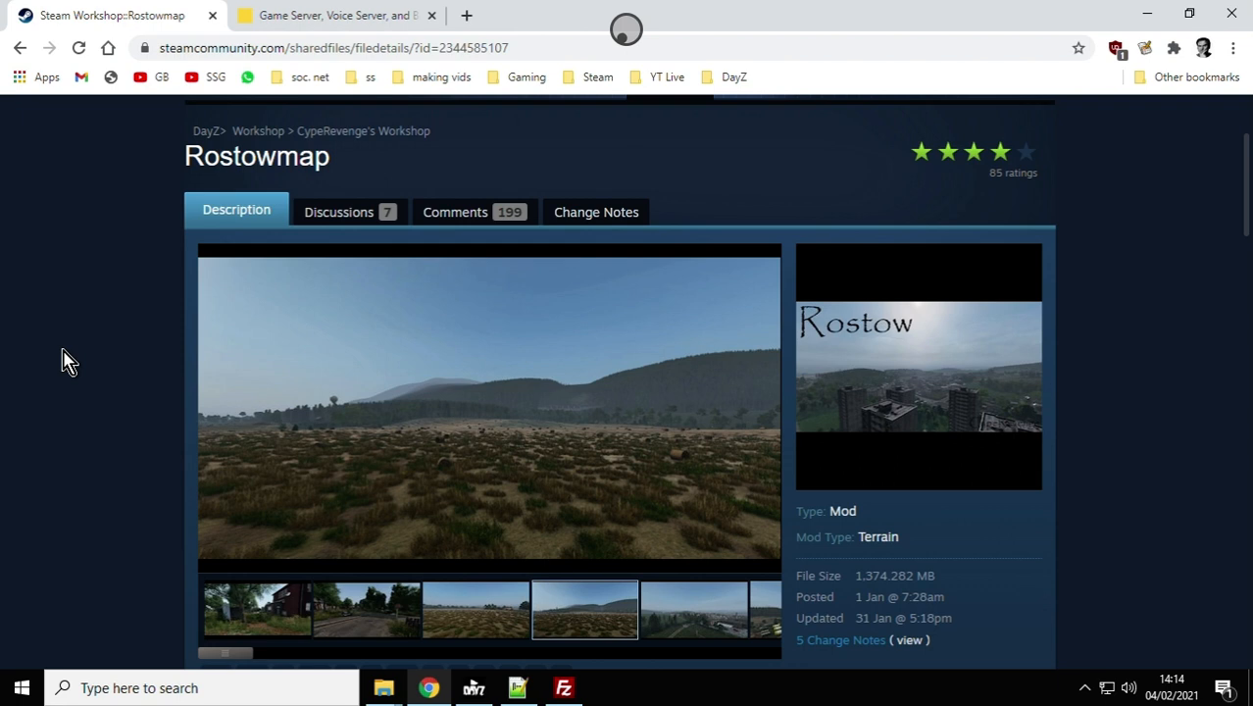
- Review the Rostowmap Steam Workshop page, including its screenshots, subscription status and description
{"action": "scroll", "coordinate": [37, 386], "scroll_direction": "down", "scroll_amount": 4}
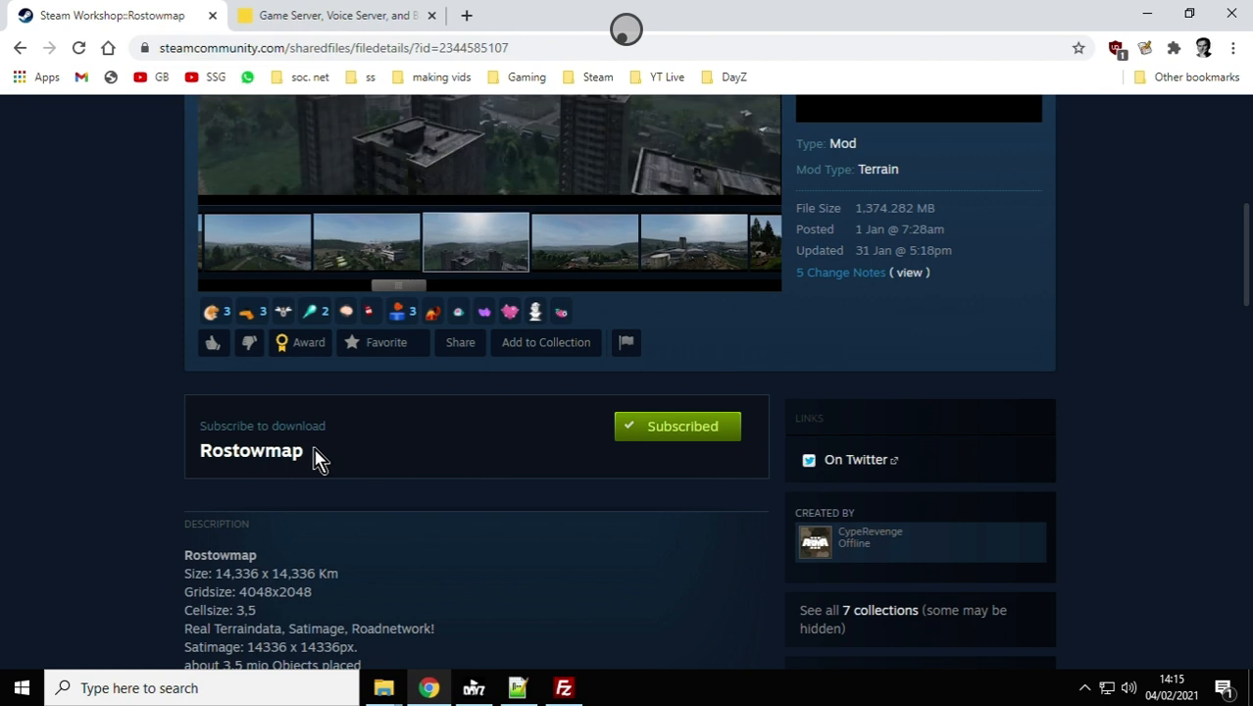
{"action": "scroll", "coordinate": [317, 456], "scroll_direction": "up", "scroll_amount": 5}
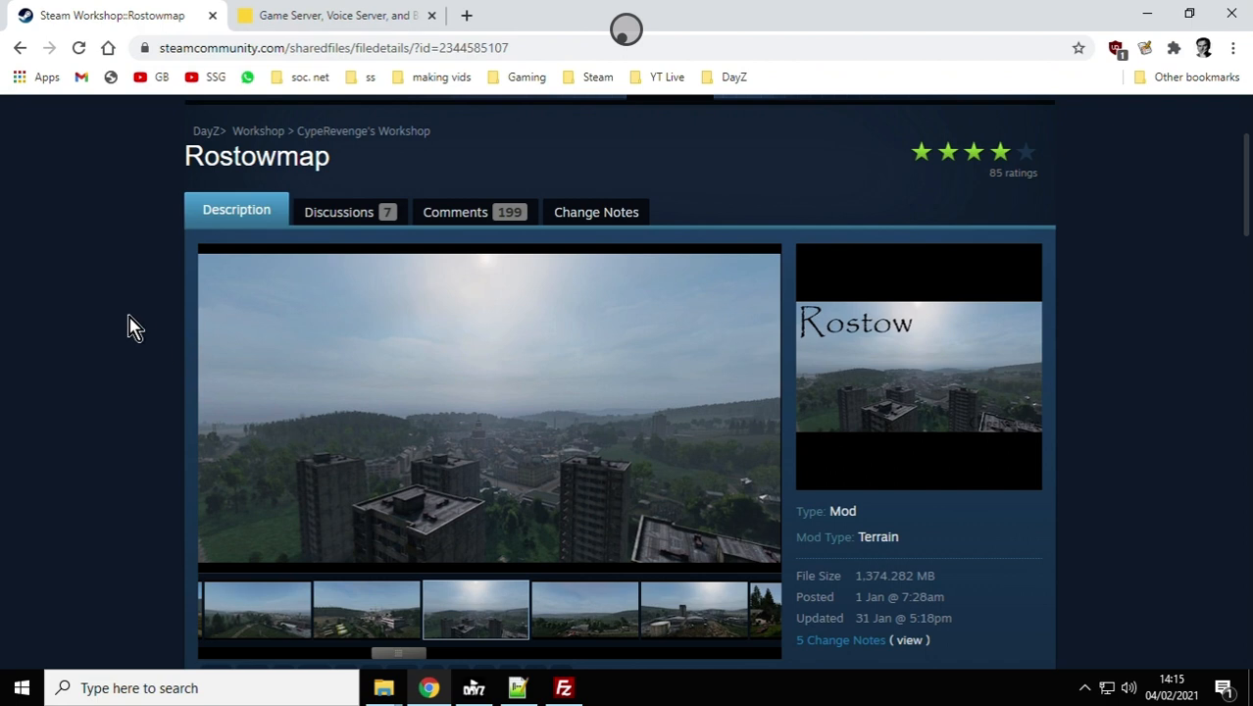
{"action": "scroll", "coordinate": [118, 316], "scroll_direction": "down", "scroll_amount": 1}
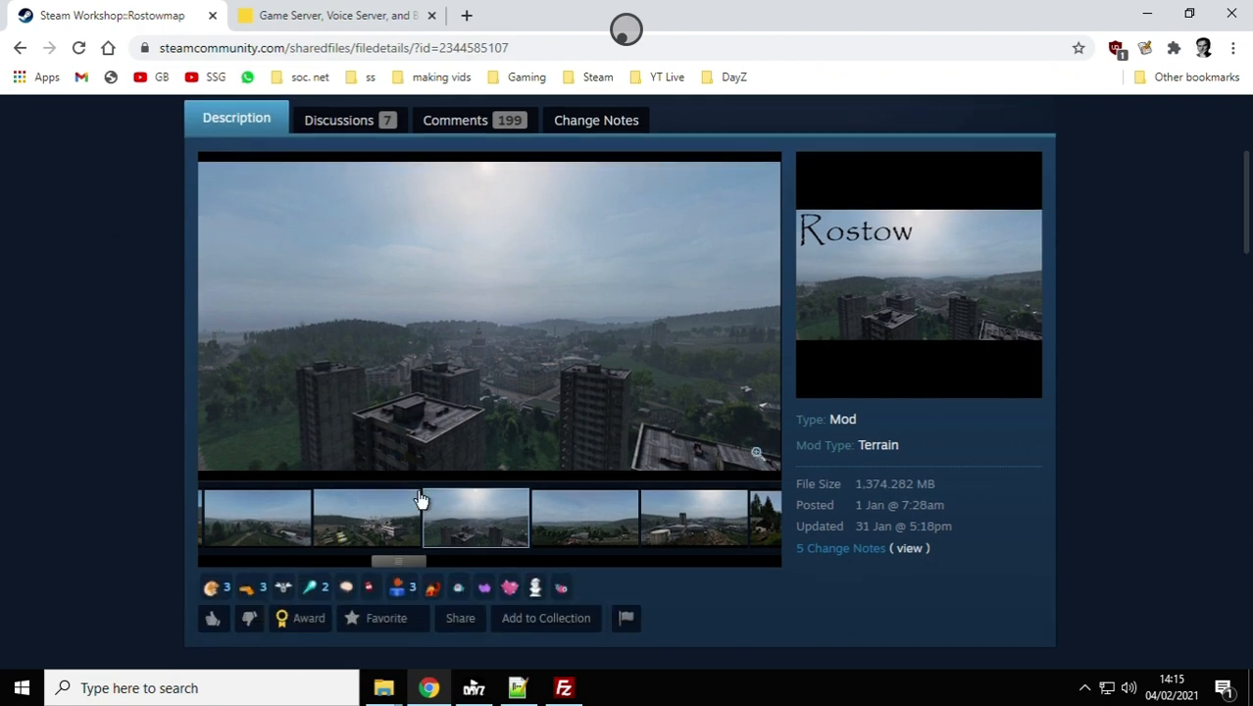
- Switch to the DayZ Launcher and open the Rostowmap mod's folder in Windows Explorer, acknowledging the Workshop cache warning
{"action": "left_click", "coordinate": [471, 690]}
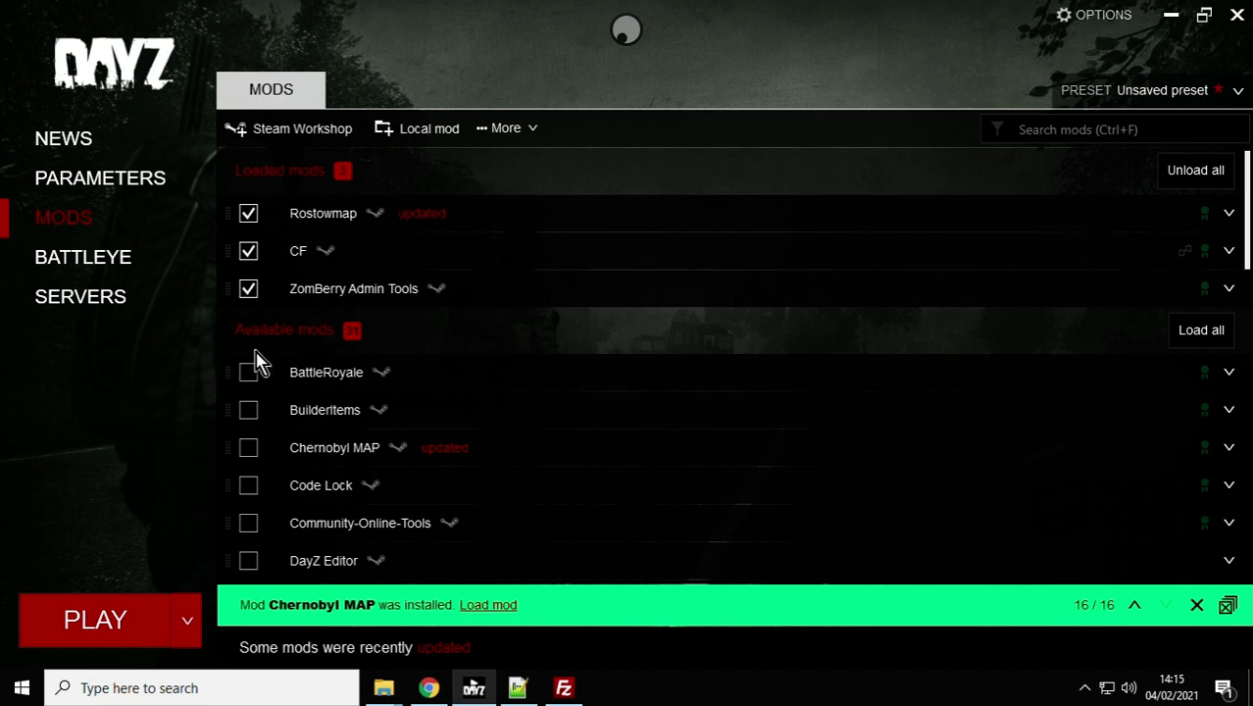
{"action": "scroll", "coordinate": [414, 420], "scroll_direction": "down", "scroll_amount": 2}
{"action": "scroll", "coordinate": [419, 417], "scroll_direction": "up", "scroll_amount": 2}
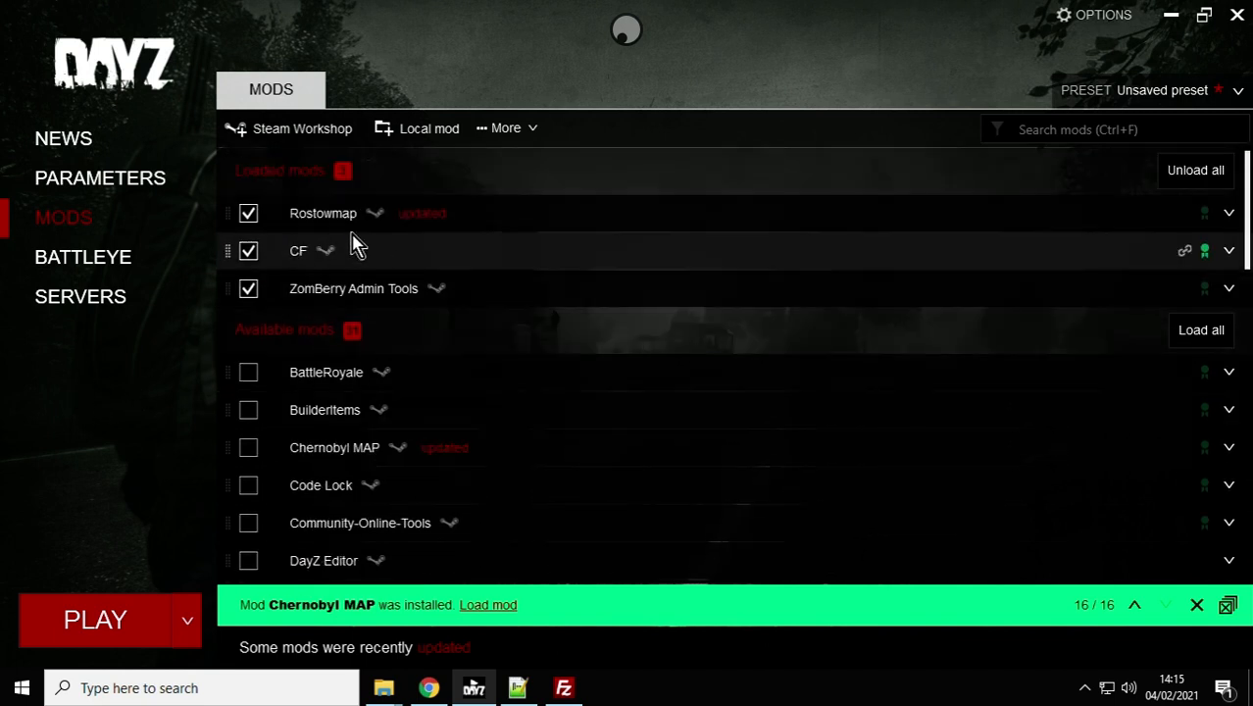
{"action": "left_click", "coordinate": [1228, 215]}
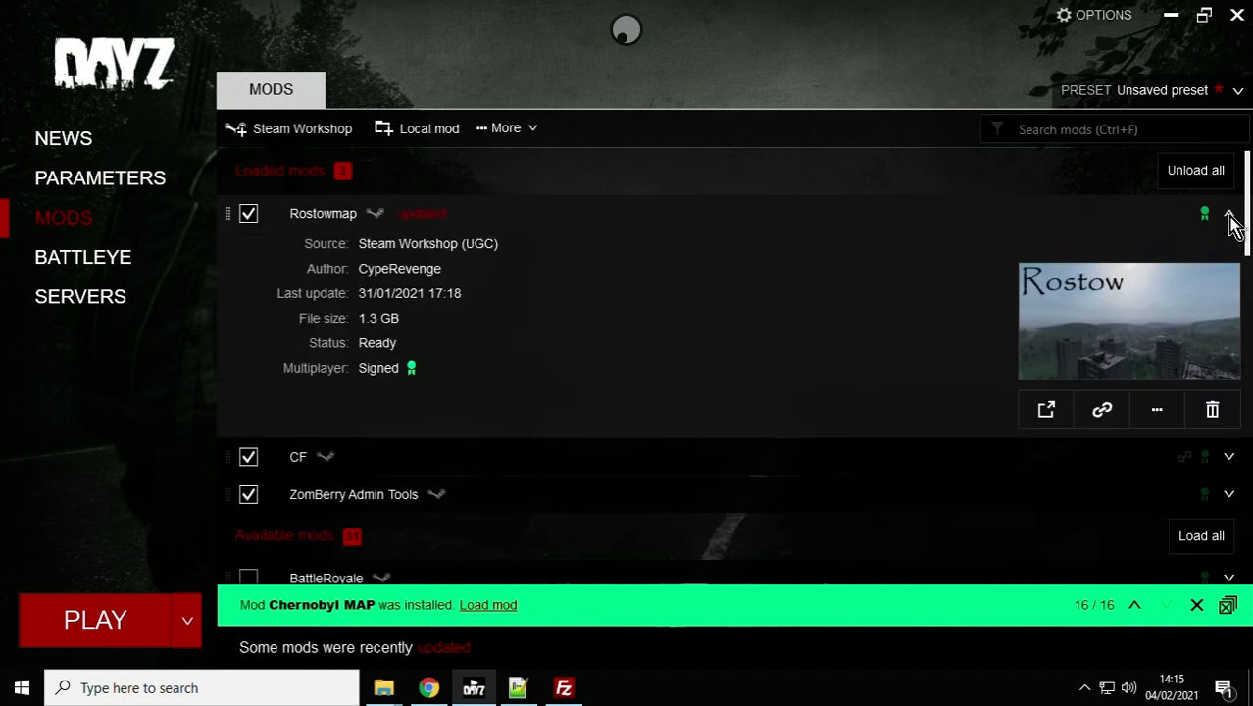
{"action": "left_click", "coordinate": [1158, 419]}
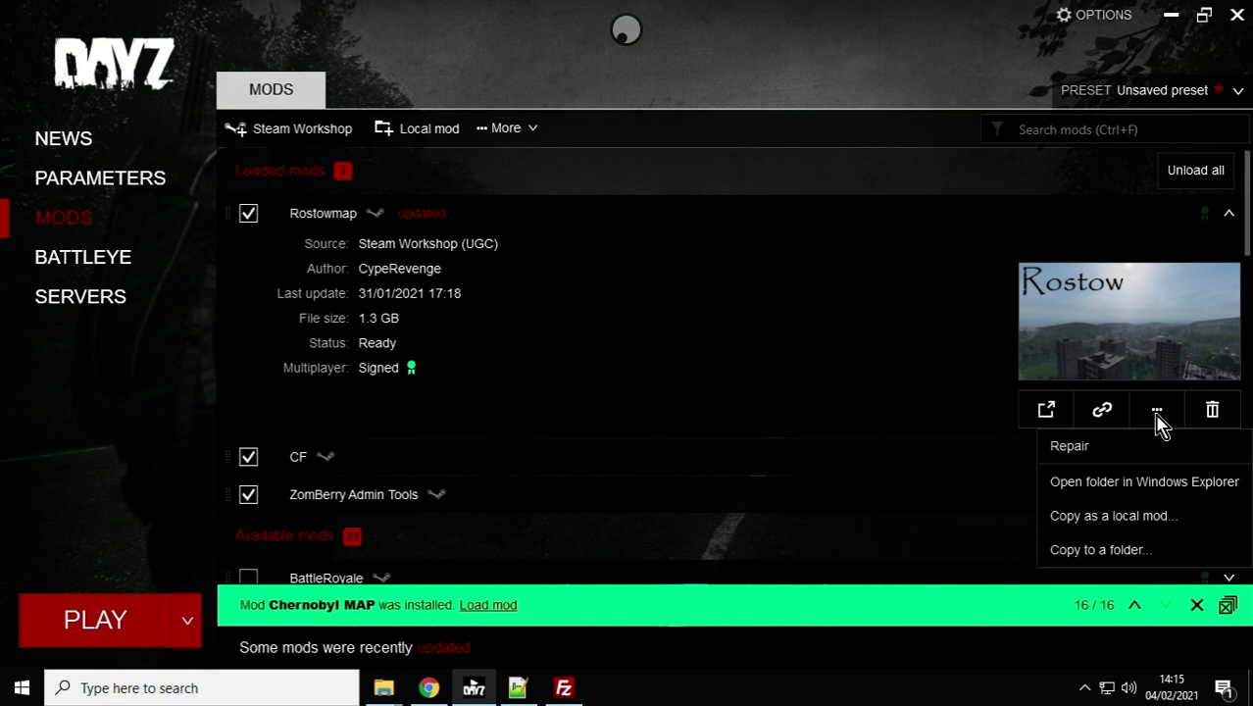
{"action": "left_click", "coordinate": [1127, 484]}
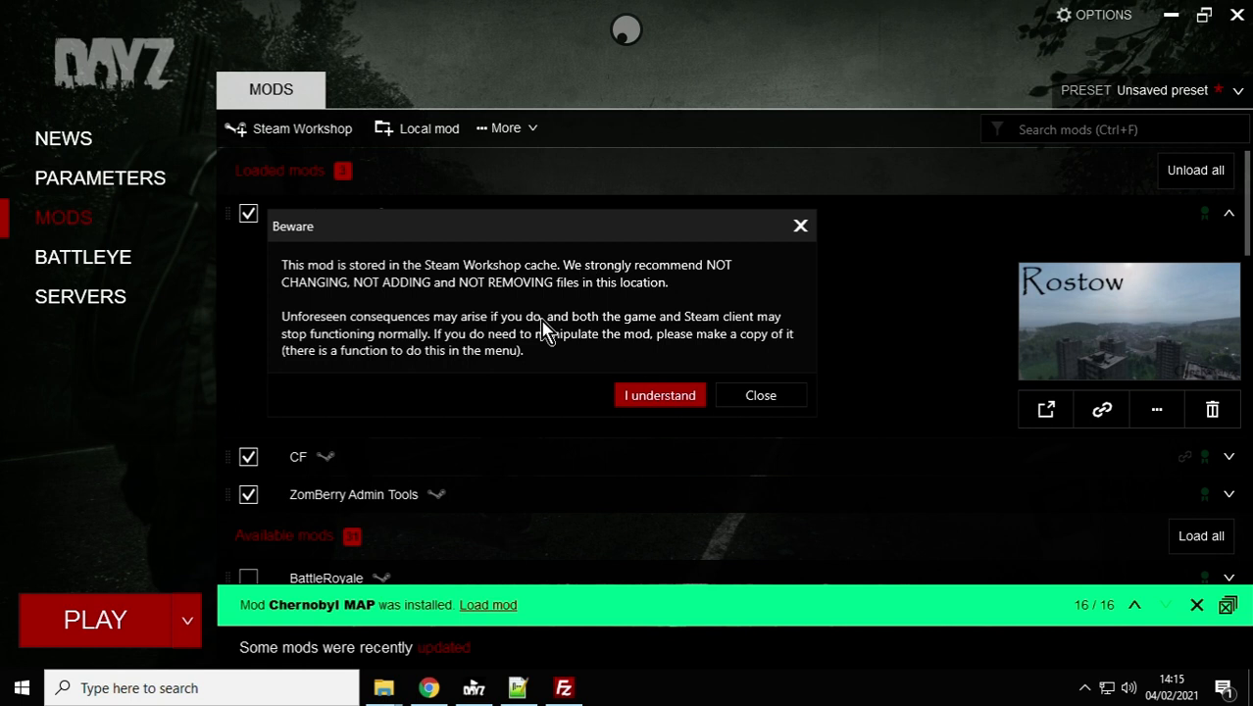
{"action": "left_click", "coordinate": [660, 396]}
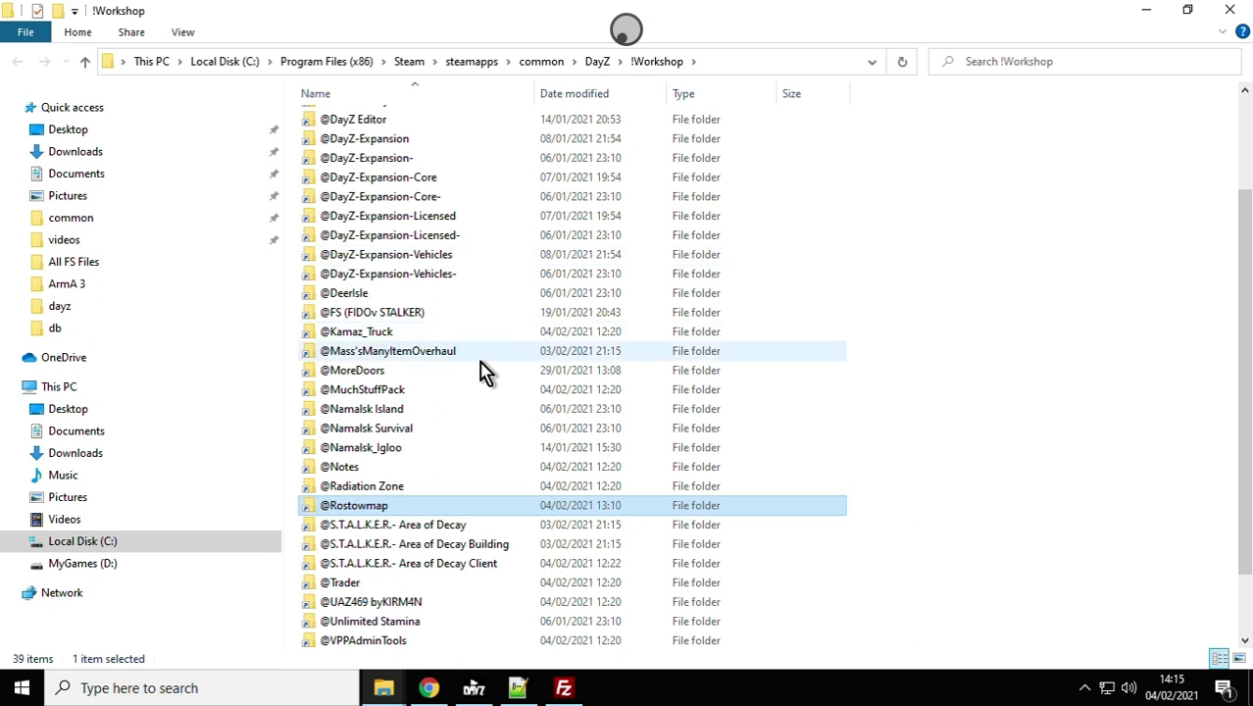
{"action": "double_click", "coordinate": [358, 514]}
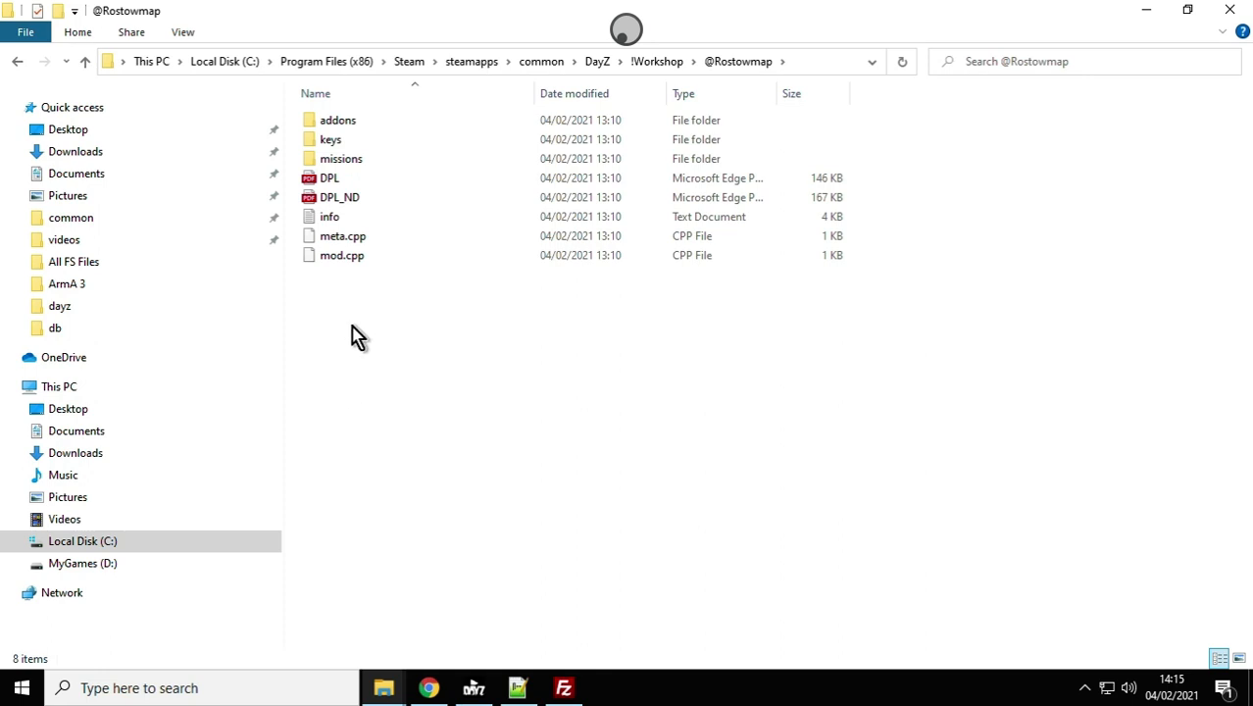
{"action": "double_click", "coordinate": [361, 133]}
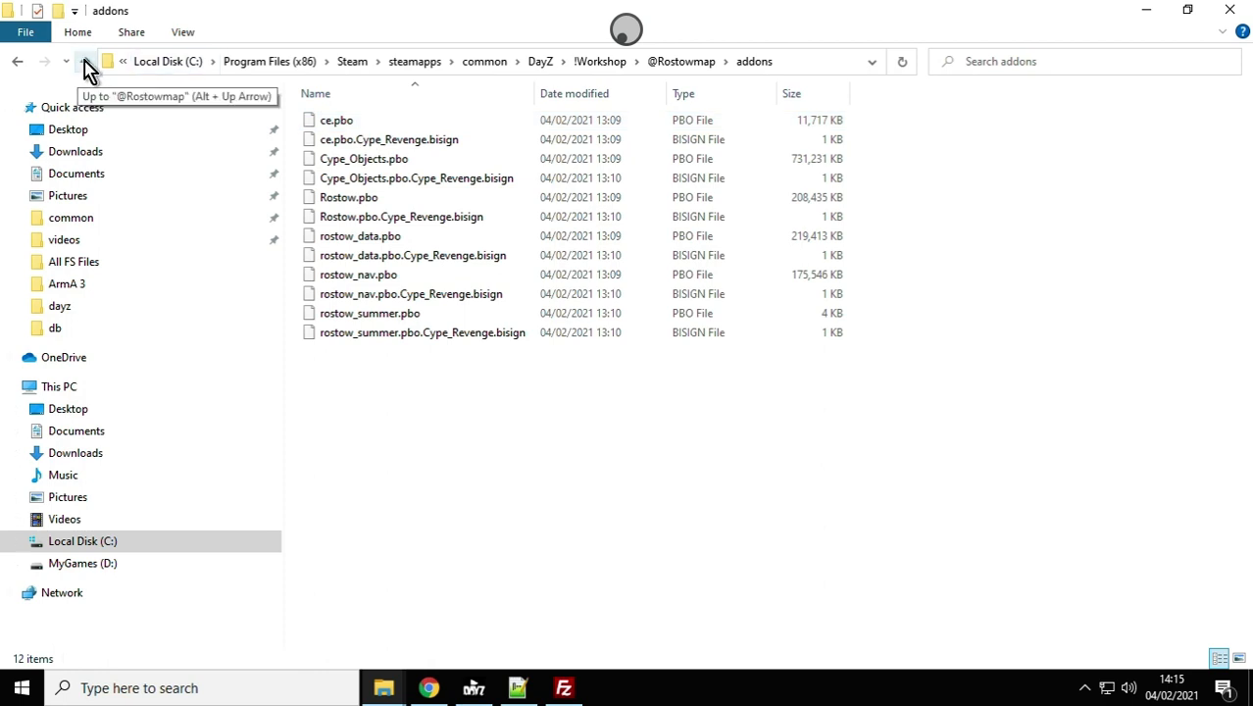
{"action": "left_click", "coordinate": [83, 63]}
{"action": "double_click", "coordinate": [351, 143]}
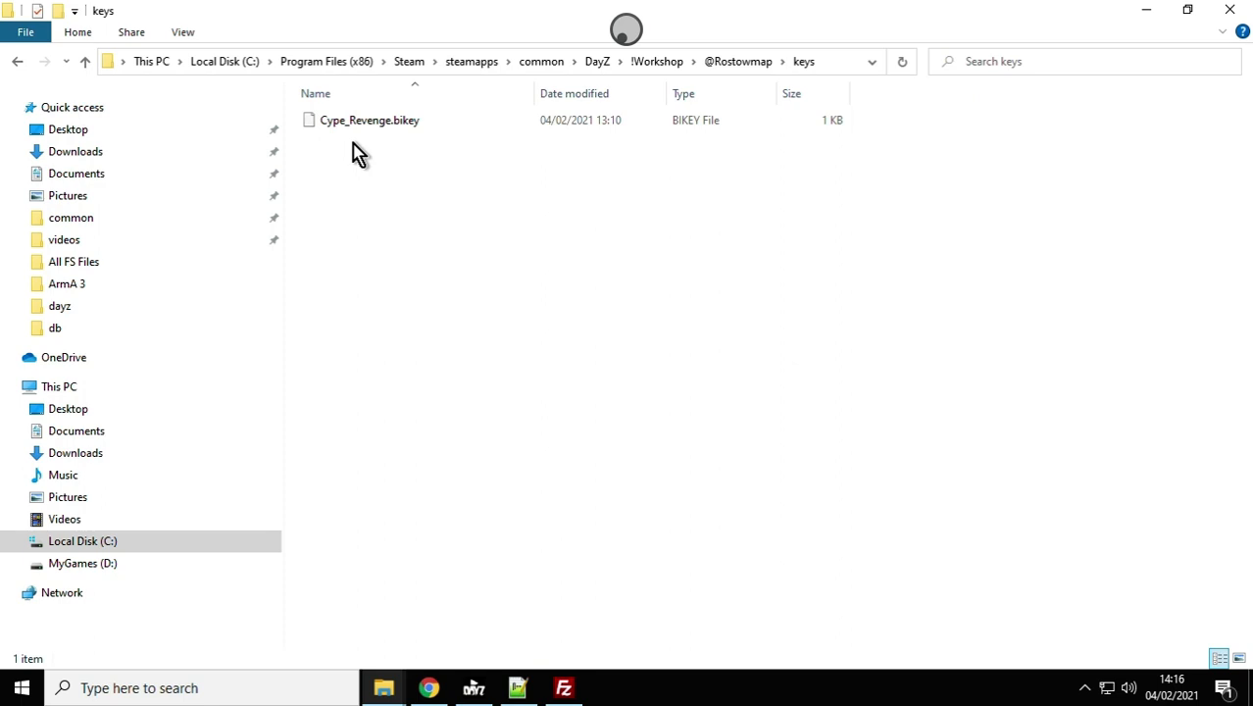
{"action": "left_click", "coordinate": [86, 61]}
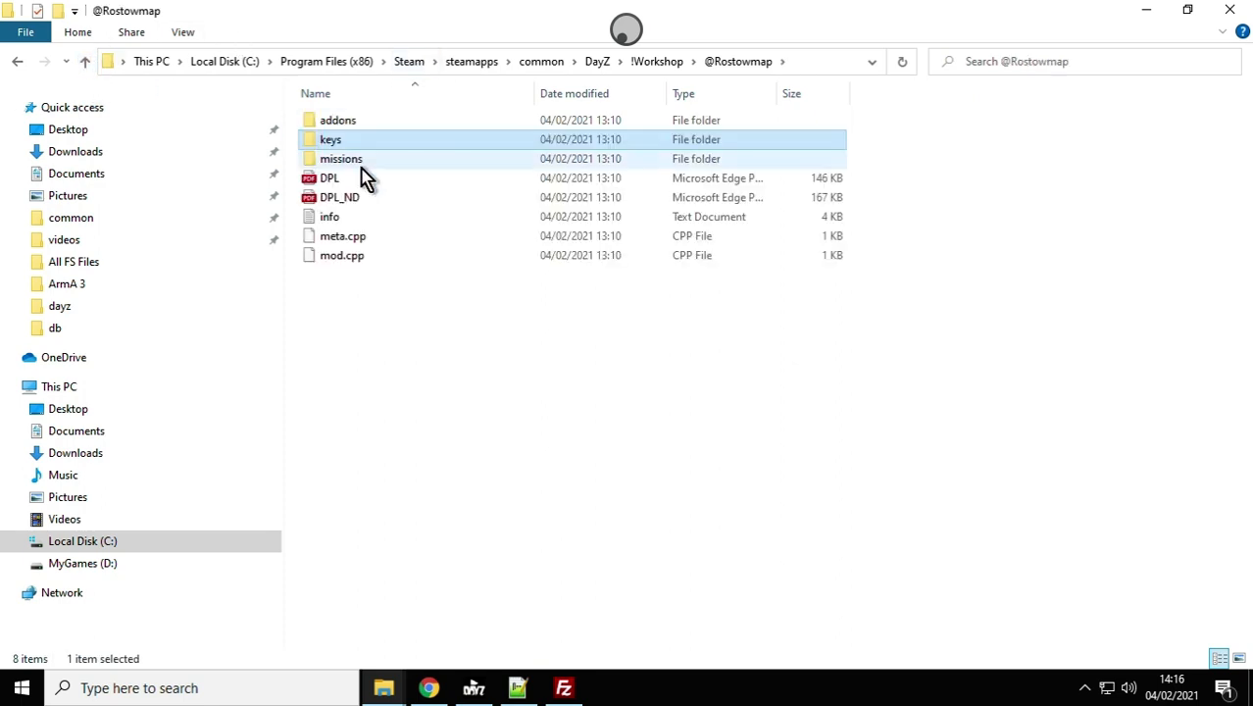
- Examine the Offline.rostow mission folder and its db subfolder inside missions, then return to the !Workshop folder
{"action": "double_click", "coordinate": [362, 160]}
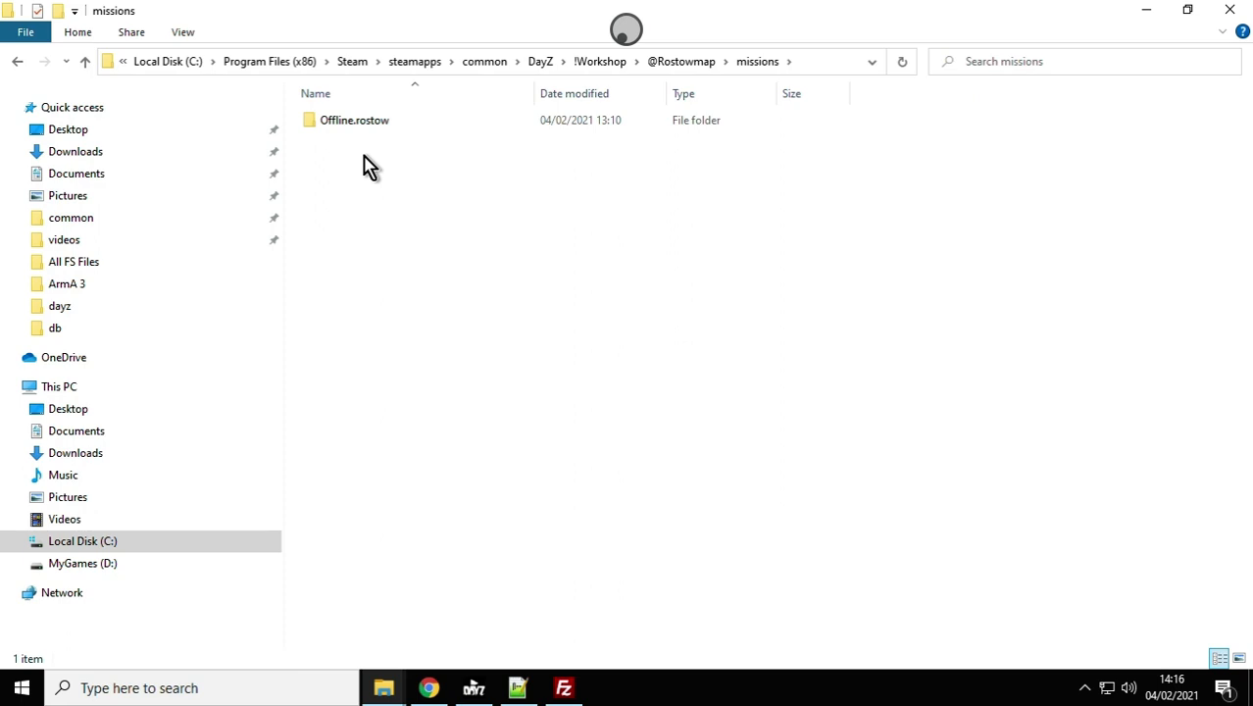
{"action": "double_click", "coordinate": [369, 124]}
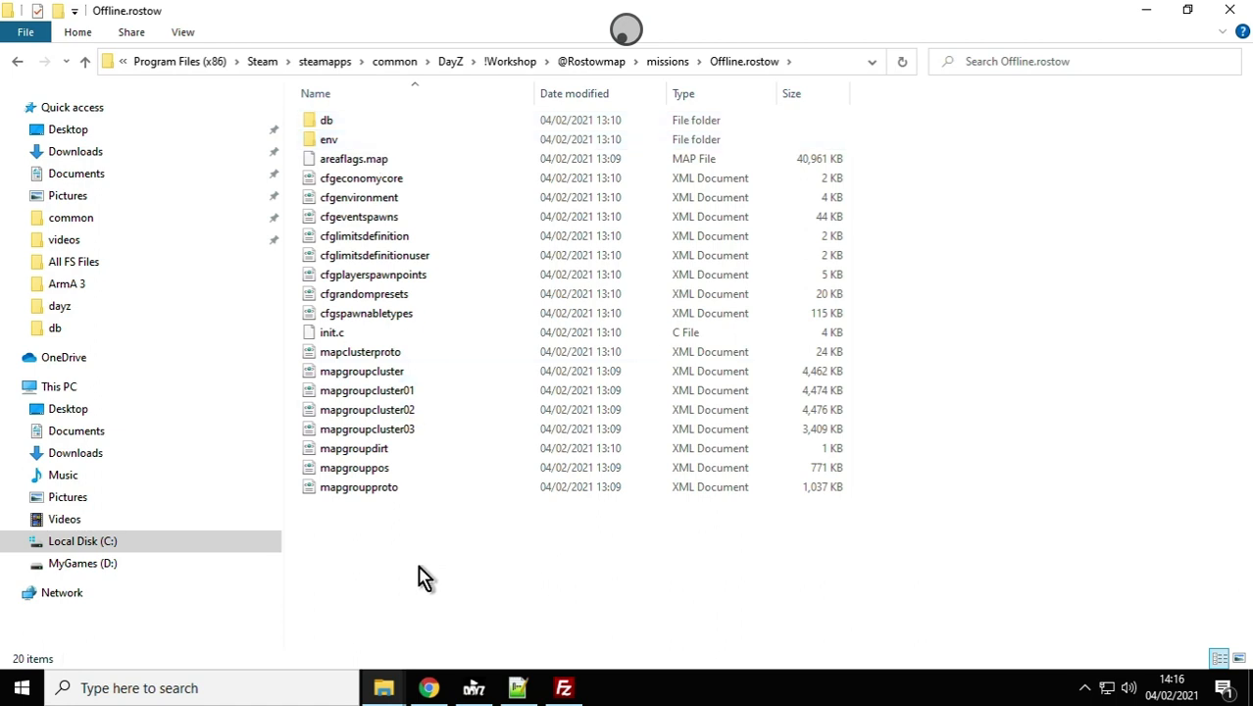
{"action": "double_click", "coordinate": [329, 125]}
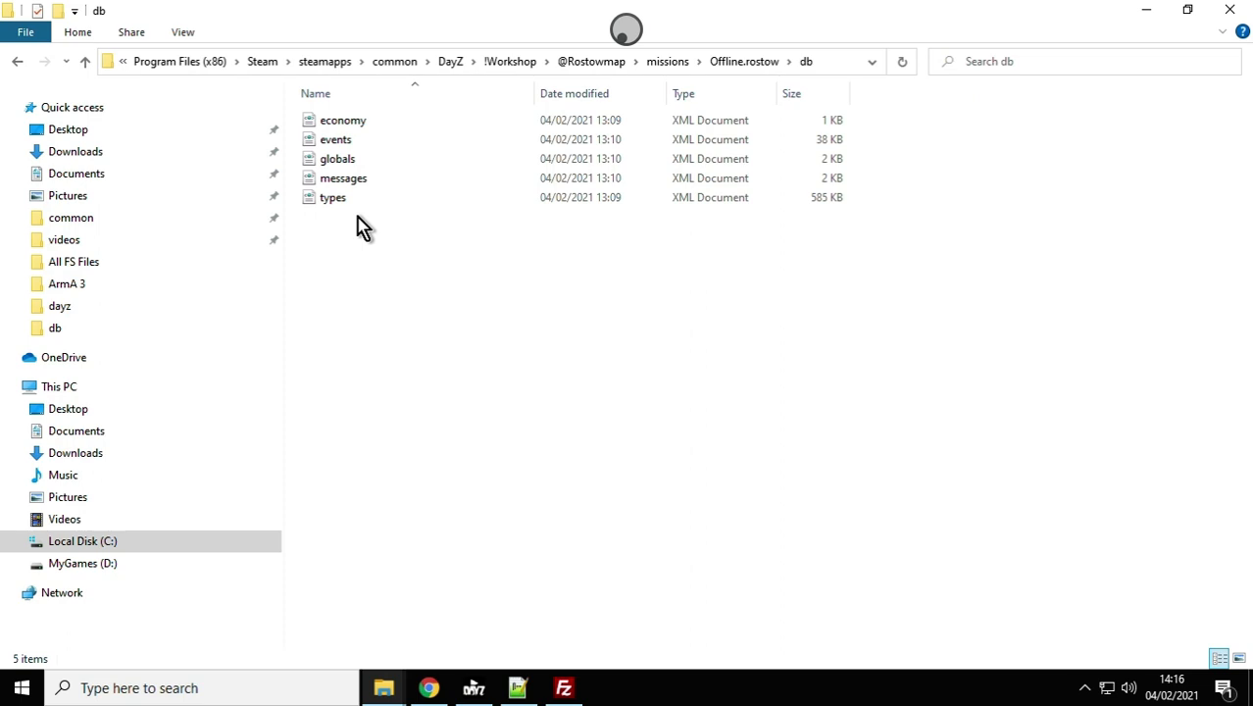
{"action": "left_click", "coordinate": [86, 64]}
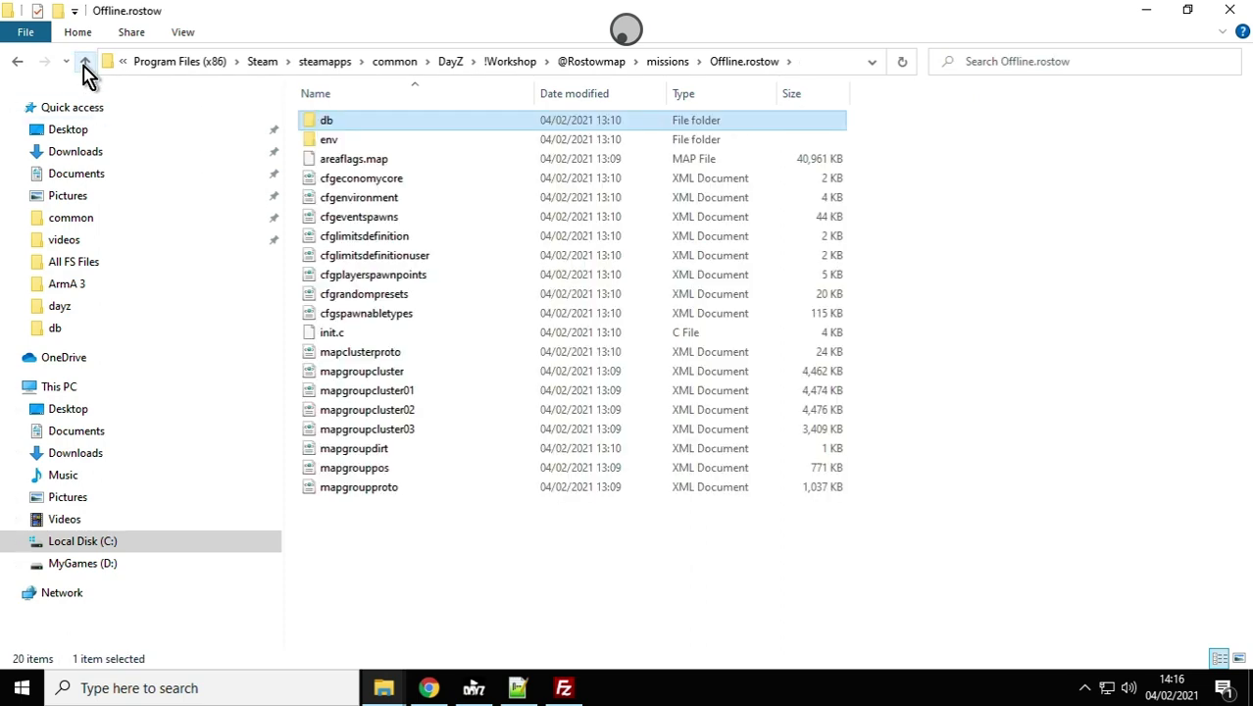
{"action": "left_click", "coordinate": [86, 63]}
{"action": "left_click", "coordinate": [86, 64]}
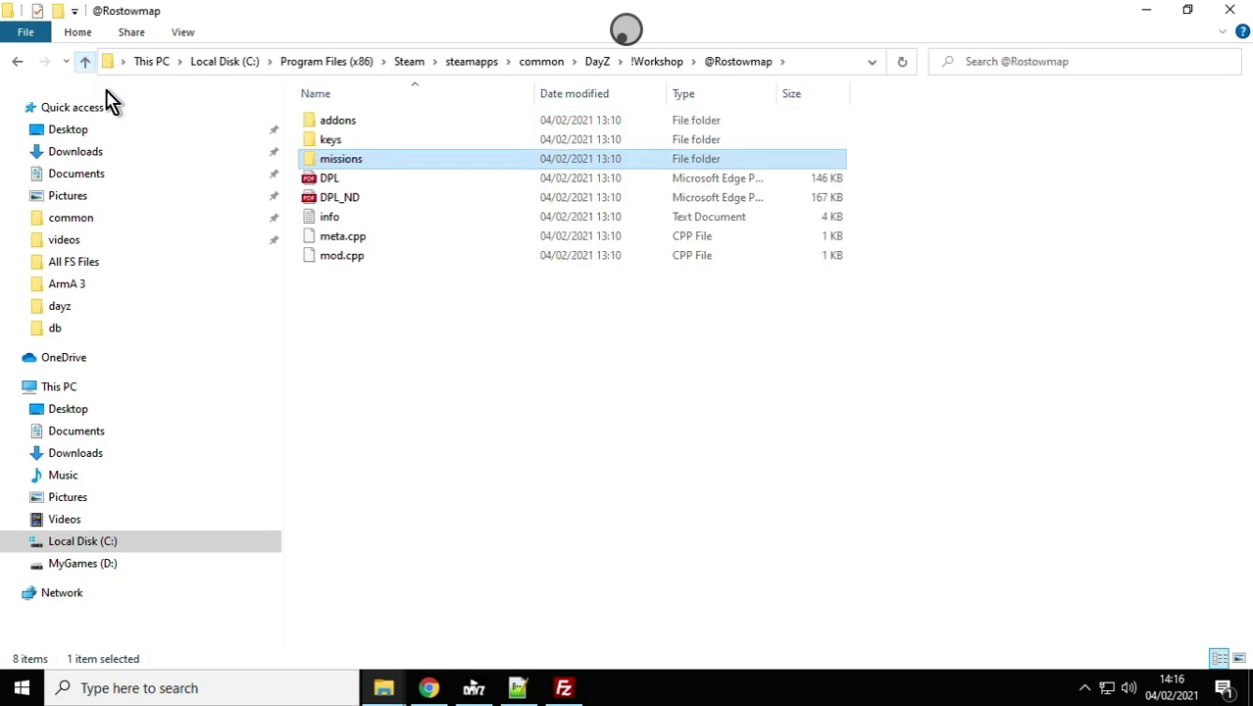
{"action": "left_click", "coordinate": [85, 63]}
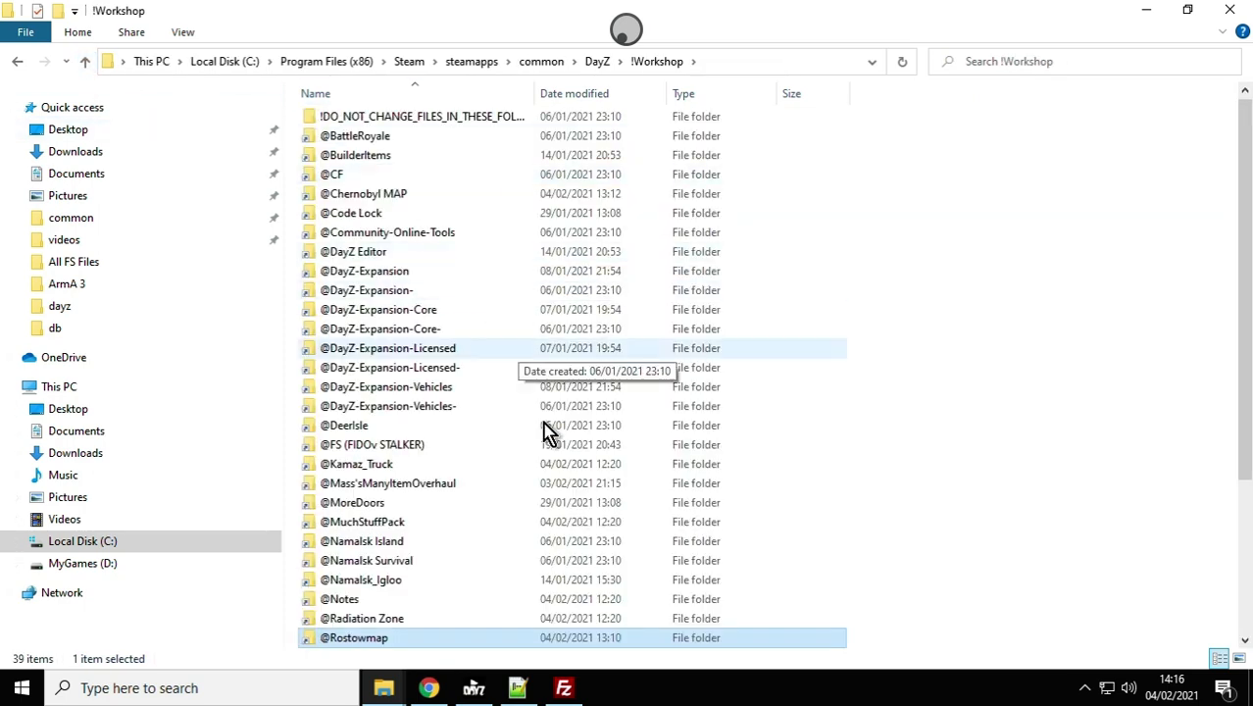
- Check the local DayZ folder in FileZilla, then switch to File Explorer and copy the full path of the !Workshop folder
{"action": "left_click", "coordinate": [567, 690]}
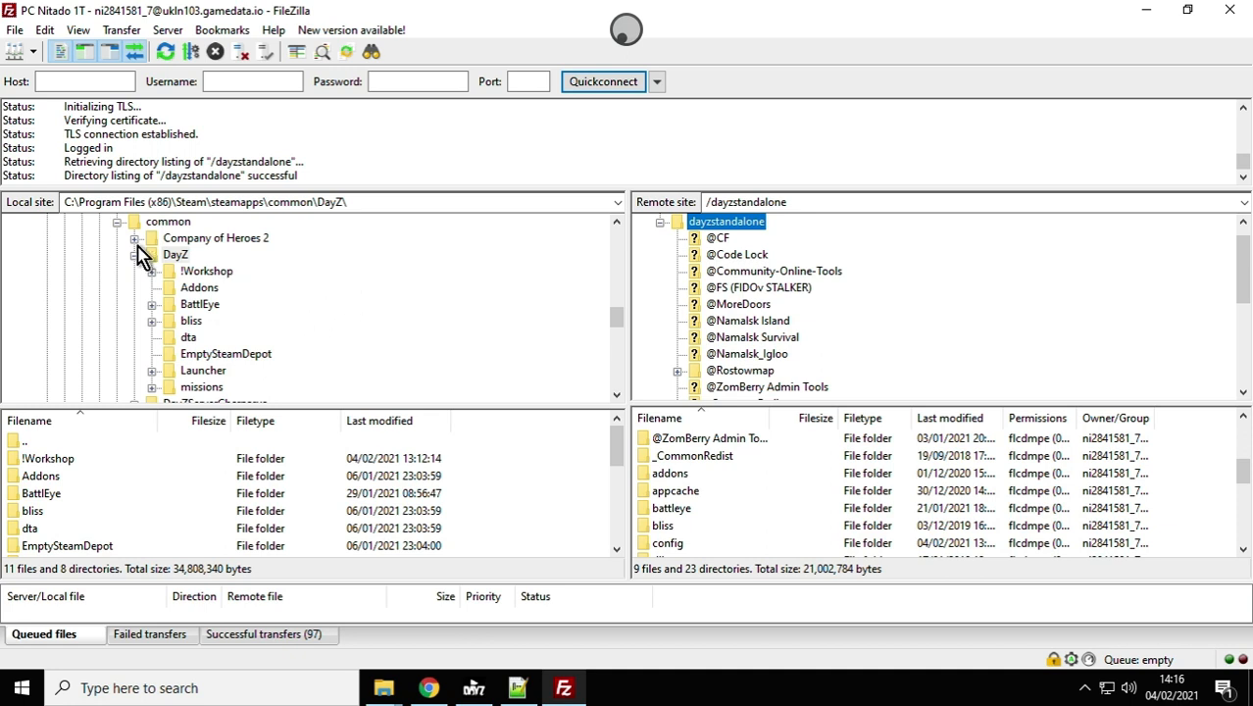
{"action": "left_click", "coordinate": [355, 306]}
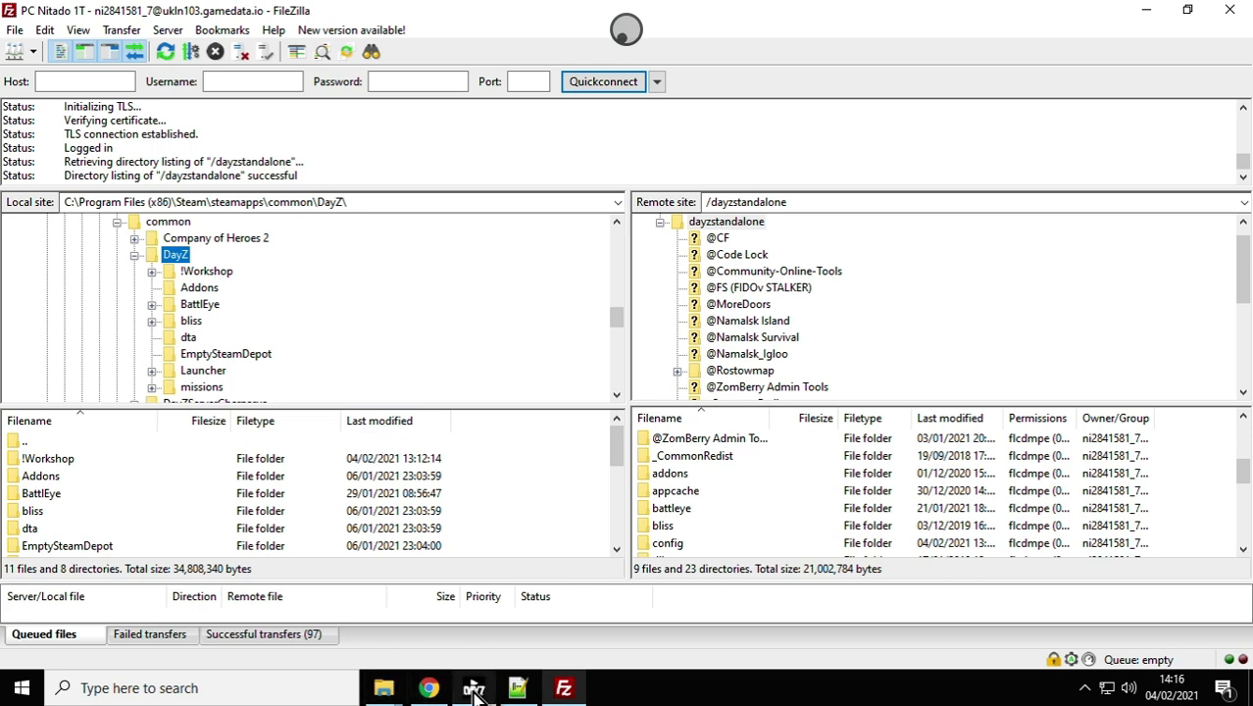
{"action": "mouse_move", "coordinate": [383, 690]}
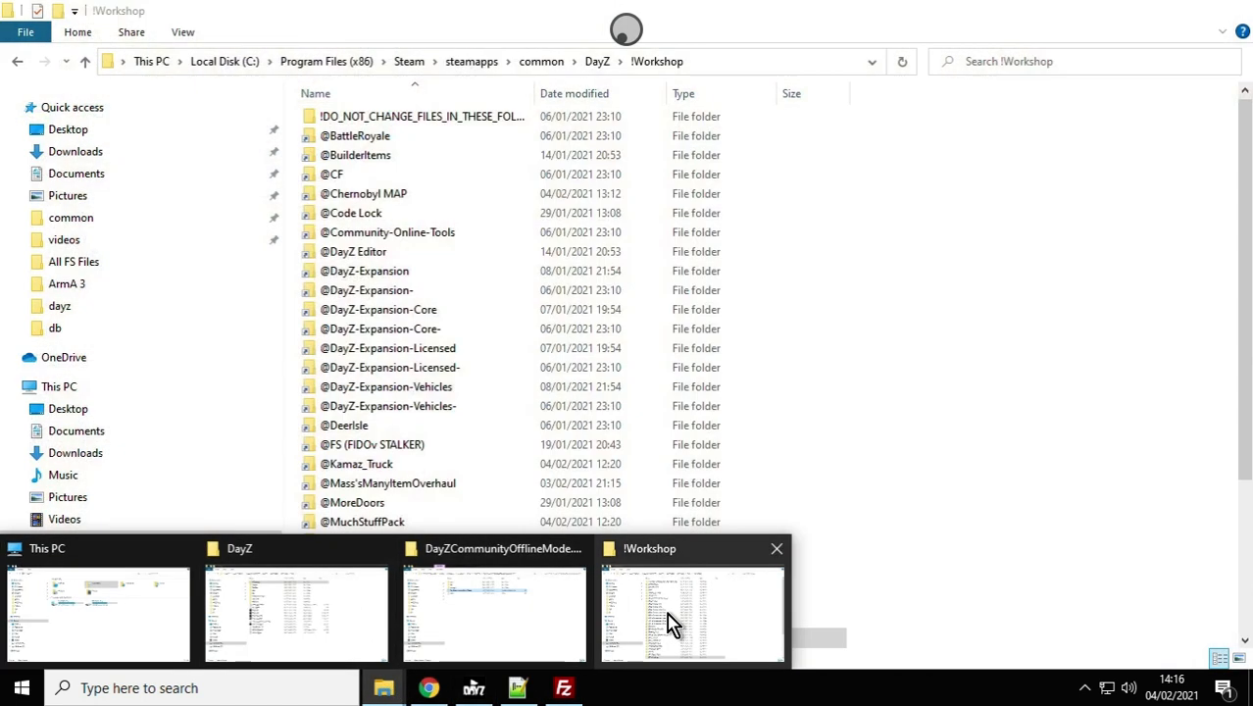
{"action": "left_click", "coordinate": [672, 618]}
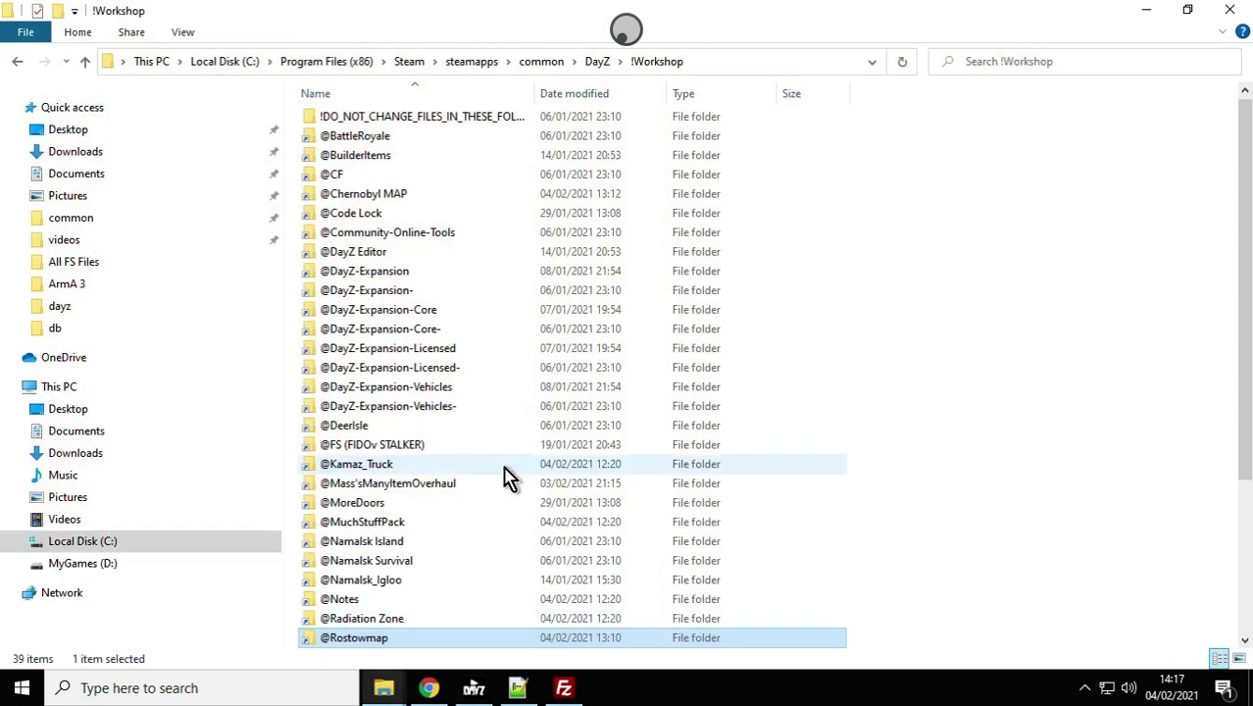
{"action": "scroll", "coordinate": [402, 627], "scroll_direction": "up", "scroll_amount": 1}
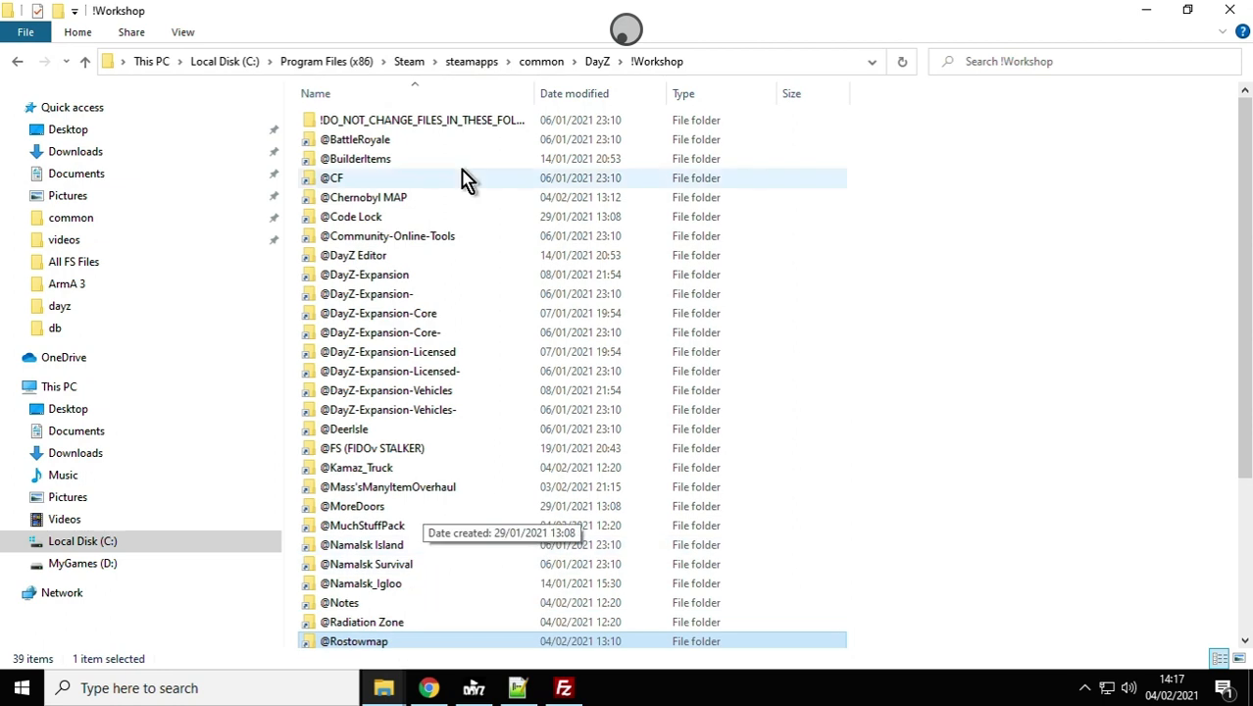
{"action": "left_click", "coordinate": [743, 62]}
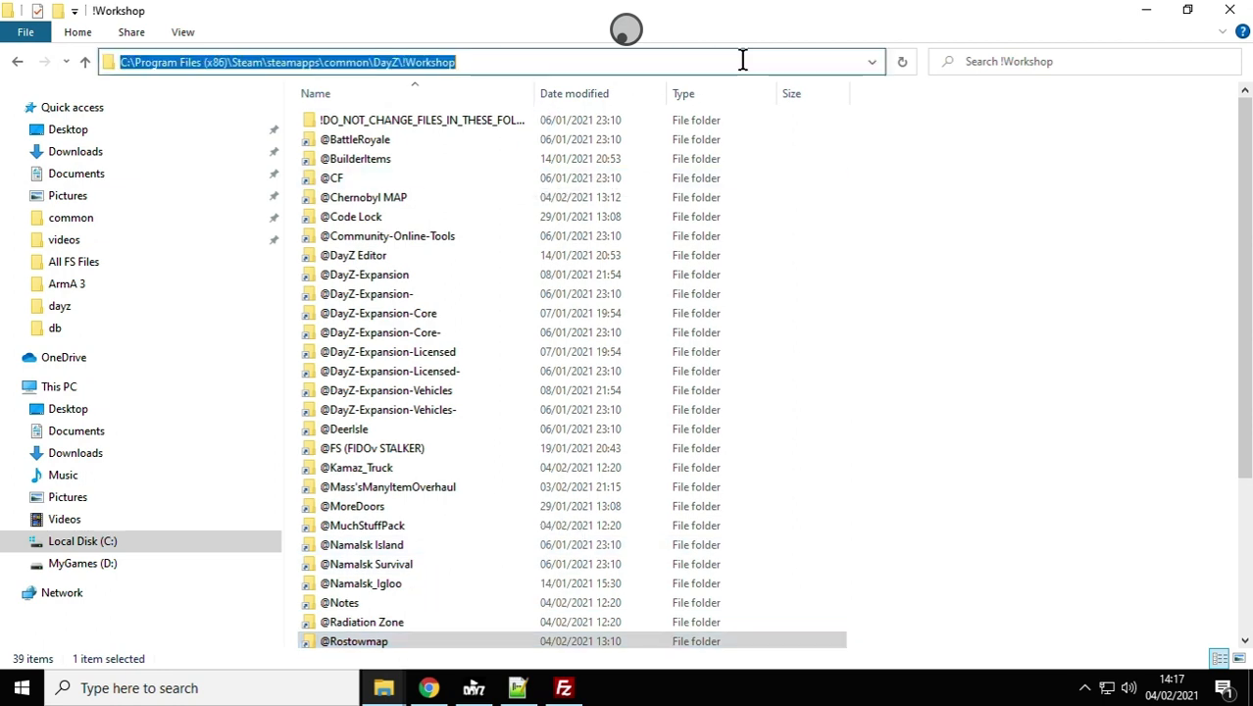
{"action": "right_click", "coordinate": [371, 62]}
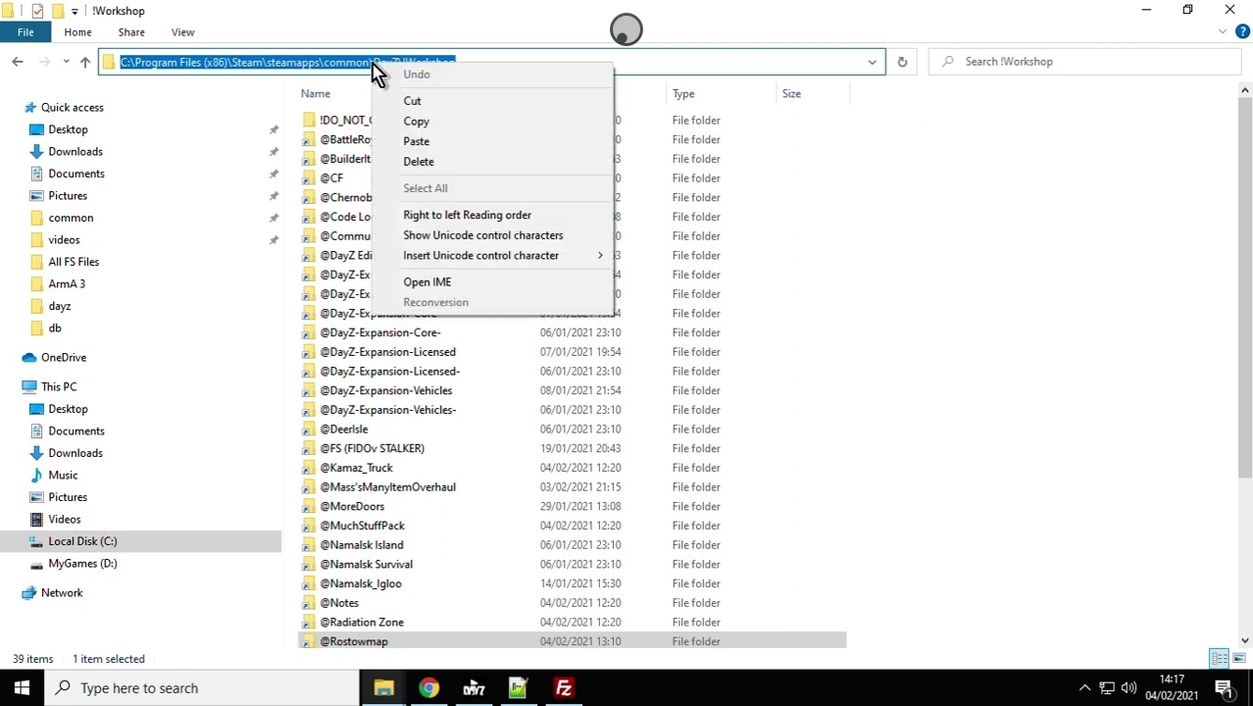
{"action": "left_click", "coordinate": [431, 121]}
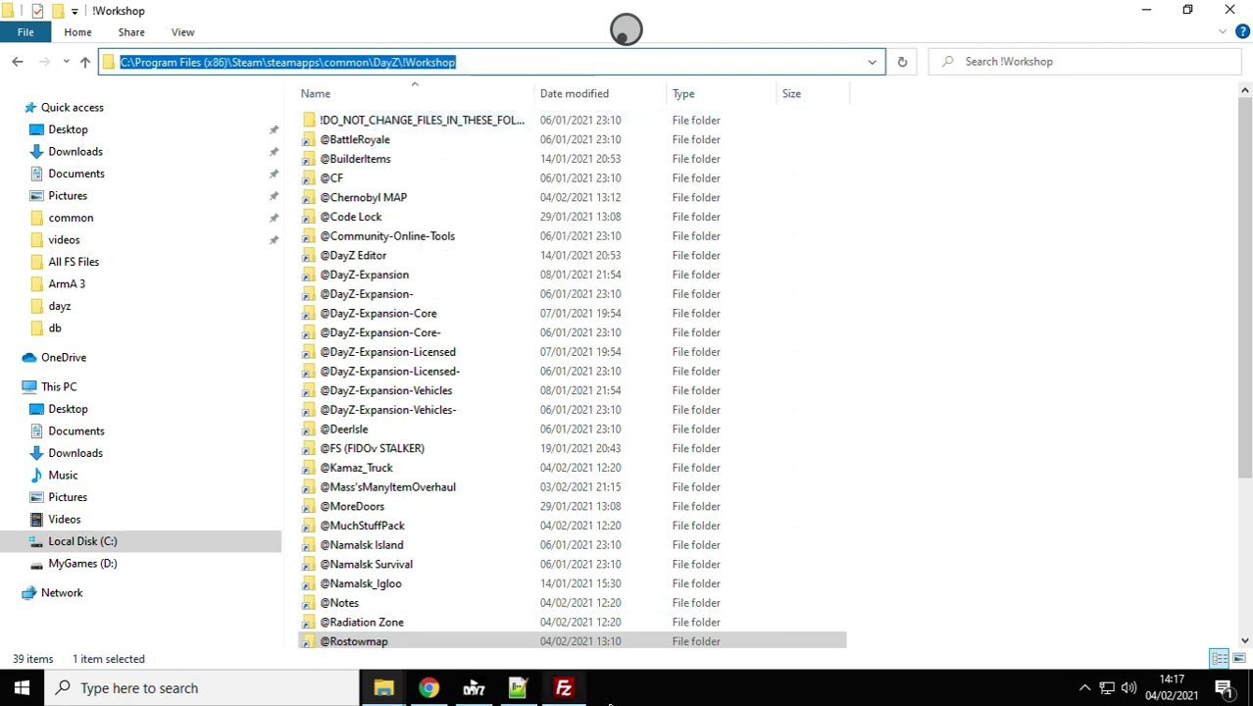
- In FileZilla, set the local site to C:\Program Files (x86)\Steam\steamapps\common\DayZ\!Workshop and expand that folder in the local tree
{"action": "left_click", "coordinate": [563, 688]}
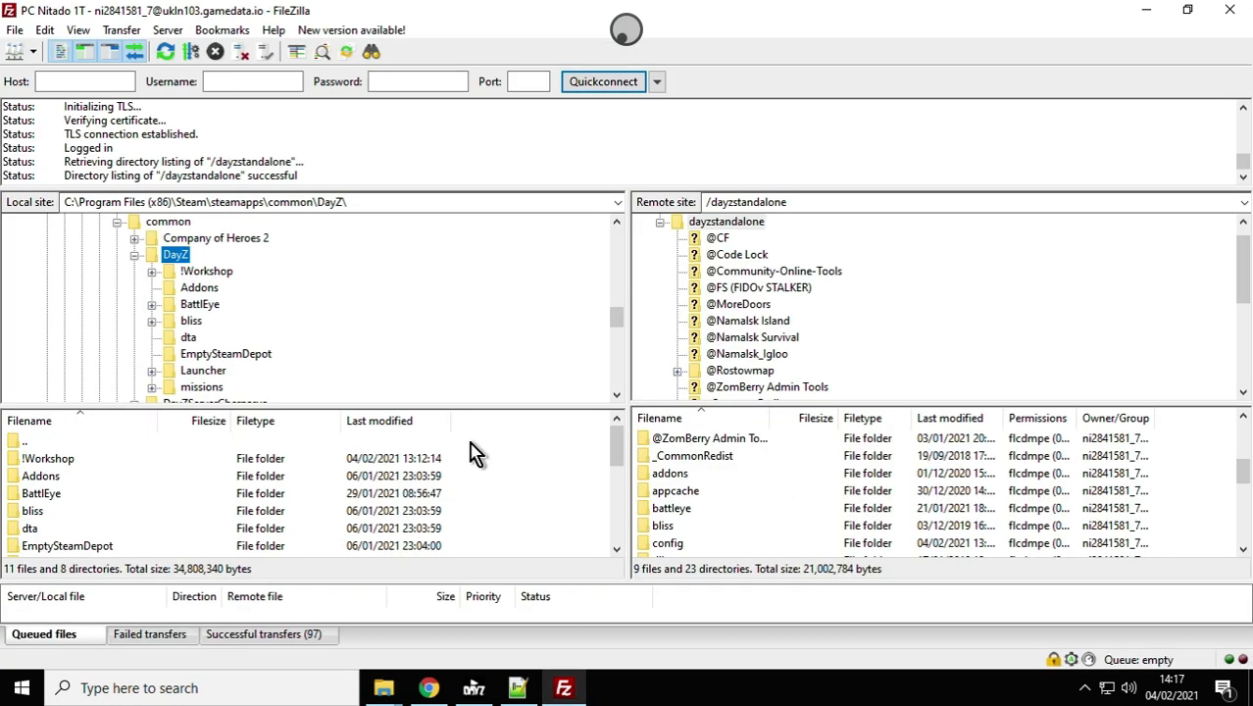
{"action": "left_click", "coordinate": [374, 203]}
{"action": "right_click", "coordinate": [286, 202]}
{"action": "left_click", "coordinate": [338, 283]}
{"action": "key", "text": "Return"}
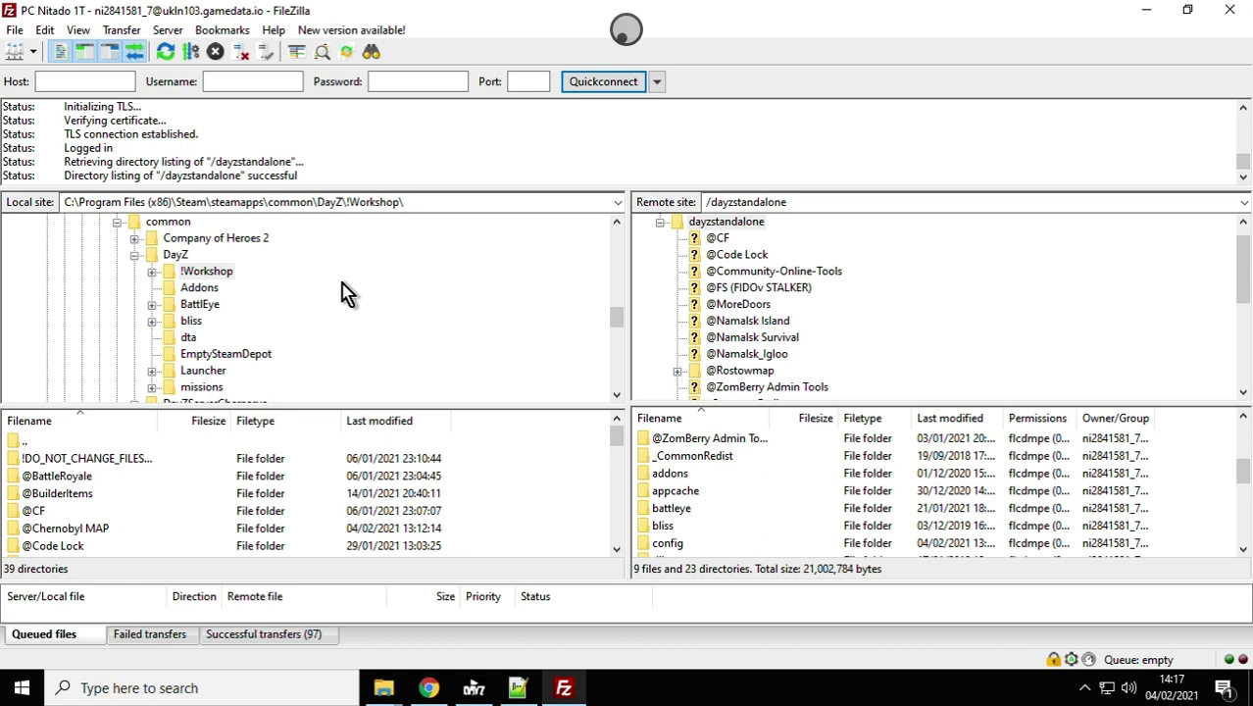
{"action": "scroll", "coordinate": [324, 278], "scroll_direction": "down", "scroll_amount": 2}
{"action": "scroll", "coordinate": [295, 281], "scroll_direction": "up", "scroll_amount": 2}
{"action": "left_click", "coordinate": [152, 272]}
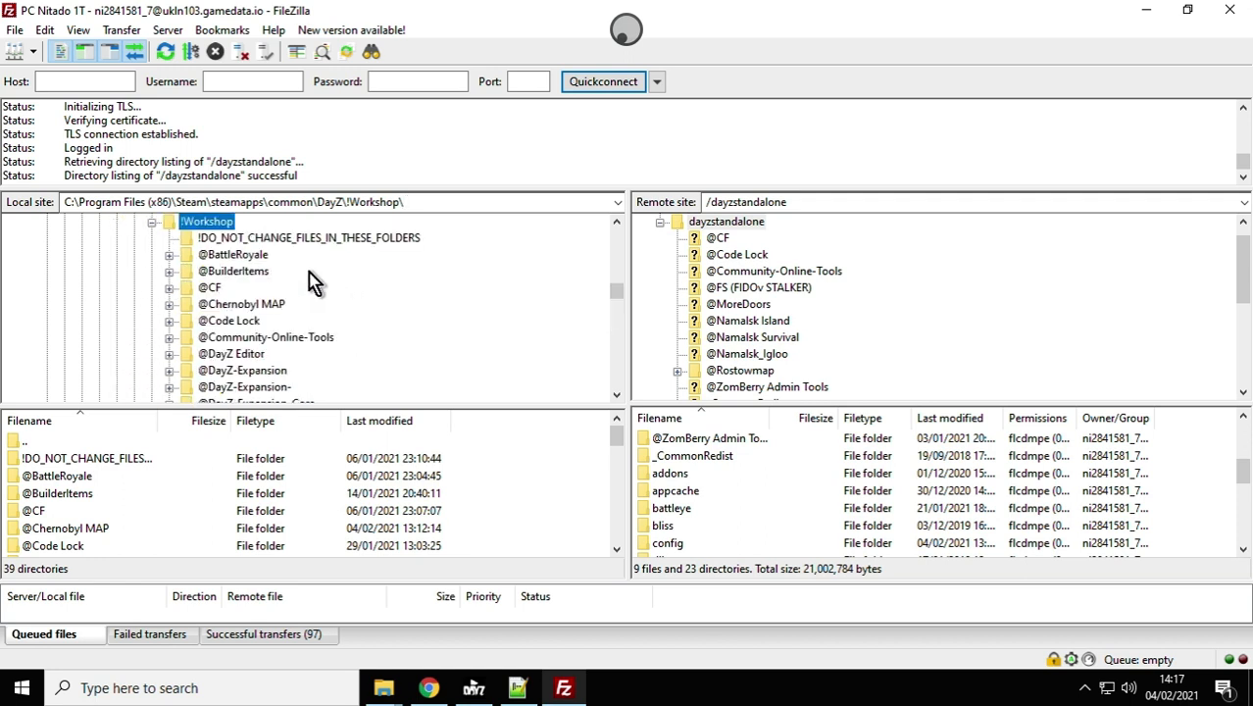
{"action": "scroll", "coordinate": [308, 279], "scroll_direction": "down", "scroll_amount": 1}
{"action": "scroll", "coordinate": [529, 270], "scroll_direction": "up", "scroll_amount": 1}
{"action": "scroll", "coordinate": [851, 351], "scroll_direction": "up", "scroll_amount": 1}
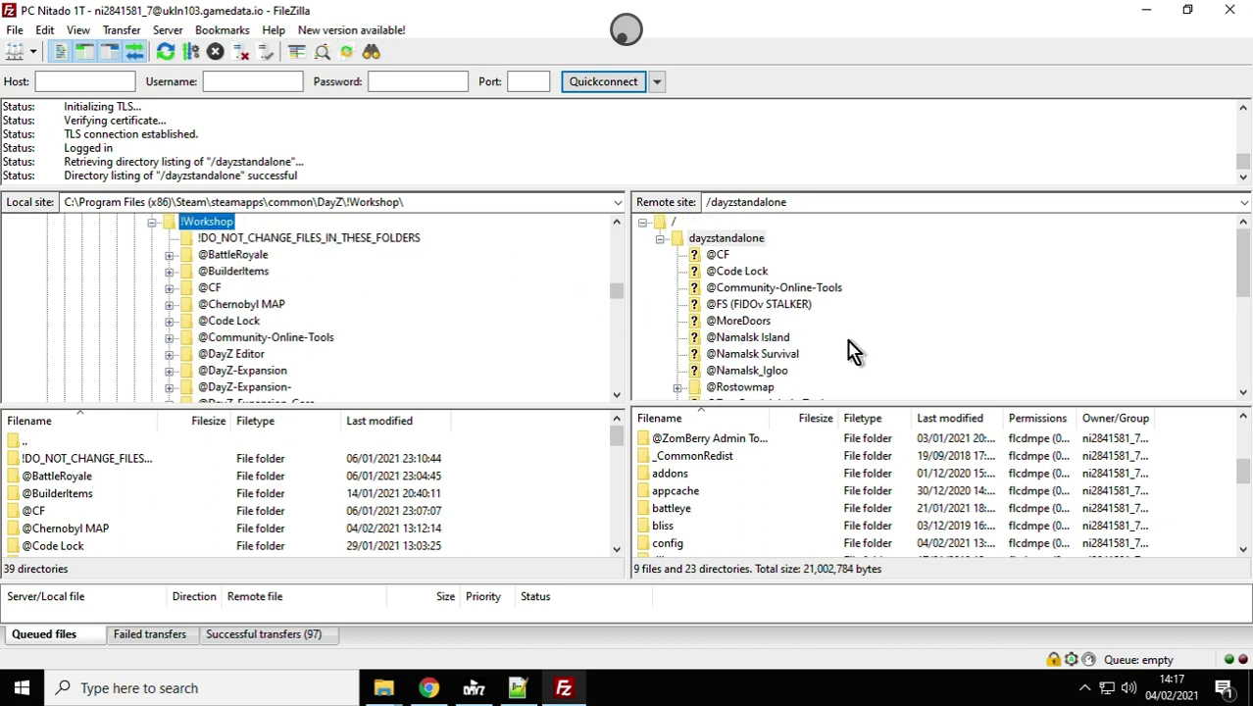
{"action": "left_click", "coordinate": [699, 242]}
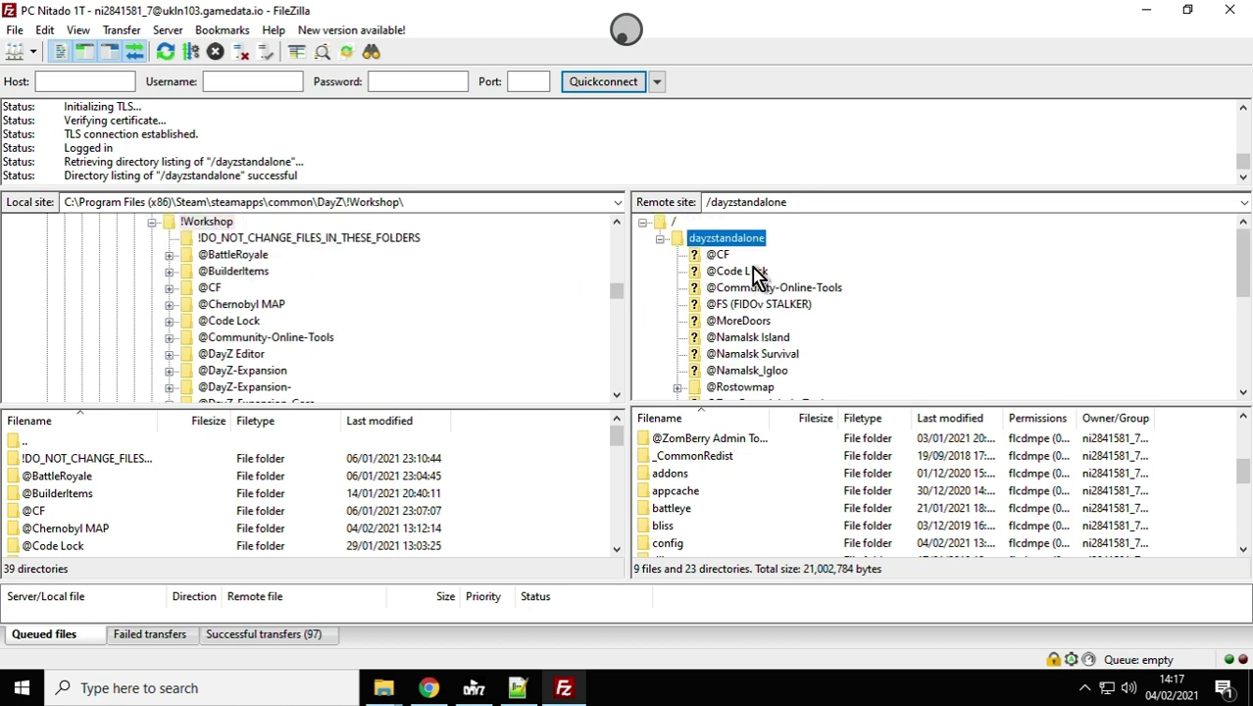
{"action": "scroll", "coordinate": [796, 344], "scroll_direction": "down", "scroll_amount": 1}
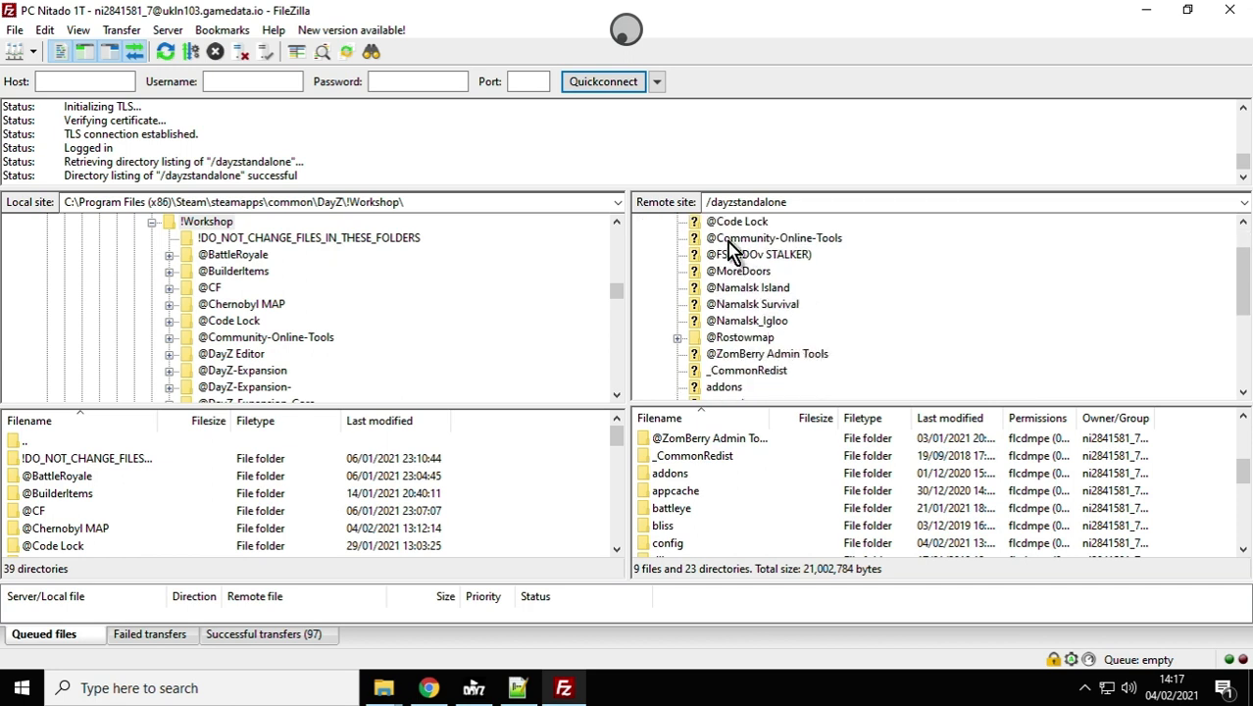
{"action": "scroll", "coordinate": [356, 296], "scroll_direction": "down", "scroll_amount": 4}
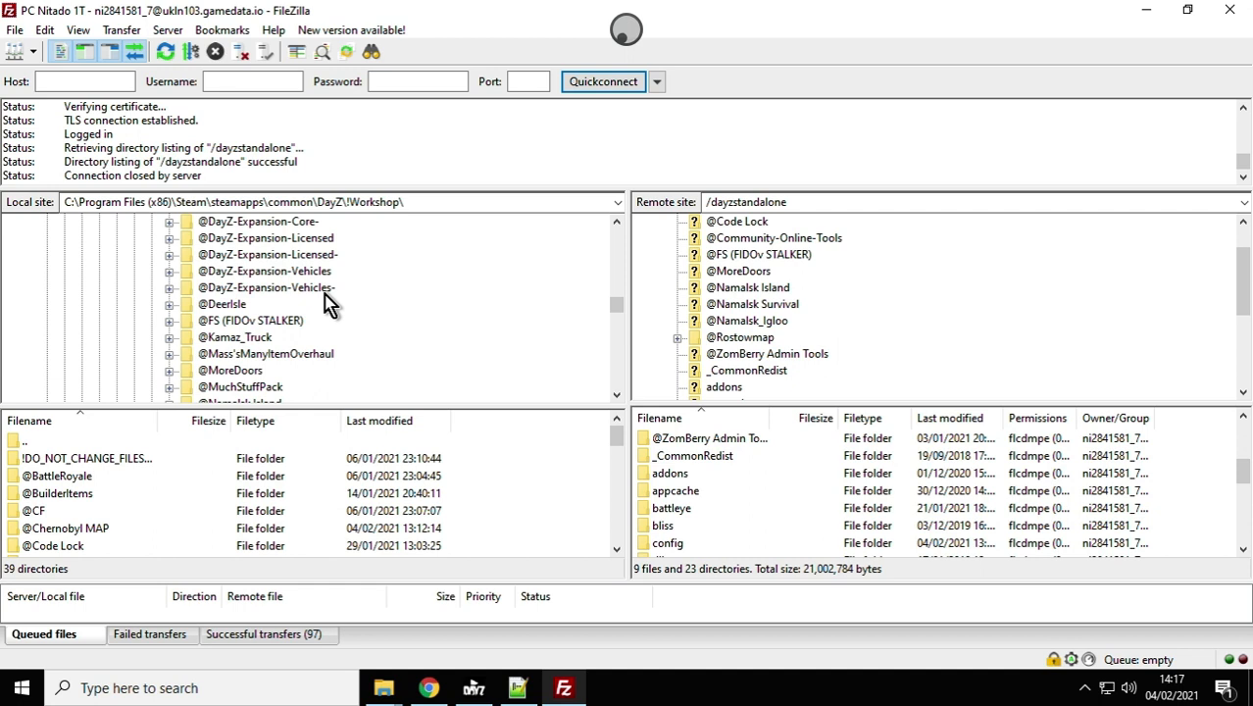
{"action": "scroll", "coordinate": [324, 302], "scroll_direction": "down", "scroll_amount": 3}
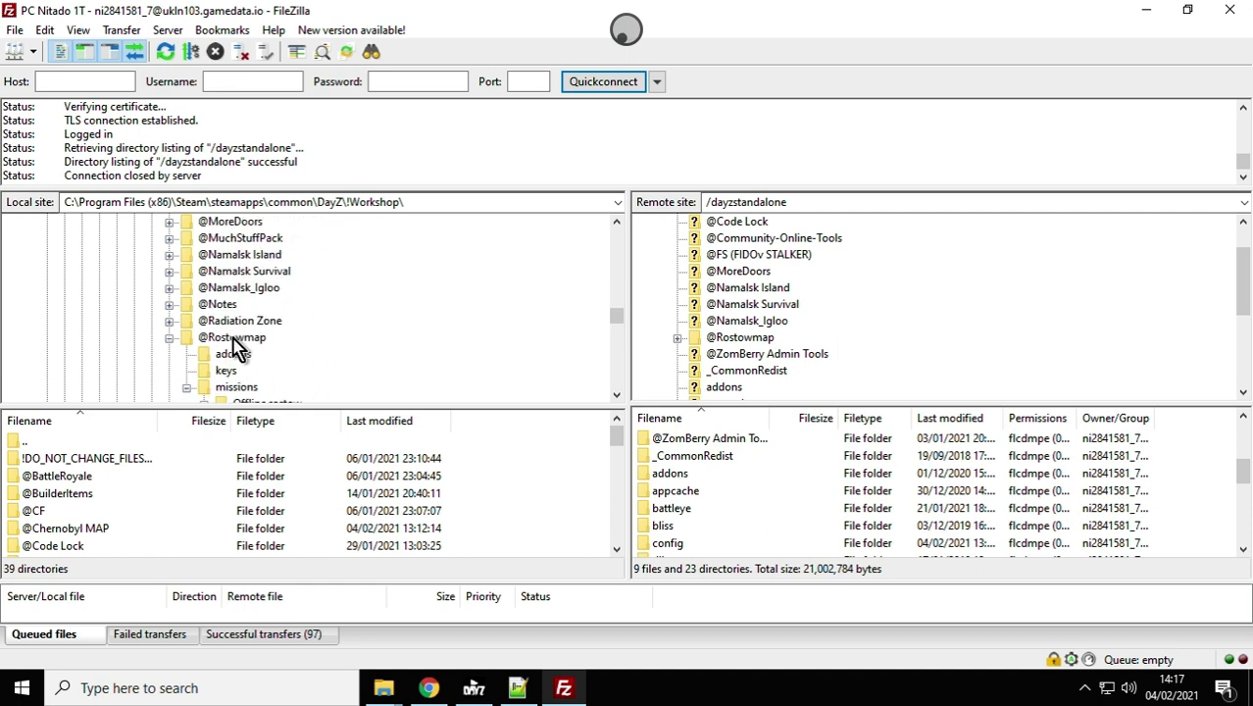
{"action": "left_click", "coordinate": [236, 340]}
{"action": "right_click", "coordinate": [233, 339]}
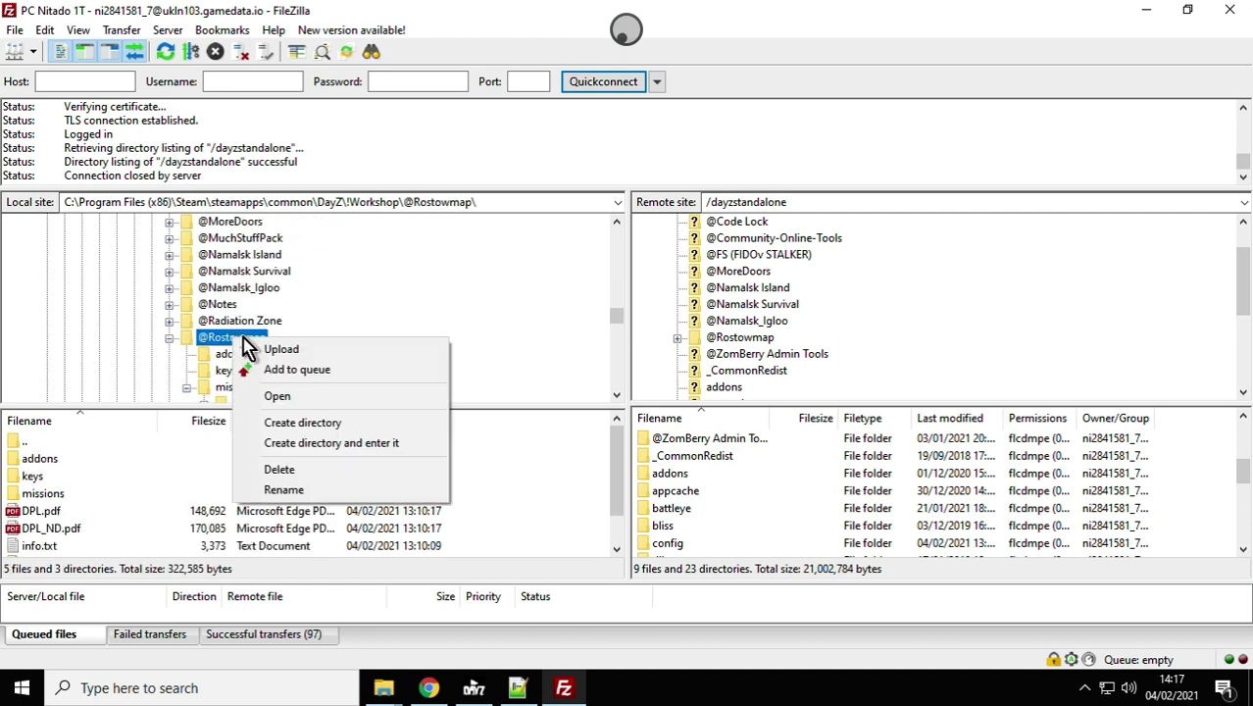
{"action": "left_click", "coordinate": [851, 347]}
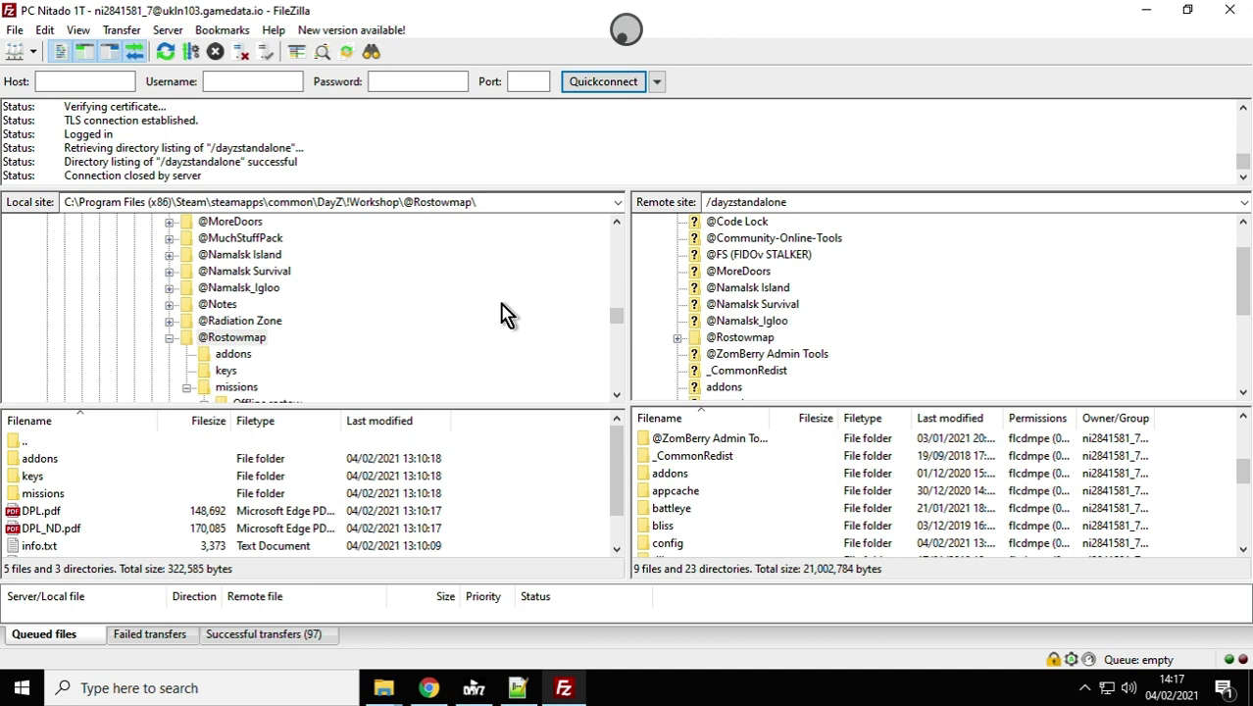
- Open the keys folder inside the remote dayzstandalone directory
{"action": "scroll", "coordinate": [786, 319], "scroll_direction": "down", "scroll_amount": 3}
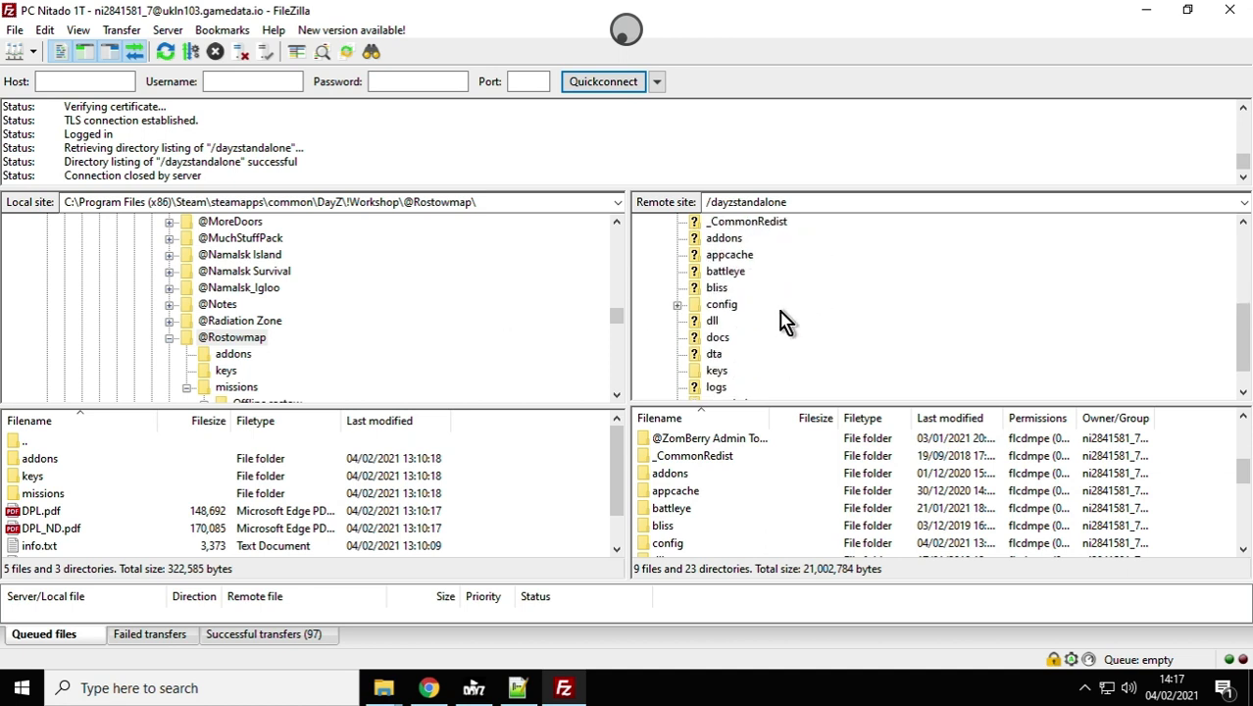
{"action": "scroll", "coordinate": [787, 318], "scroll_direction": "down", "scroll_amount": 1}
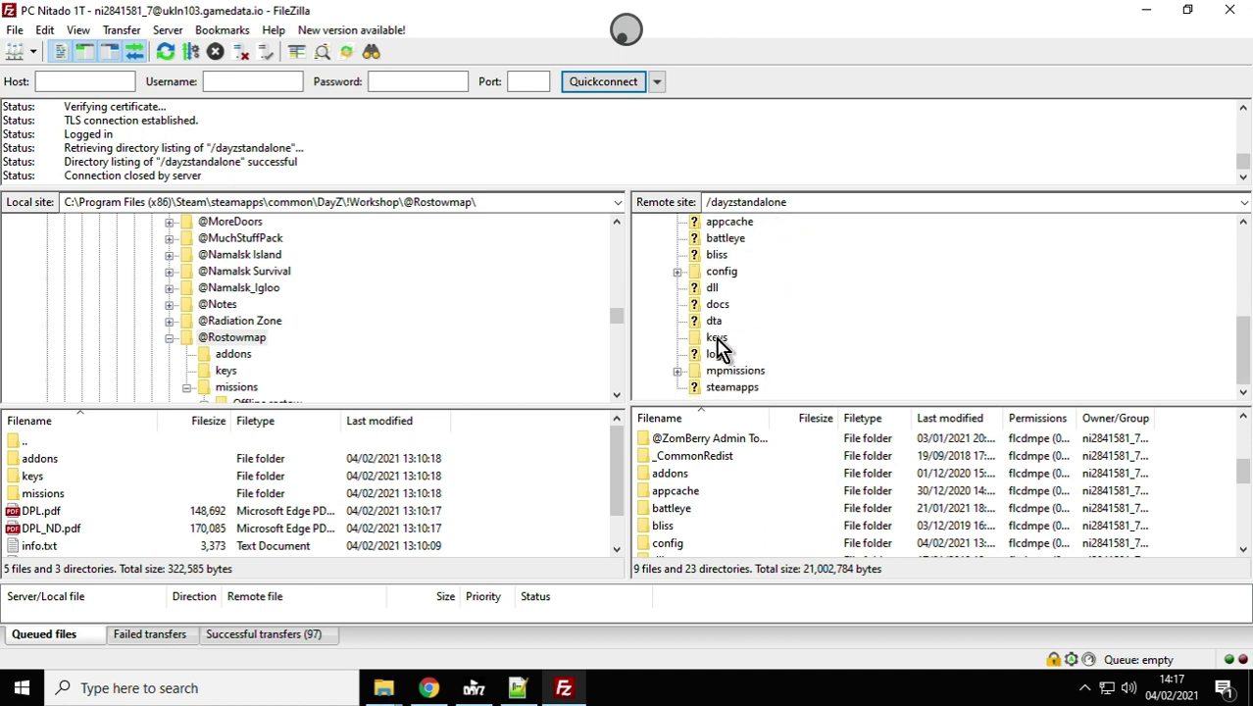
{"action": "left_click", "coordinate": [717, 338]}
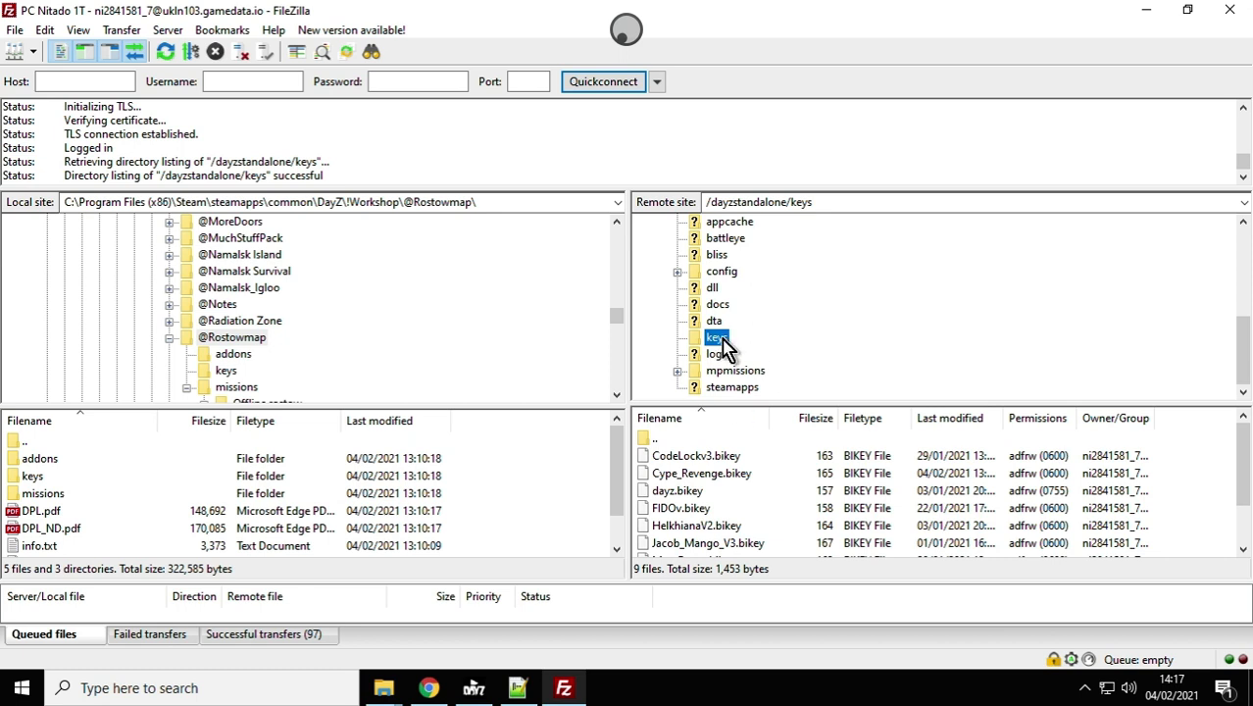
{"action": "left_click", "coordinate": [173, 337]}
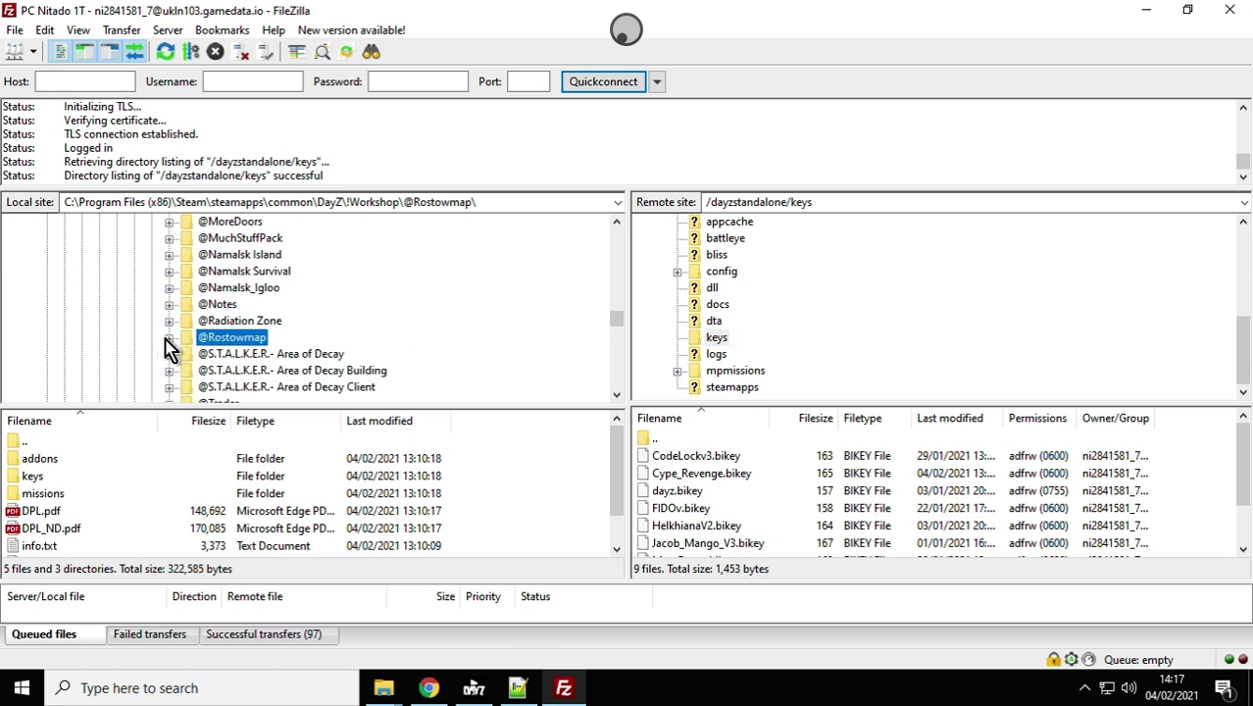
{"action": "left_click", "coordinate": [173, 340]}
{"action": "scroll", "coordinate": [262, 299], "scroll_direction": "down", "scroll_amount": 1}
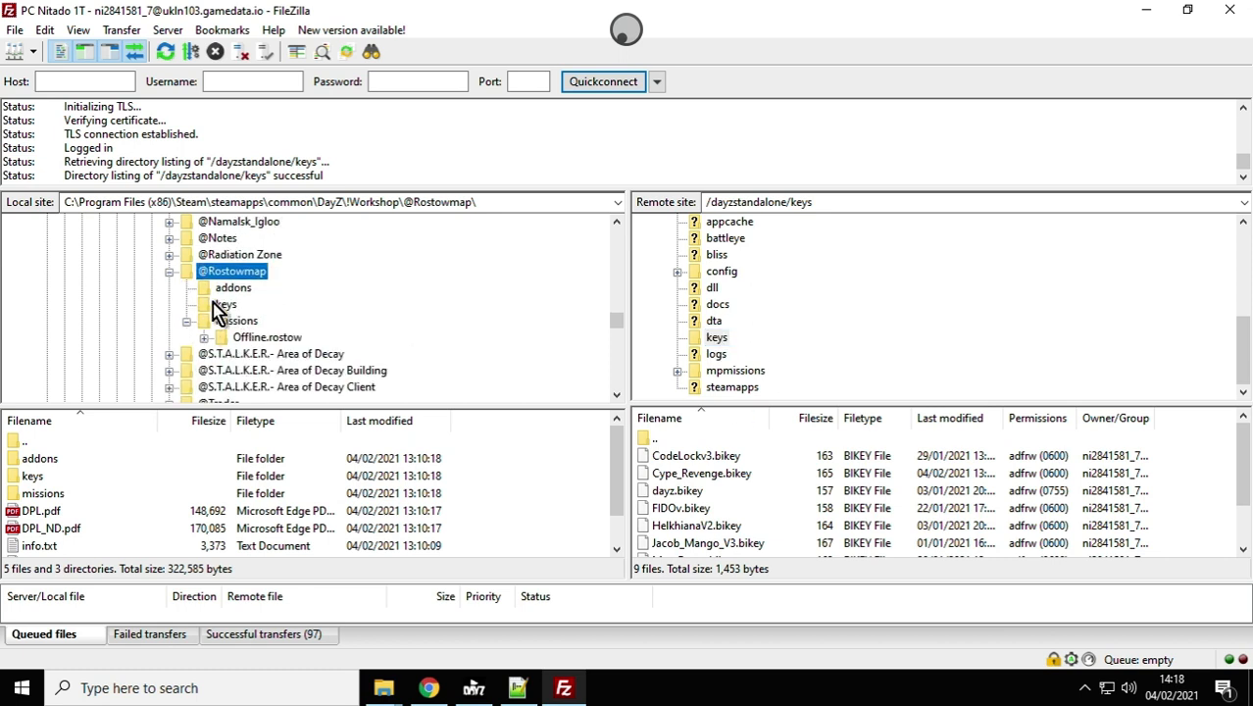
{"action": "left_click", "coordinate": [225, 306]}
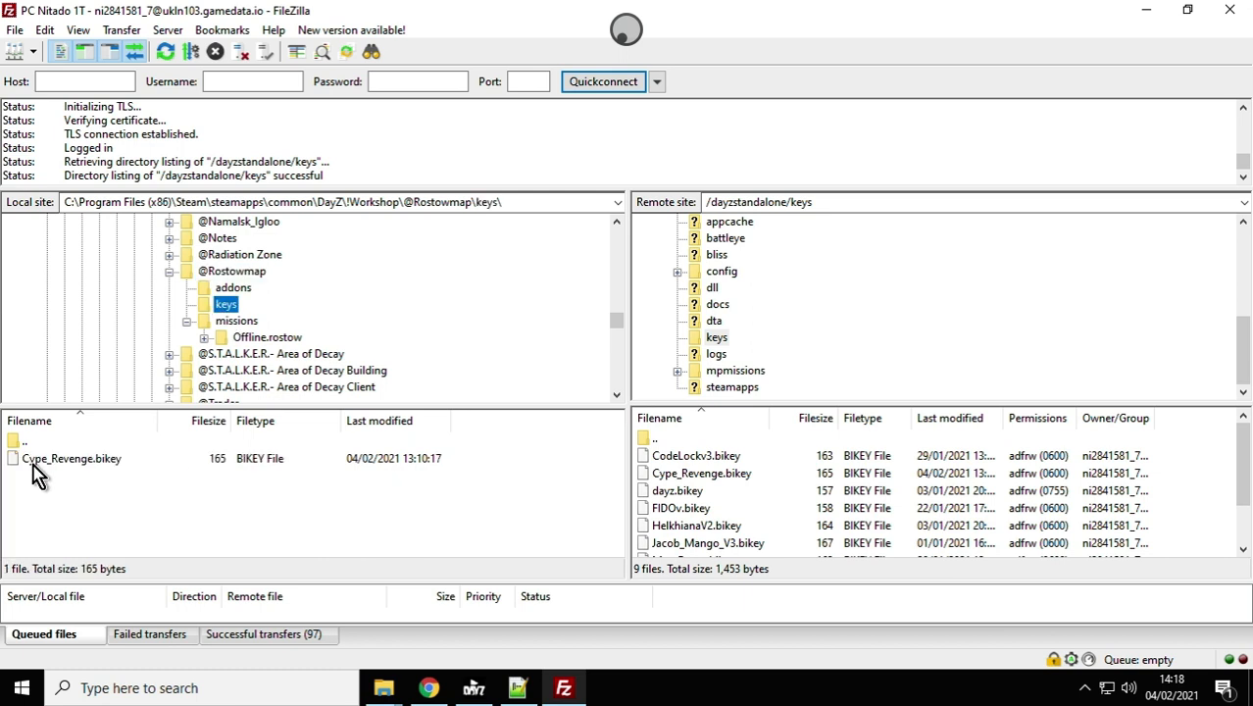
{"action": "left_click", "coordinate": [84, 467]}
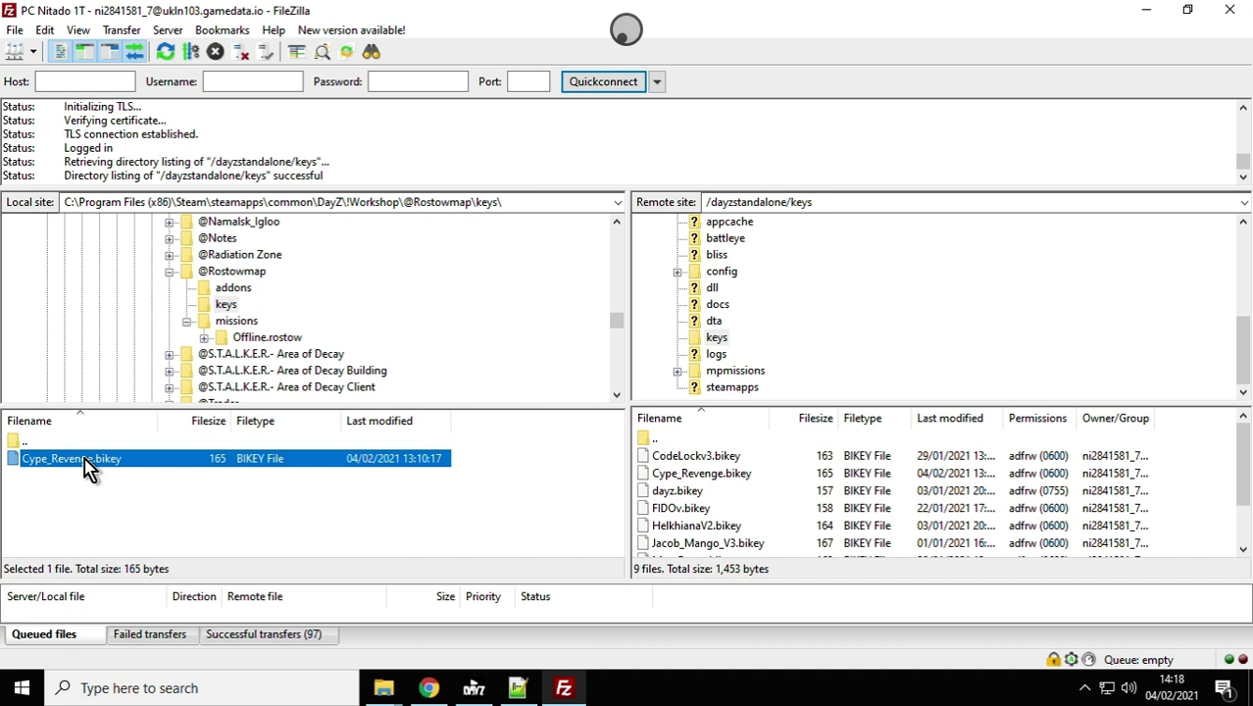
{"action": "right_click", "coordinate": [84, 469]}
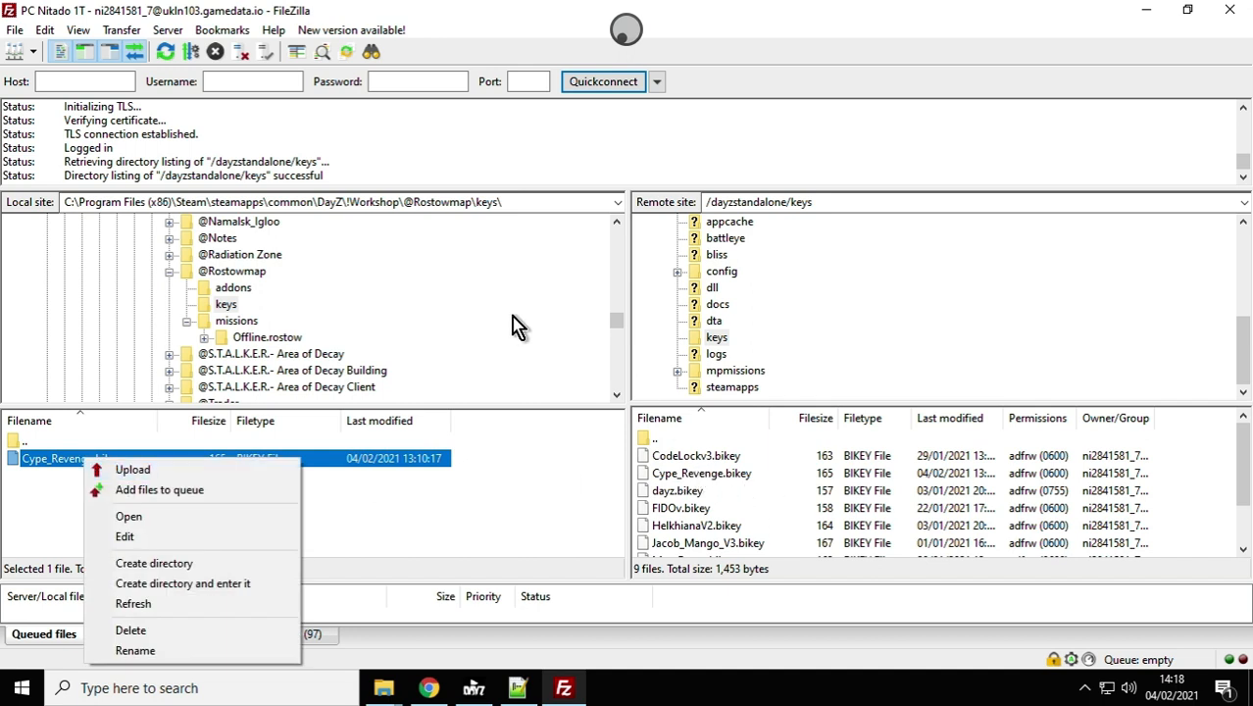
- Open the local Offline.rostow folder inside missions and expand and open the remote mpmissions folder as its destination
{"action": "left_click", "coordinate": [231, 325]}
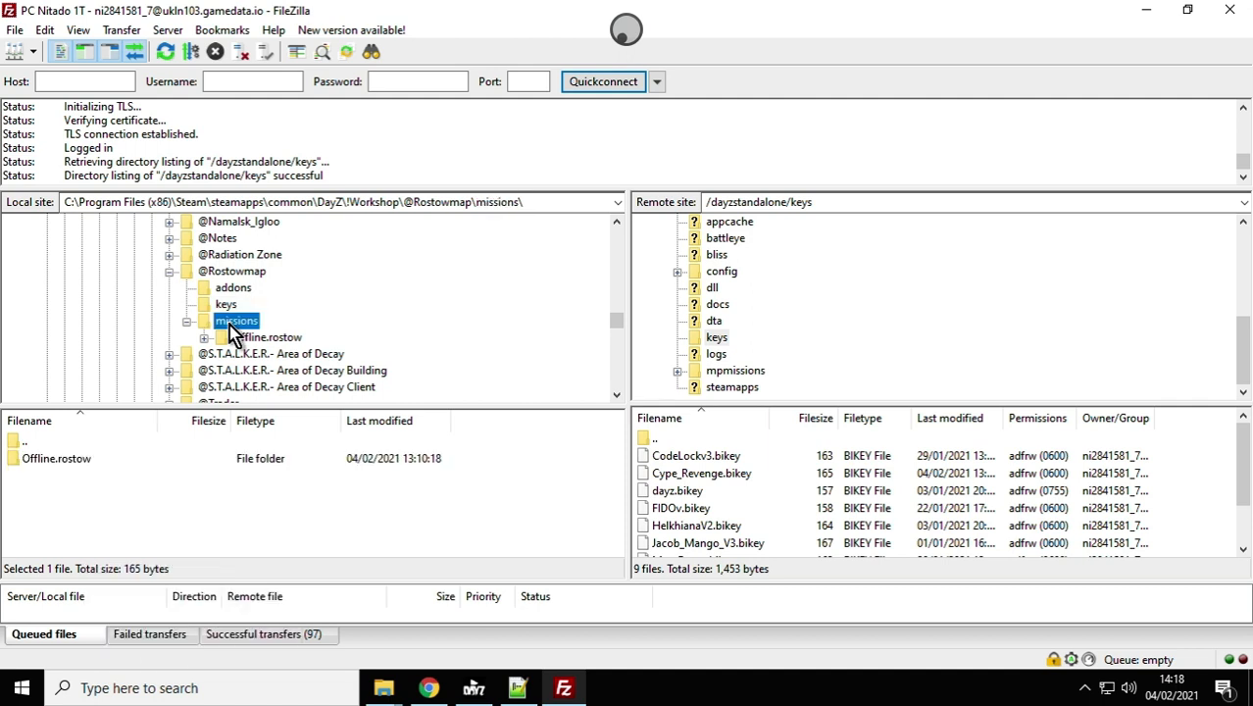
{"action": "left_click", "coordinate": [245, 339]}
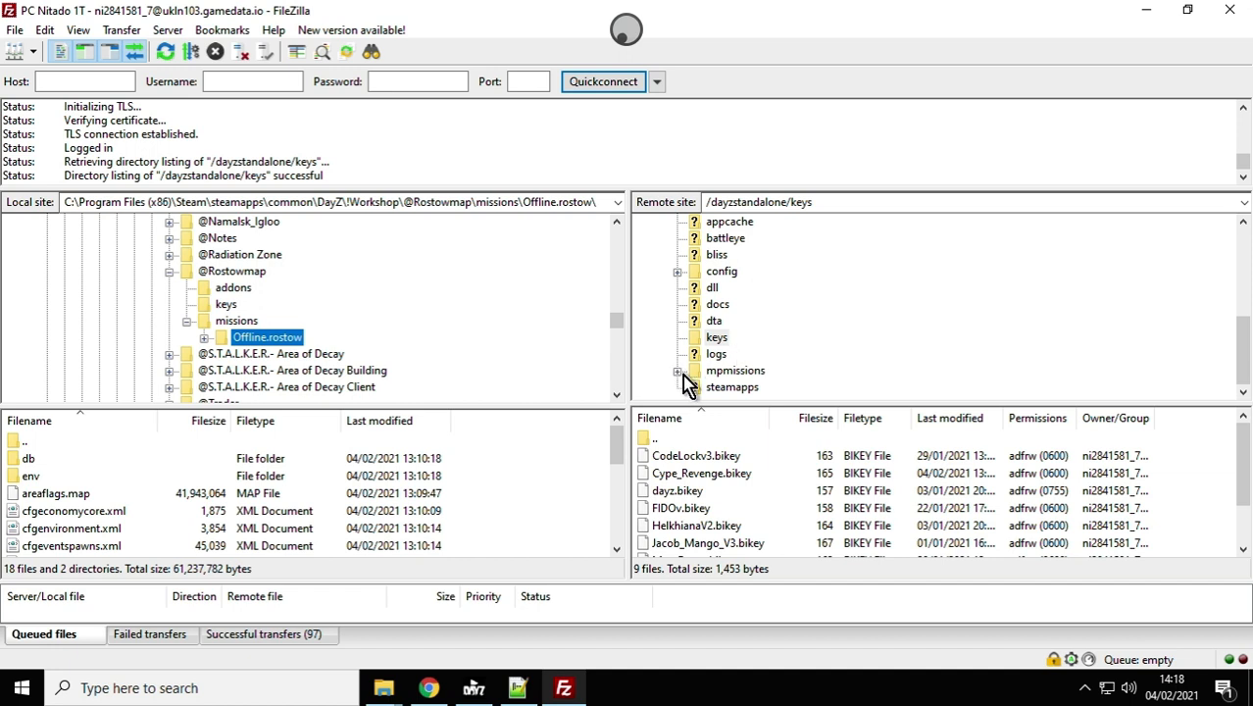
{"action": "scroll", "coordinate": [687, 383], "scroll_direction": "up", "scroll_amount": 5}
{"action": "scroll", "coordinate": [692, 385], "scroll_direction": "down", "scroll_amount": 5}
{"action": "left_click", "coordinate": [678, 371]}
{"action": "scroll", "coordinate": [878, 313], "scroll_direction": "down", "scroll_amount": 1}
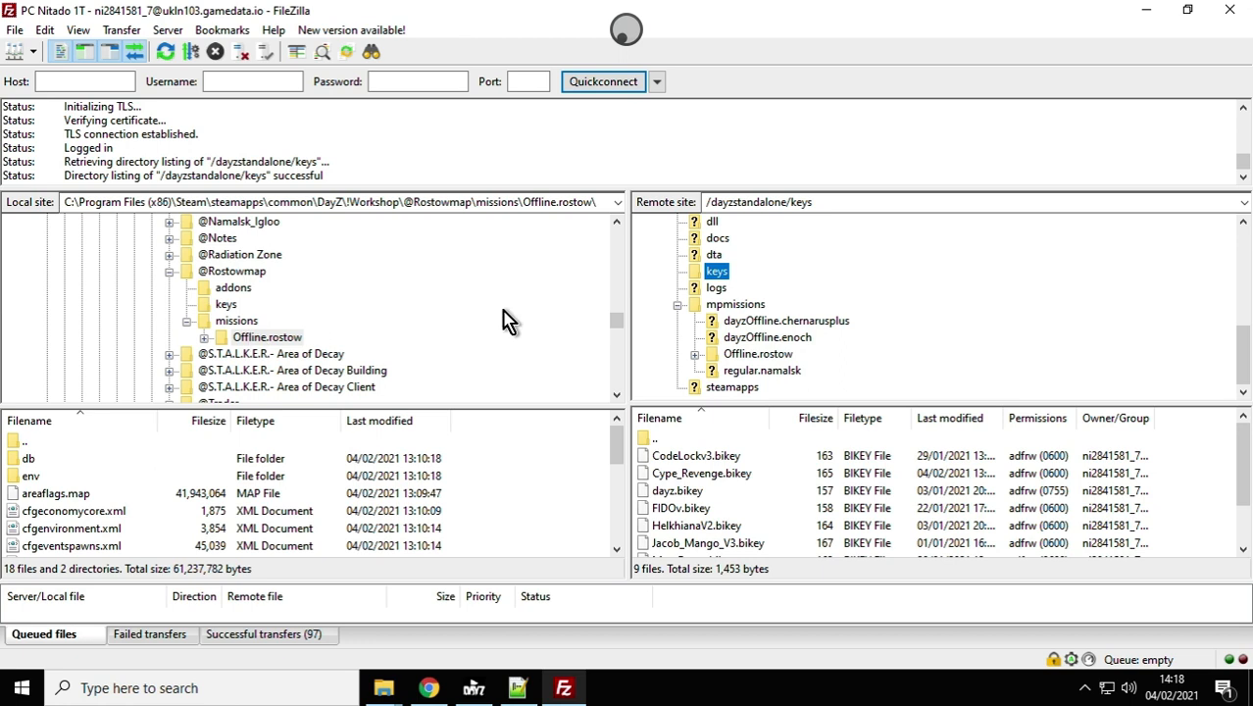
{"action": "left_click", "coordinate": [742, 307]}
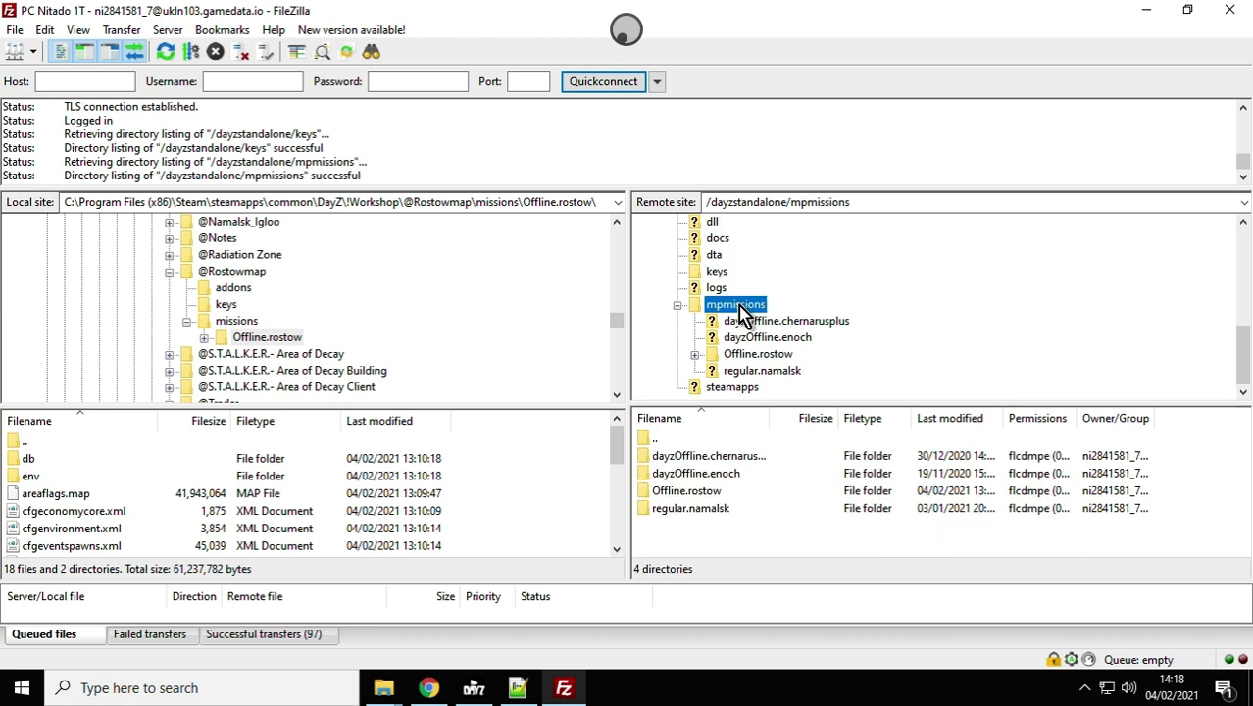
- Bring up the transfer options for the local Offline.rostow folder, dismiss them and open the remote Offline.rostow folder inside mpmissions
{"action": "left_click", "coordinate": [283, 343]}
{"action": "right_click", "coordinate": [282, 343]}
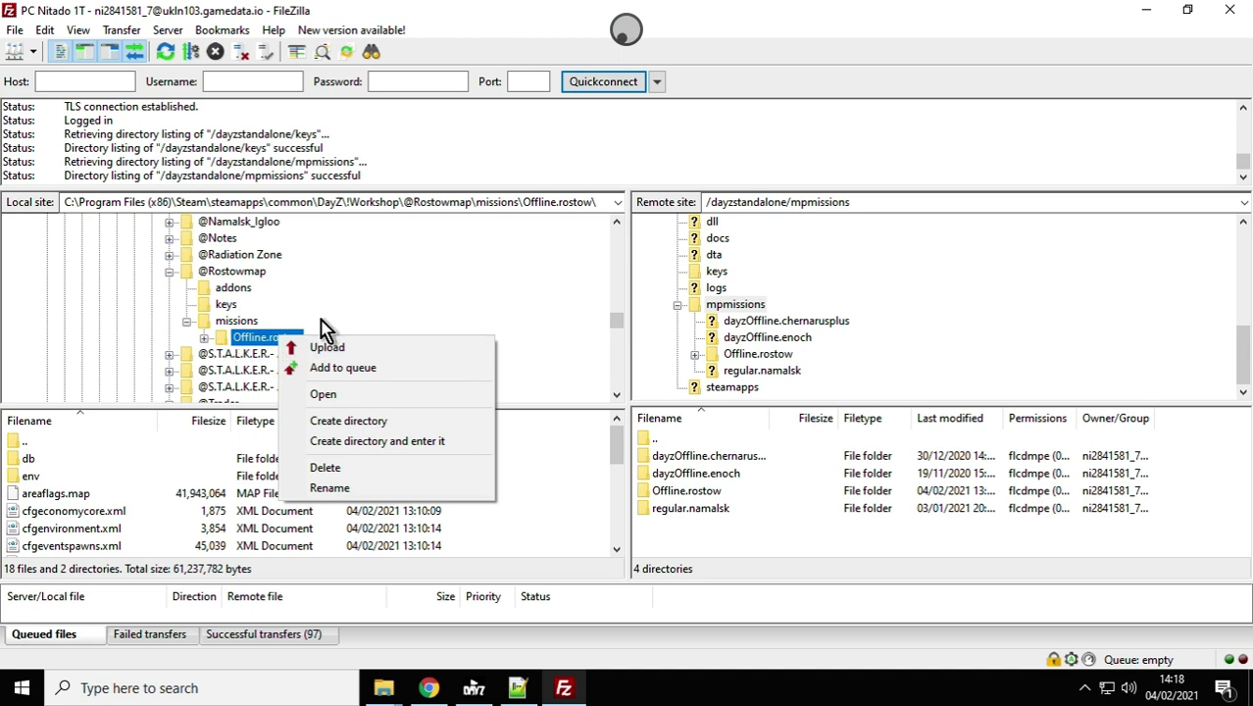
{"action": "left_click", "coordinate": [355, 299]}
{"action": "right_click", "coordinate": [288, 337]}
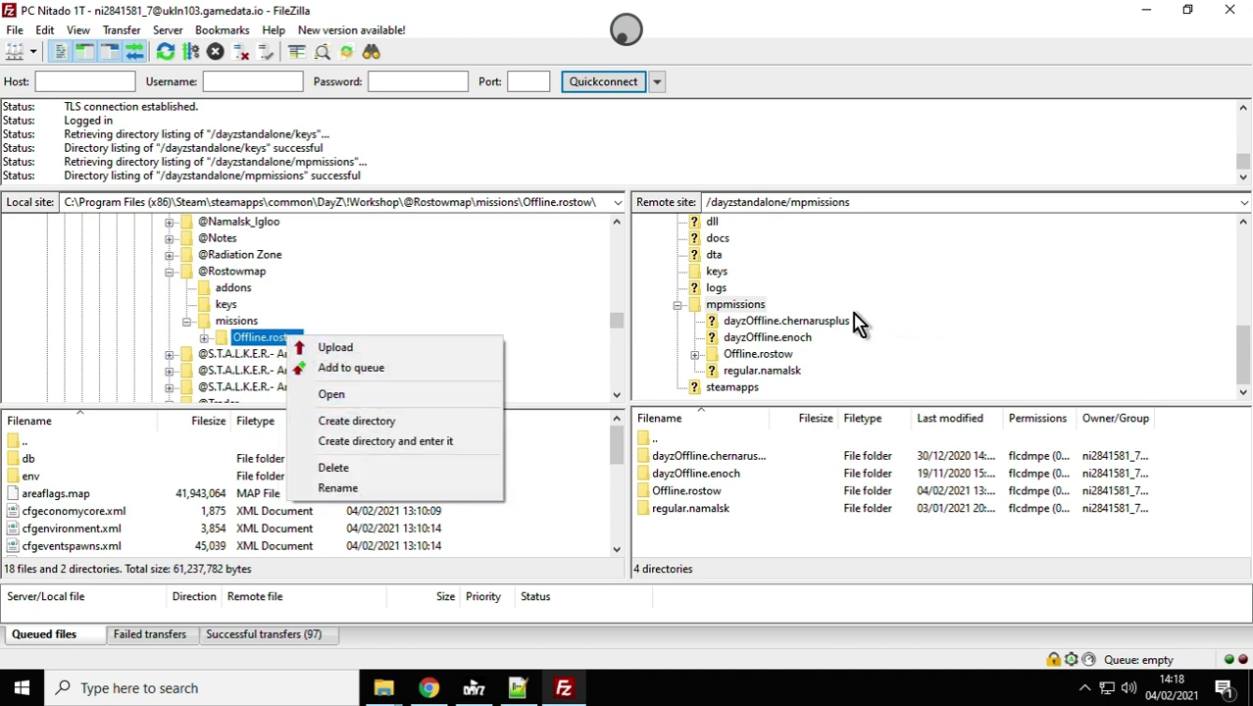
{"action": "left_click", "coordinate": [760, 357]}
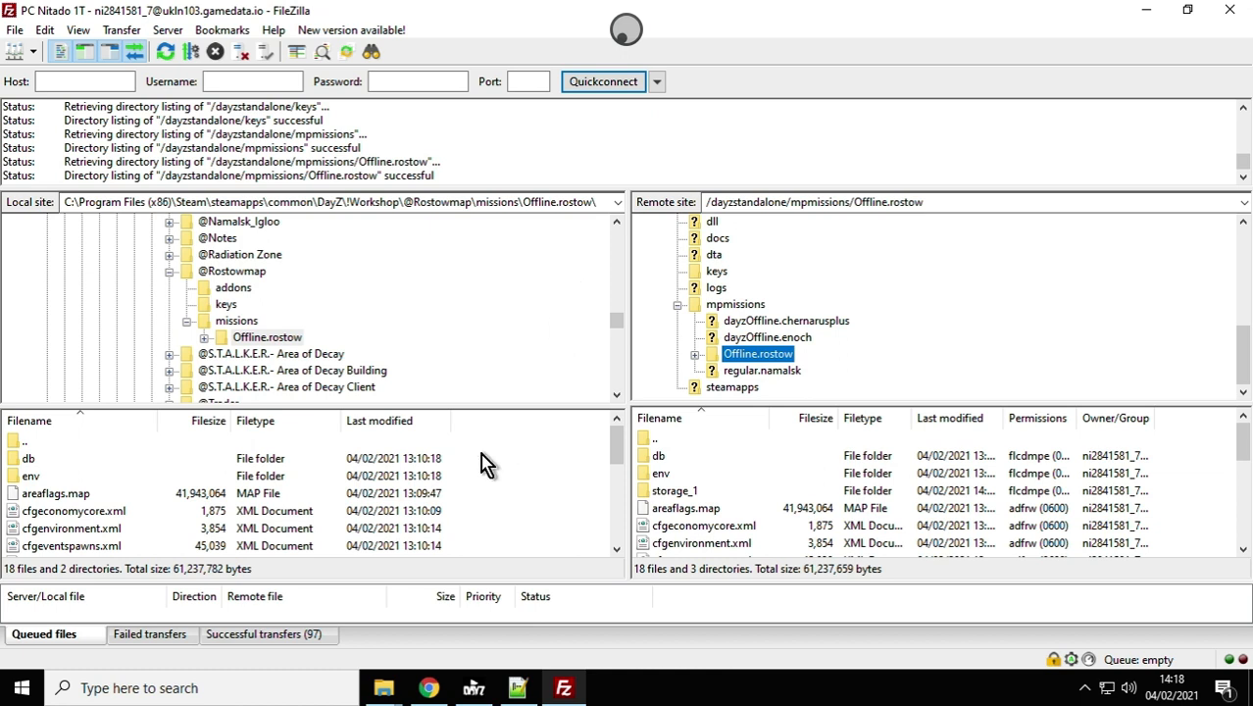
- Switch to Chrome and, from the Nitrado services page, open the web interface of the 1T Scalespeeder Gaming PC (TEST ONLY) server
{"action": "left_click", "coordinate": [429, 690]}
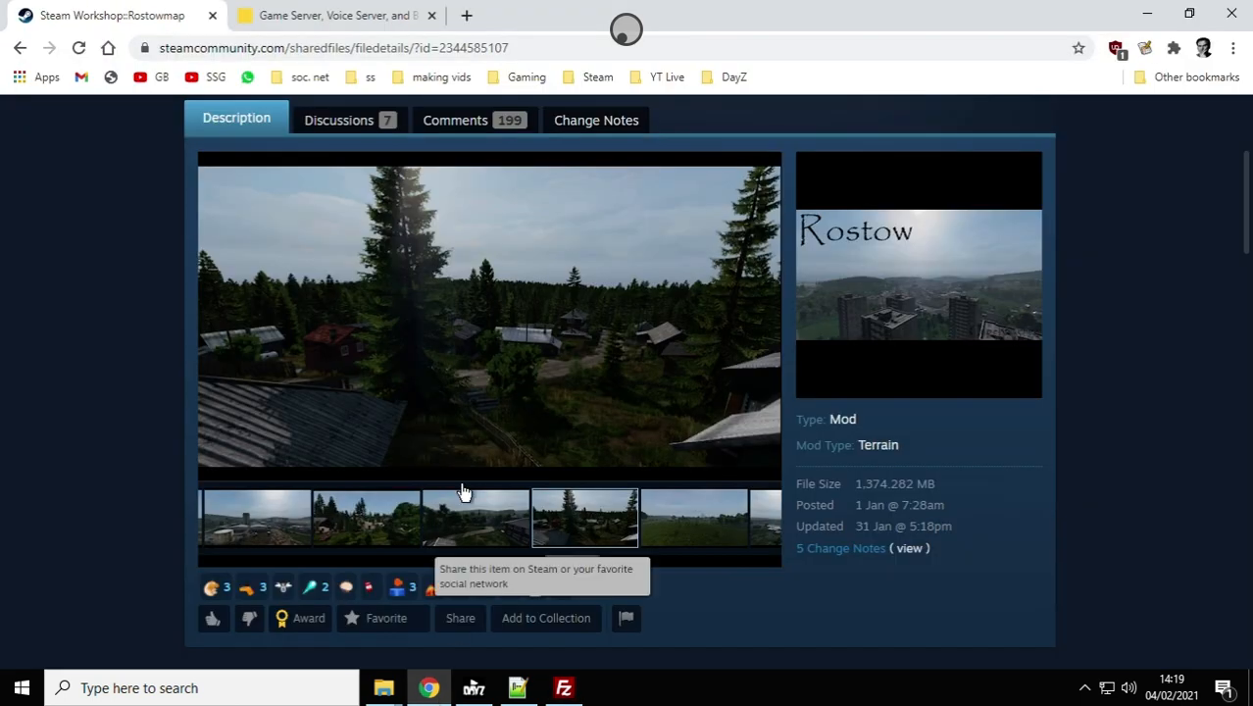
{"action": "left_click", "coordinate": [324, 17]}
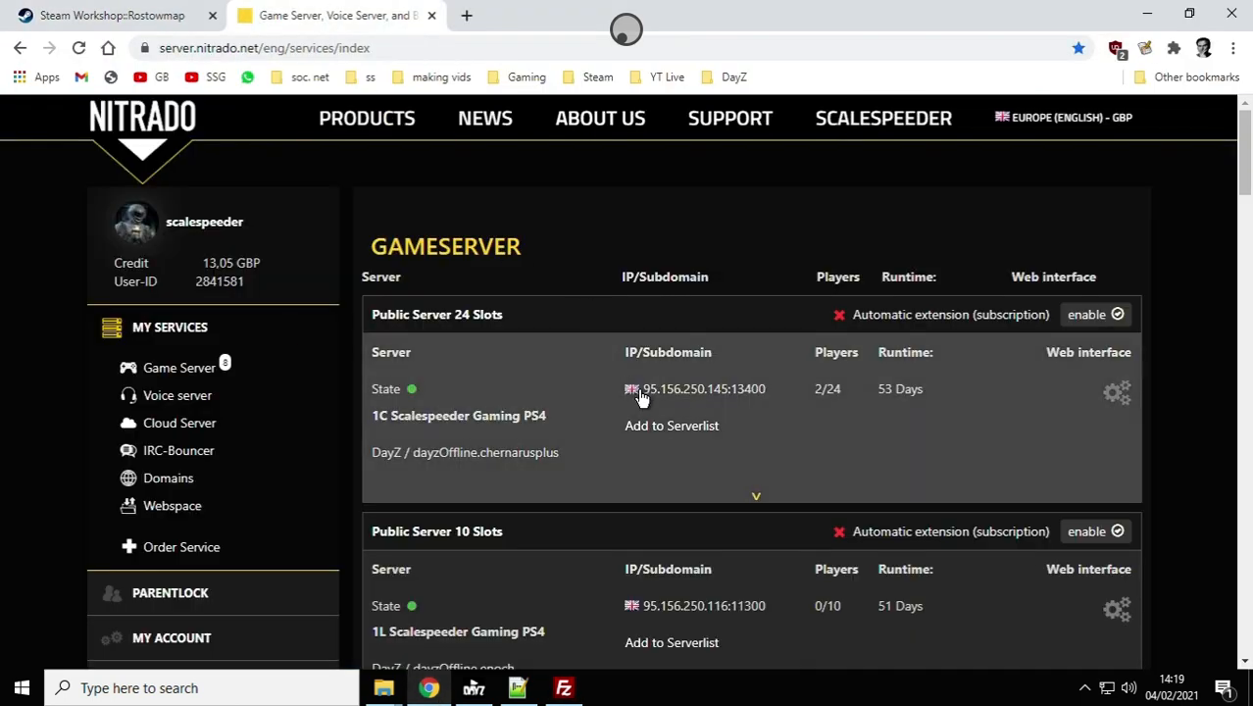
{"action": "scroll", "coordinate": [639, 397], "scroll_direction": "down", "scroll_amount": 4}
{"action": "scroll", "coordinate": [640, 397], "scroll_direction": "down", "scroll_amount": 7}
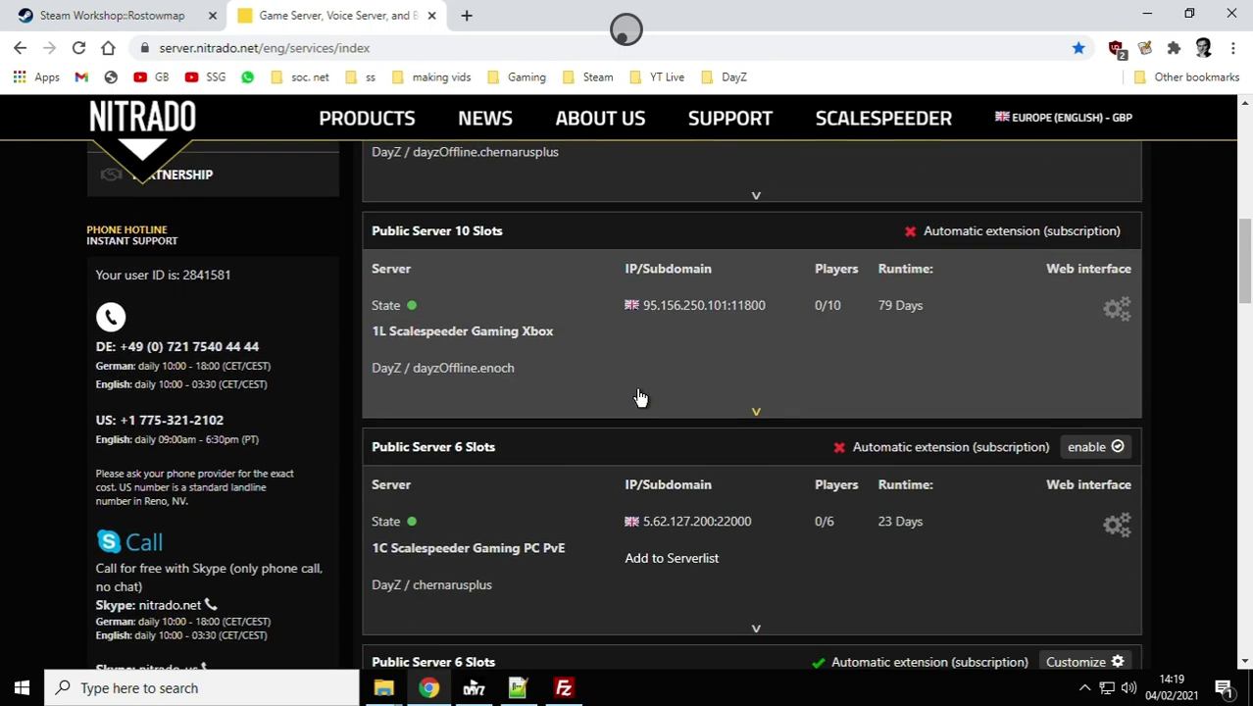
{"action": "scroll", "coordinate": [640, 397], "scroll_direction": "down", "scroll_amount": 4}
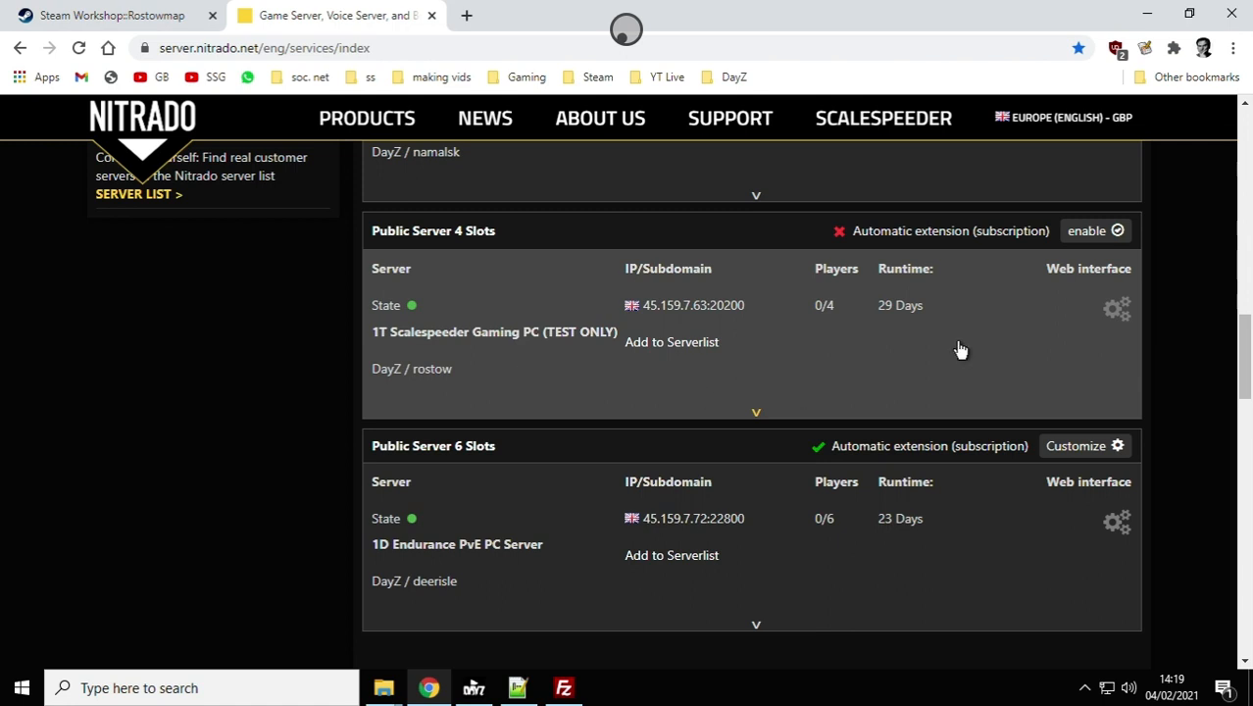
{"action": "left_click", "coordinate": [1116, 310]}
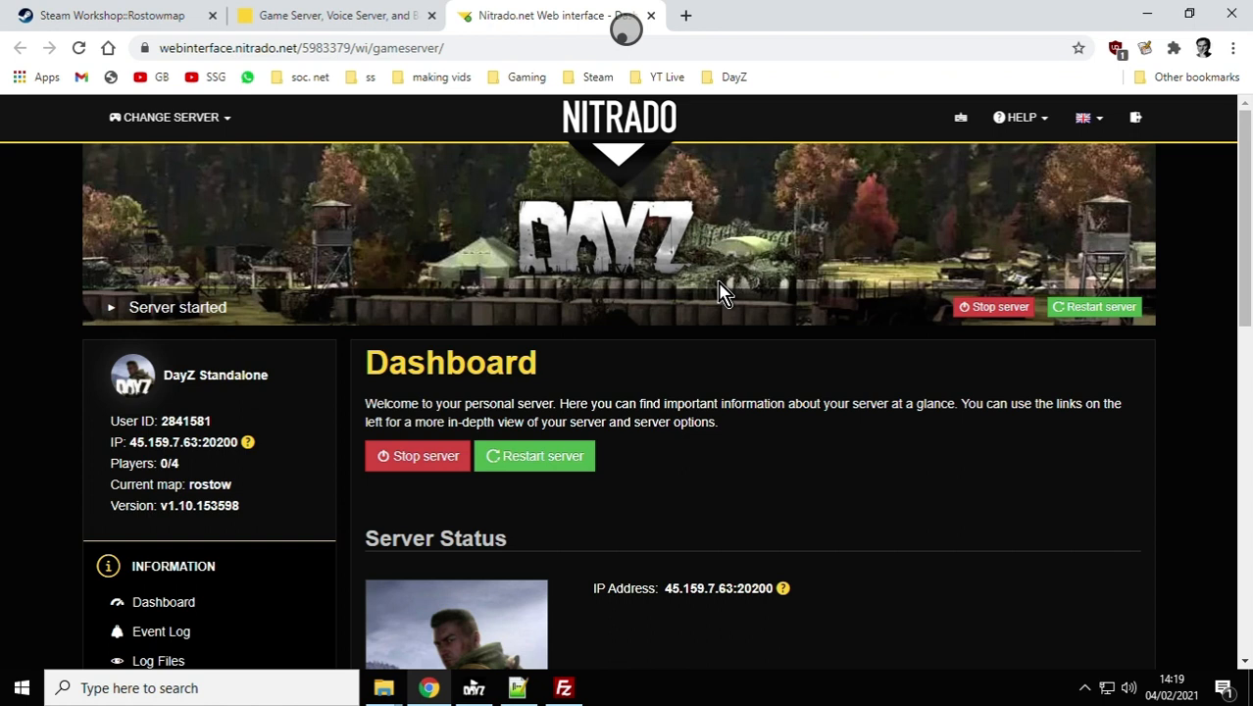
{"action": "scroll", "coordinate": [722, 289], "scroll_direction": "down", "scroll_amount": 3}
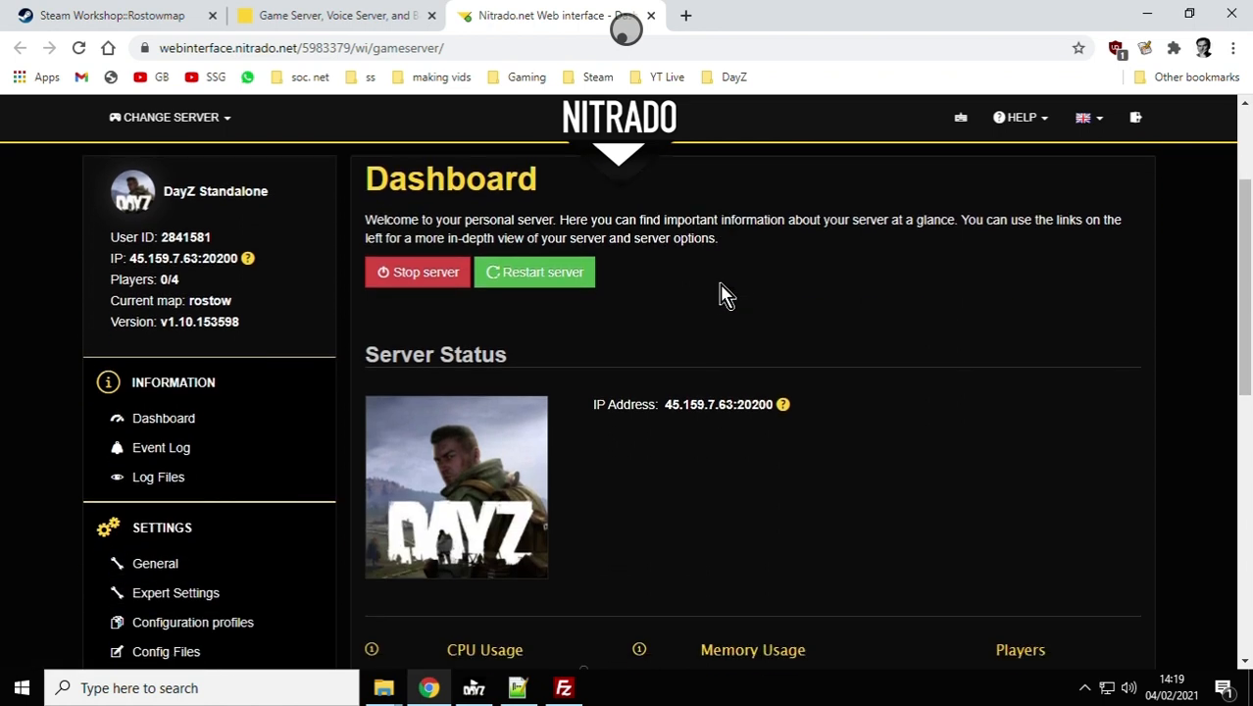
{"action": "left_click", "coordinate": [163, 470]}
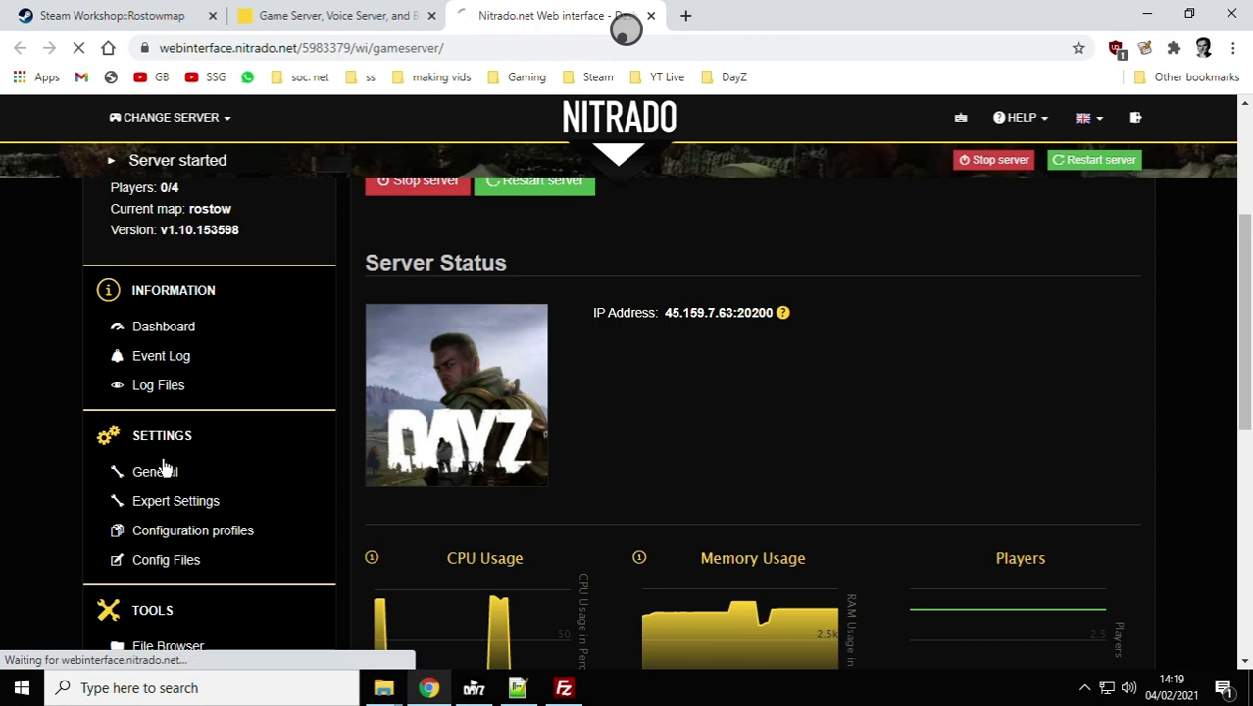
{"action": "scroll", "coordinate": [515, 416], "scroll_direction": "down", "scroll_amount": 3}
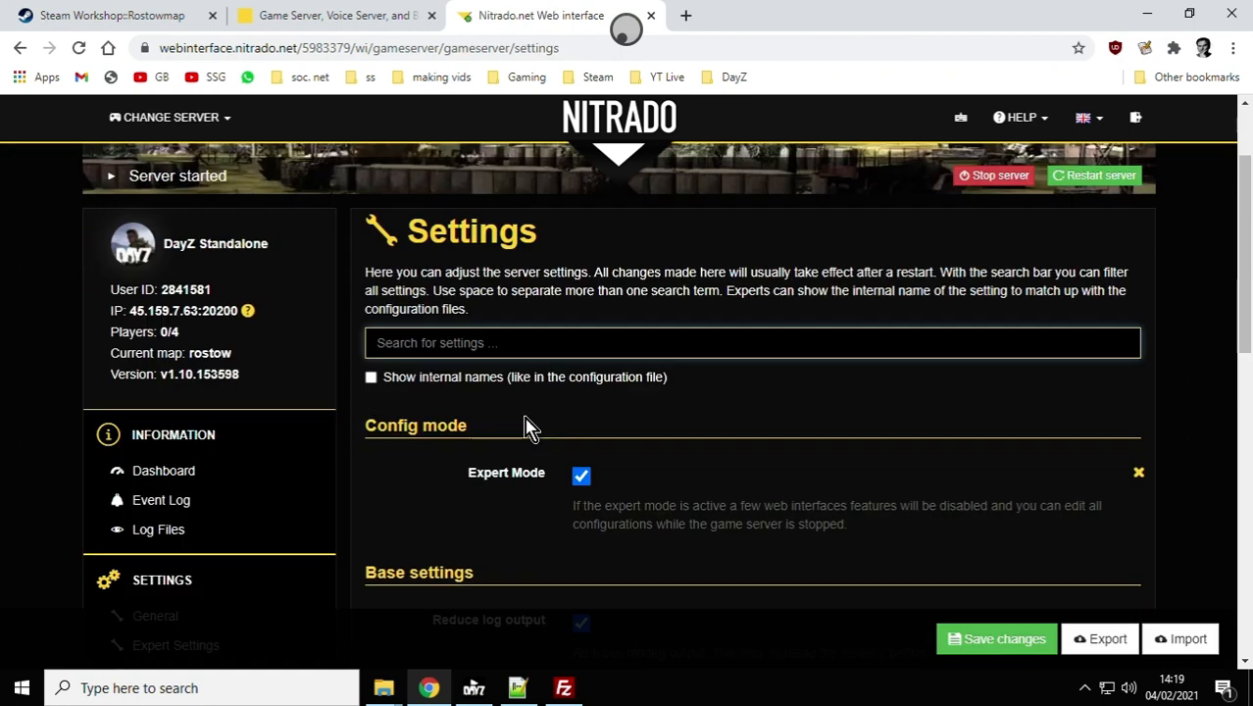
{"action": "scroll", "coordinate": [543, 426], "scroll_direction": "down", "scroll_amount": 7}
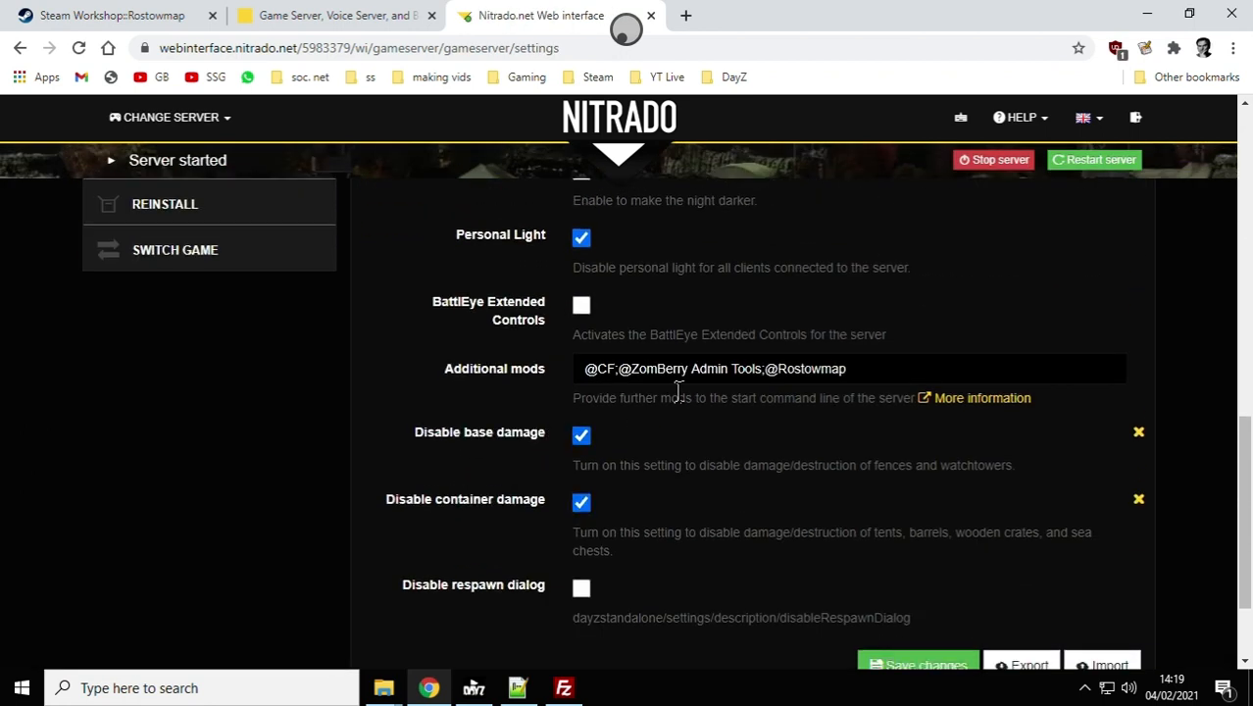
{"action": "left_click", "coordinate": [860, 371]}
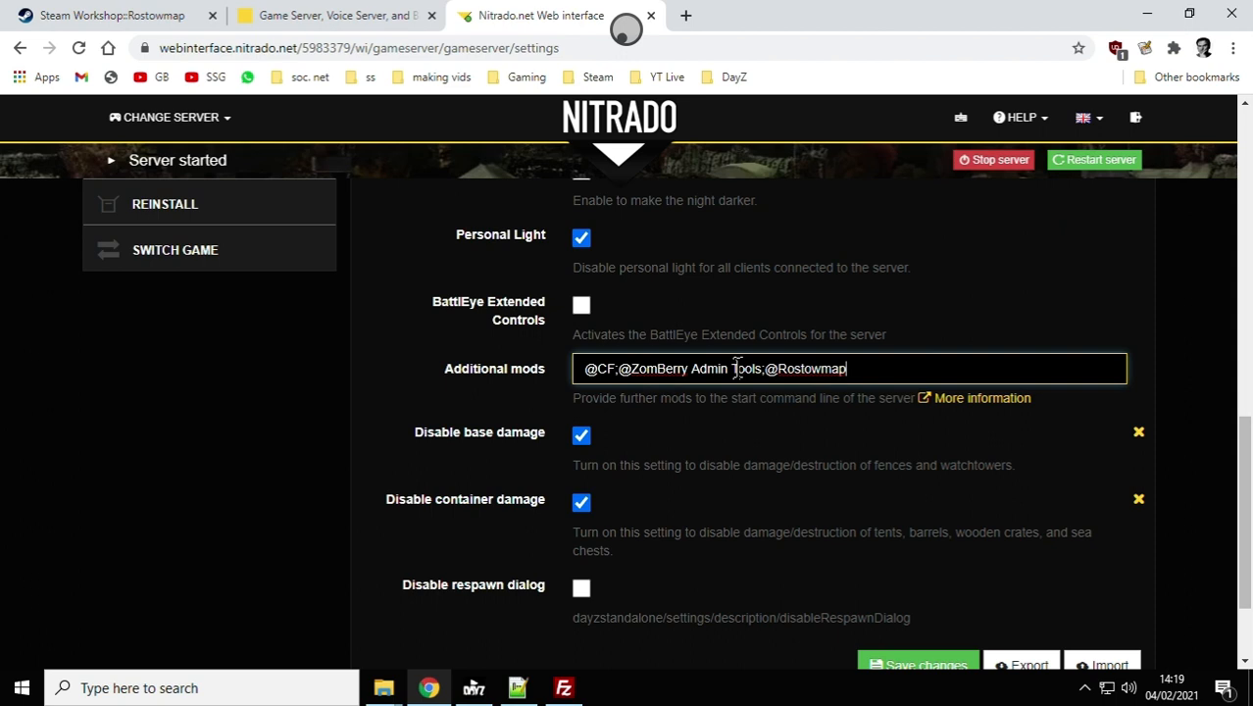
{"action": "left_click_drag", "start_coordinate": [763, 369], "coordinate": [872, 368]}
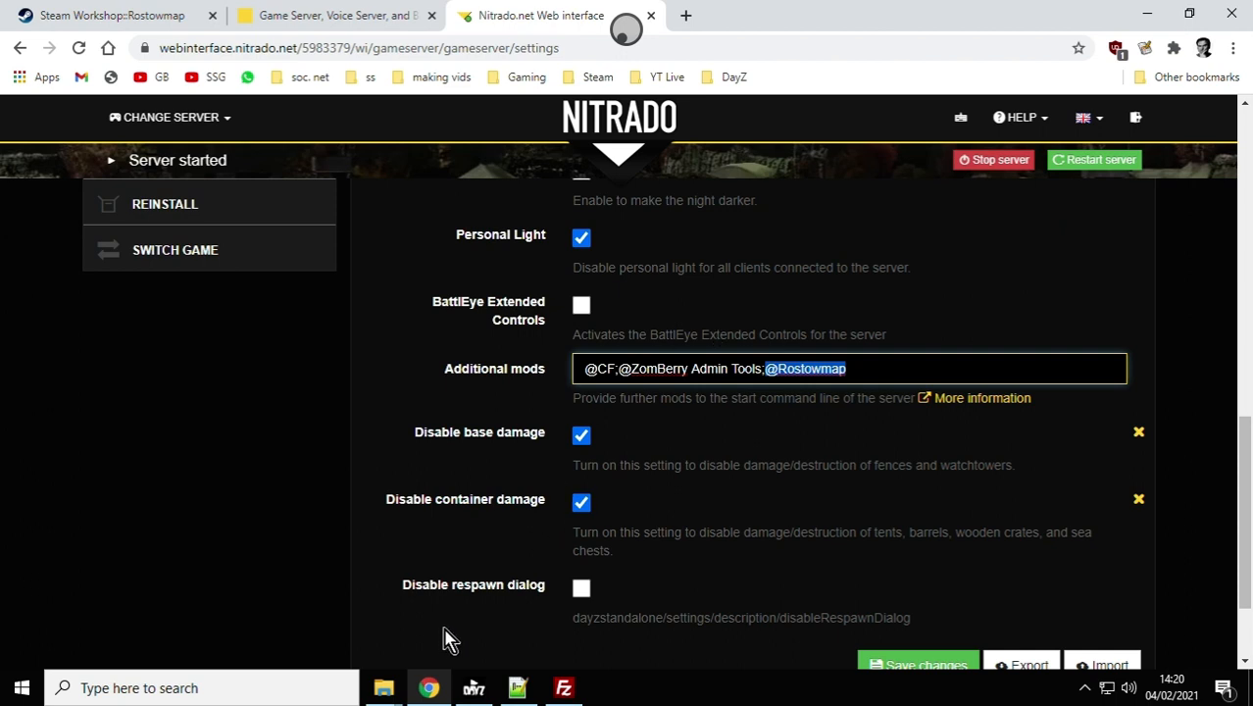
{"action": "left_click", "coordinate": [385, 691]}
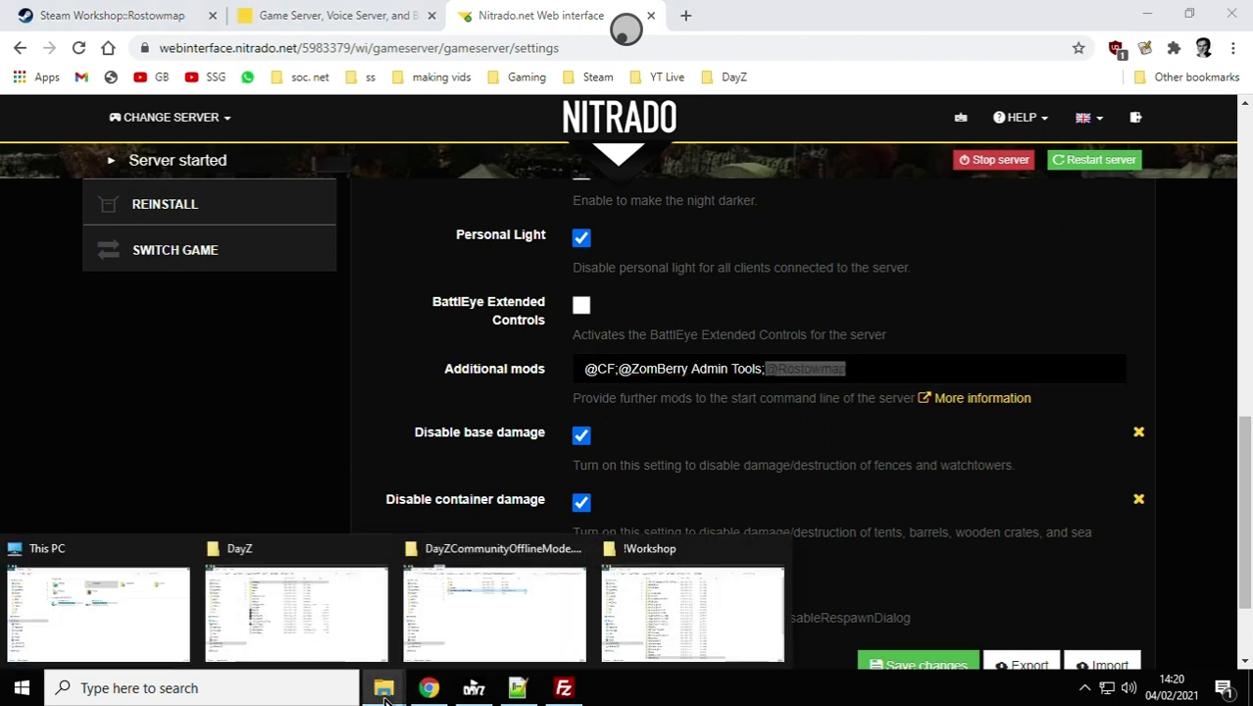
{"action": "left_click", "coordinate": [624, 600]}
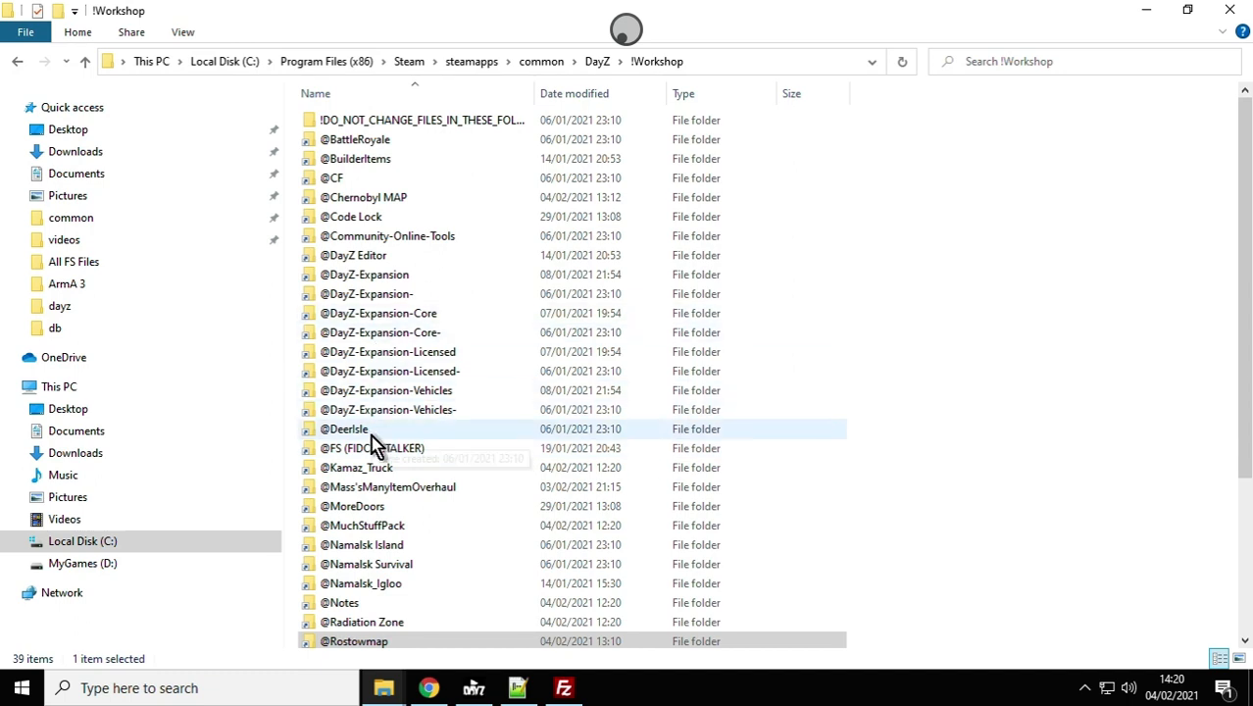
{"action": "scroll", "coordinate": [382, 471], "scroll_direction": "down", "scroll_amount": 2}
{"action": "left_click", "coordinate": [388, 545]}
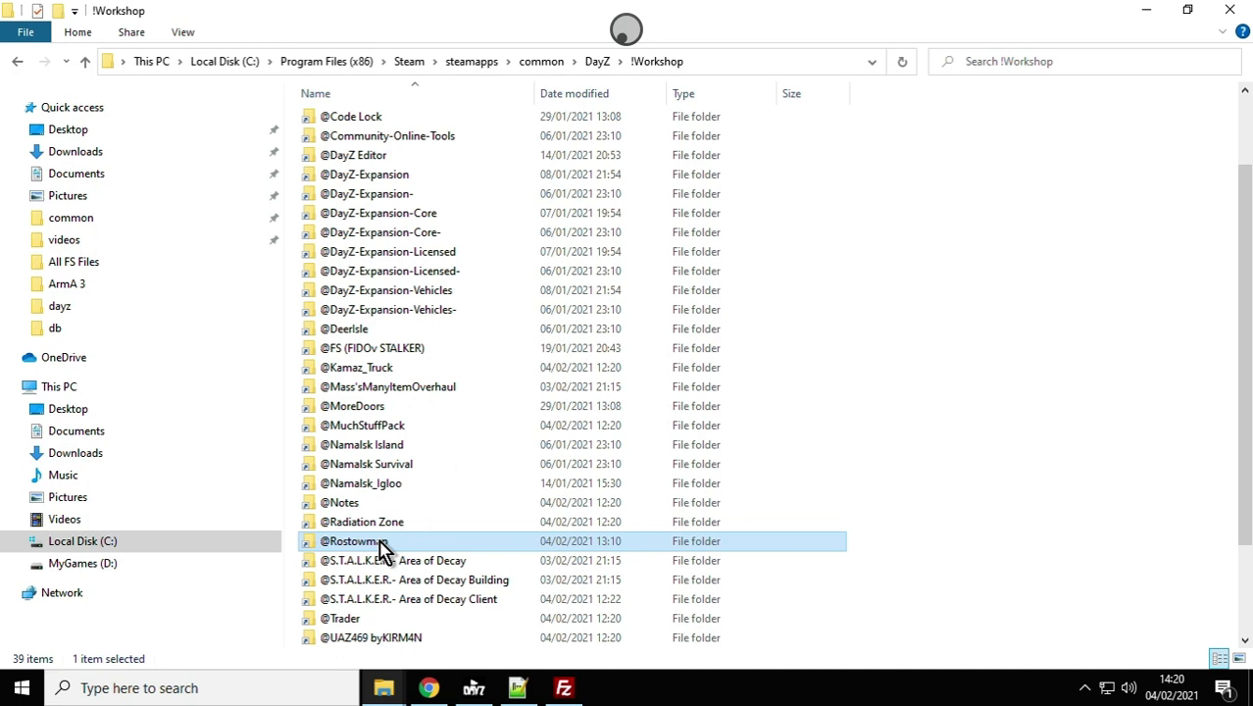
{"action": "left_click", "coordinate": [338, 546]}
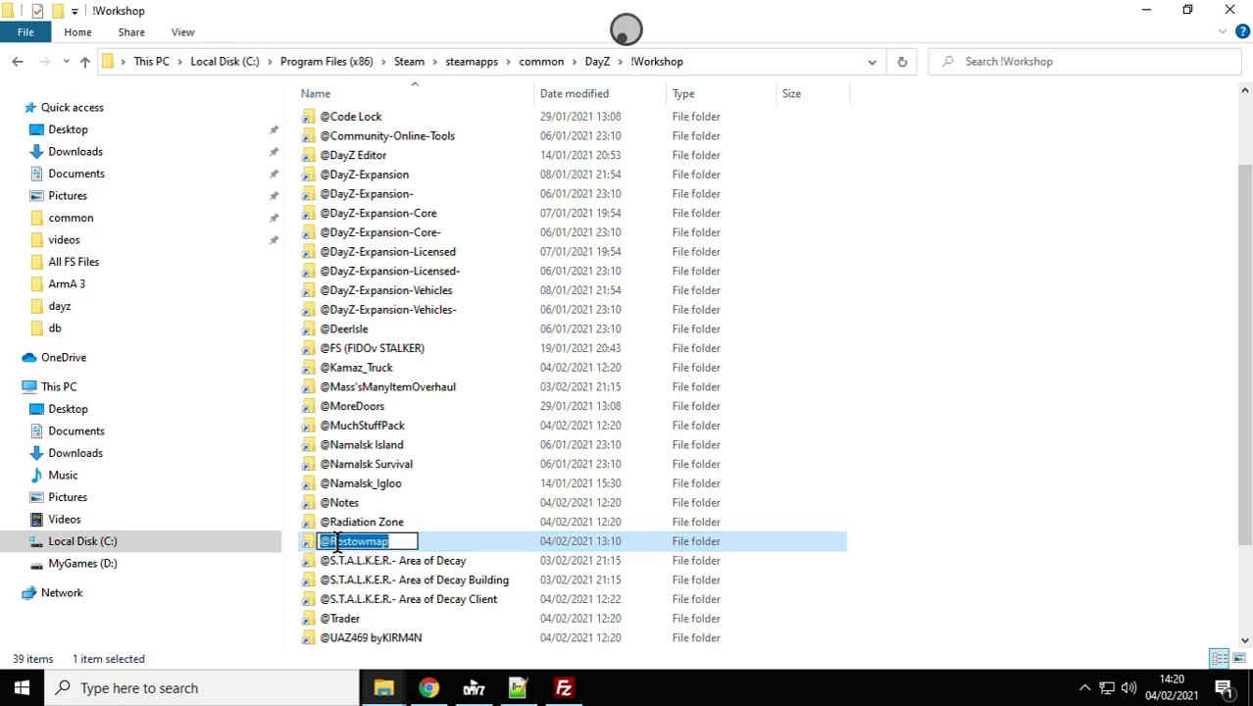
{"action": "right_click", "coordinate": [344, 547]}
{"action": "left_click", "coordinate": [407, 353]}
{"action": "left_click", "coordinate": [785, 504]}
- Return to the Nitrado settings in Chrome and place the text cursor at the end of the Additional mods entry
{"action": "left_click", "coordinate": [429, 689]}
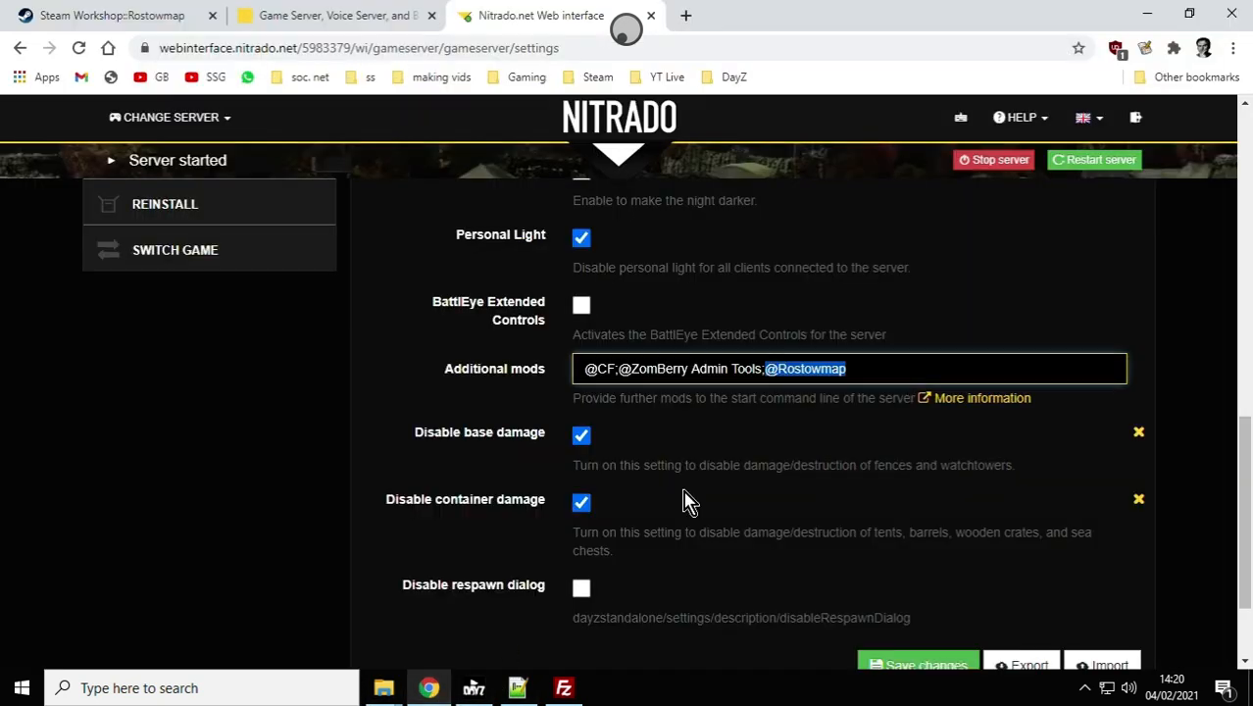
{"action": "left_click", "coordinate": [795, 368]}
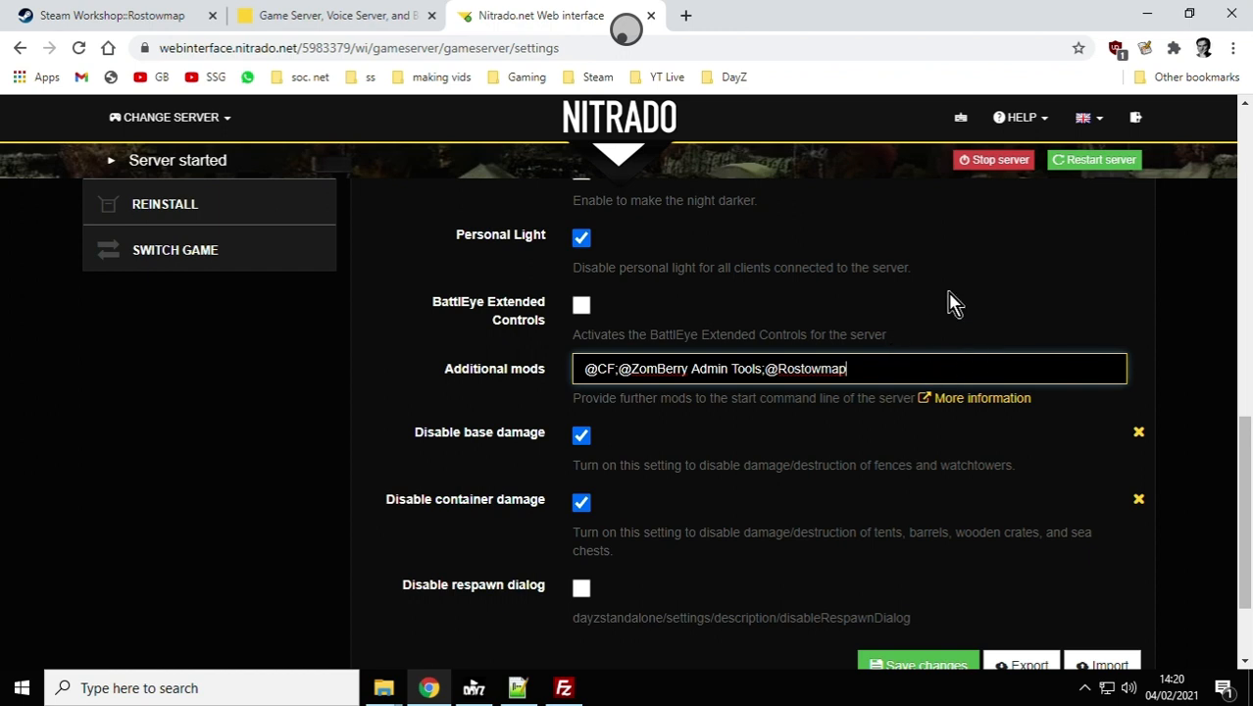
{"action": "scroll", "coordinate": [961, 275], "scroll_direction": "up", "scroll_amount": 1}
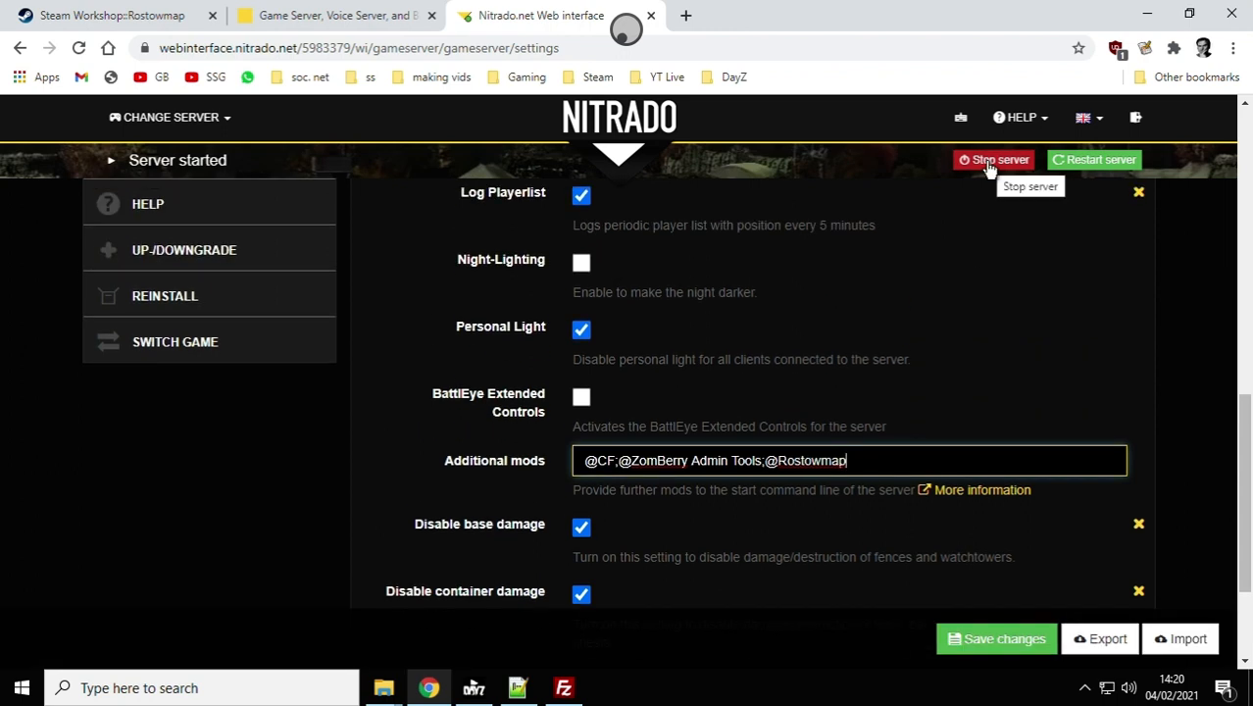
- Stop the DayZ server and confirm the command
{"action": "left_click", "coordinate": [990, 165]}
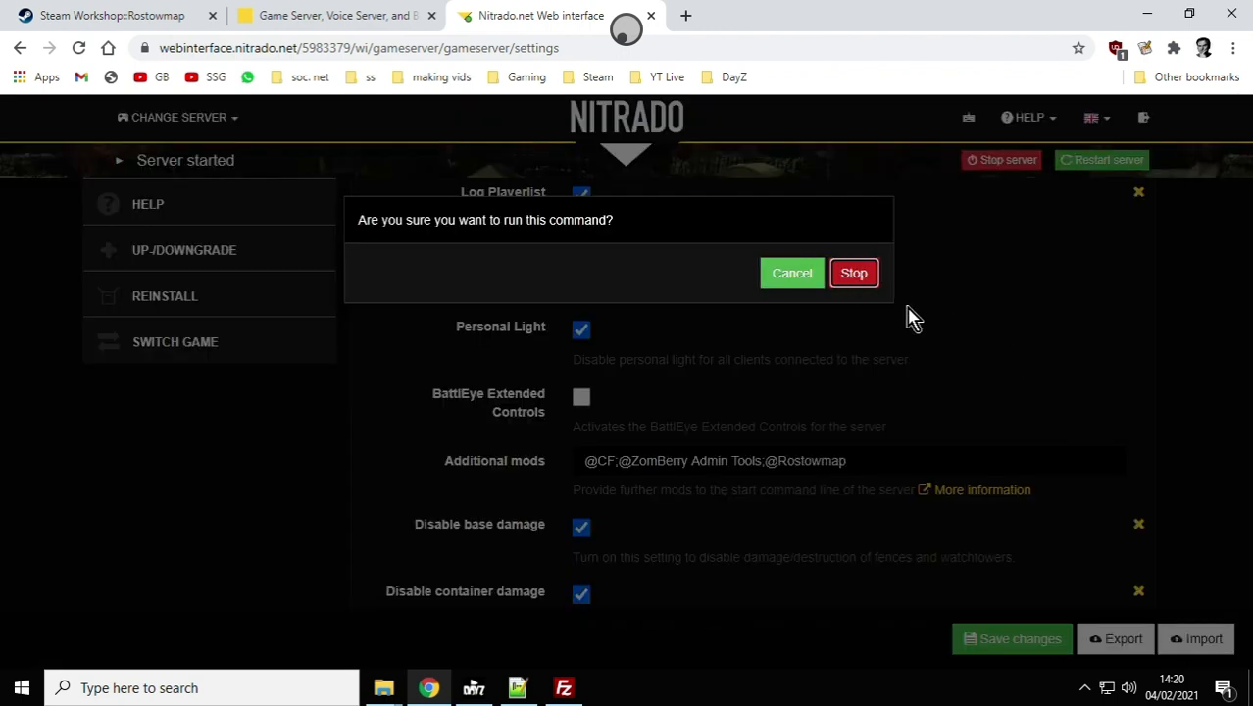
{"action": "left_click", "coordinate": [800, 278]}
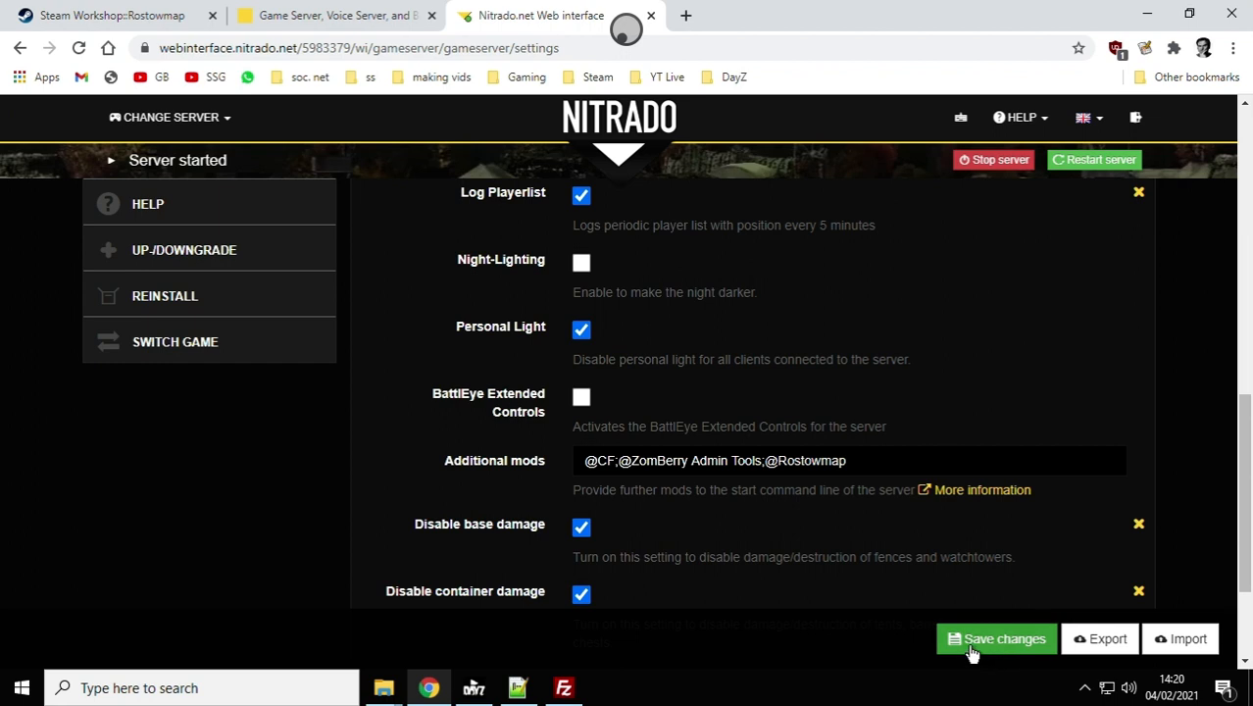
{"action": "left_click", "coordinate": [999, 164]}
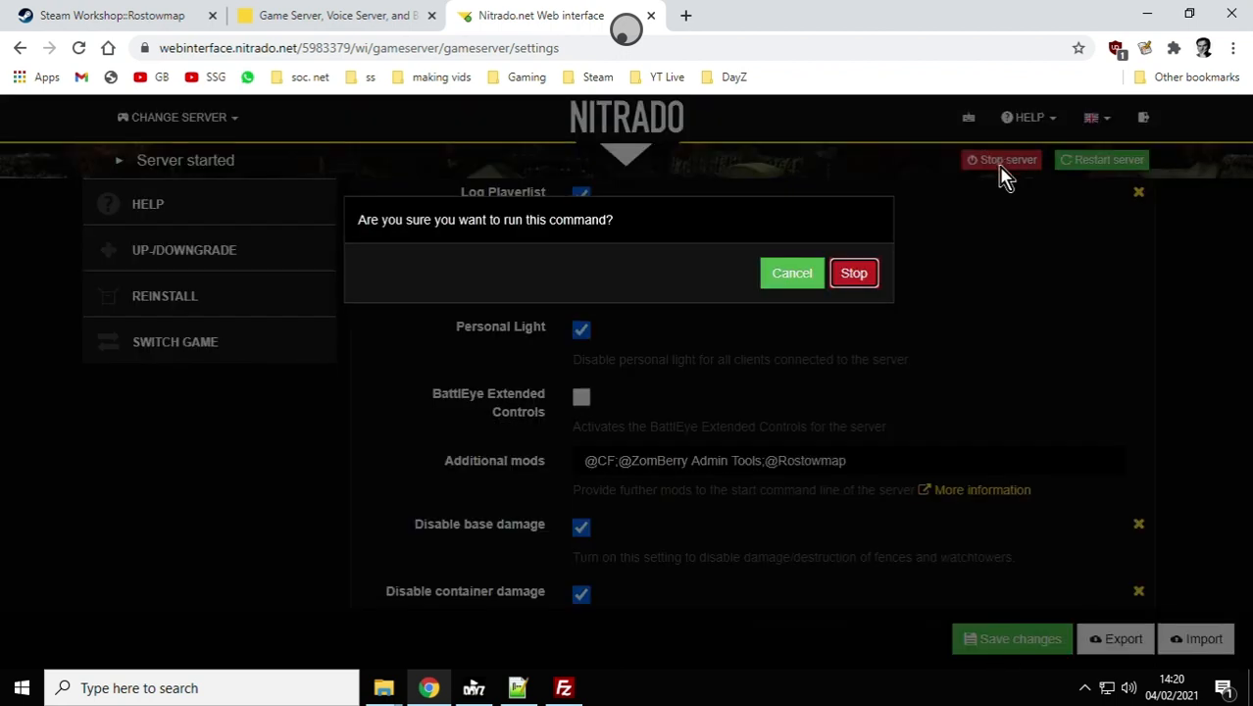
{"action": "left_click", "coordinate": [855, 279]}
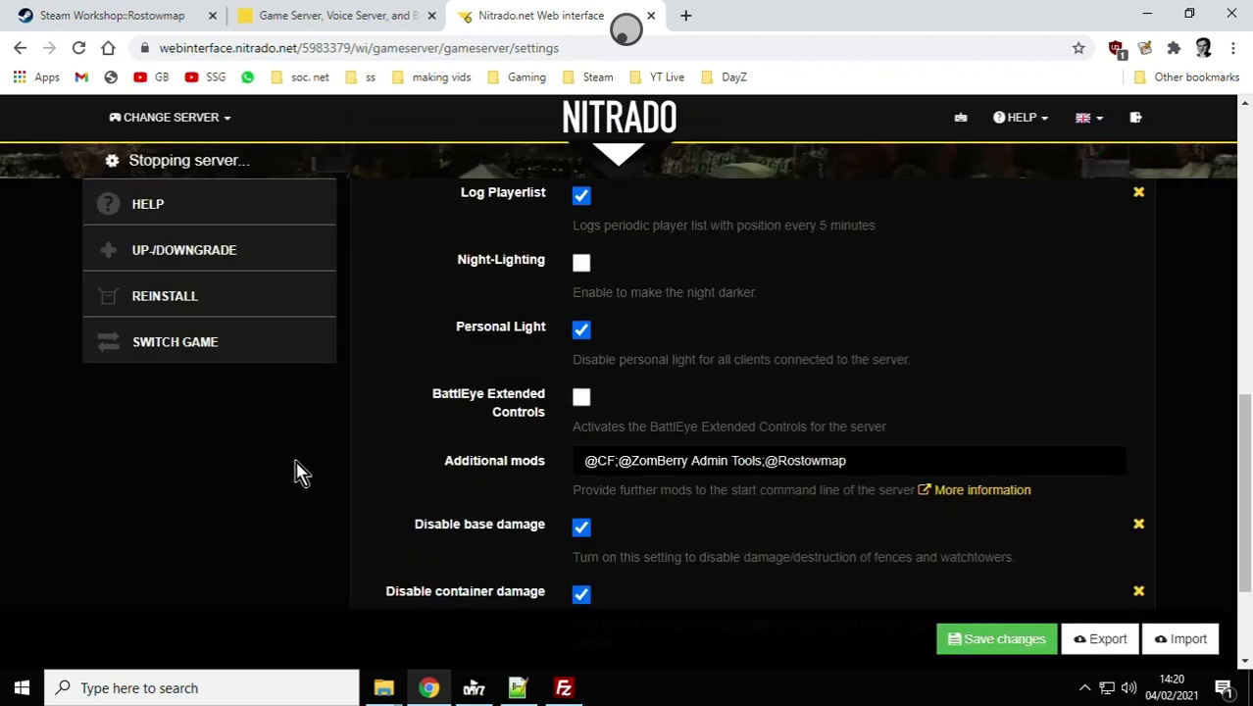
- Open the server's Expert Settings to load serverDZ.cfg for editing
{"action": "scroll", "coordinate": [785, 400], "scroll_direction": "up", "scroll_amount": 5}
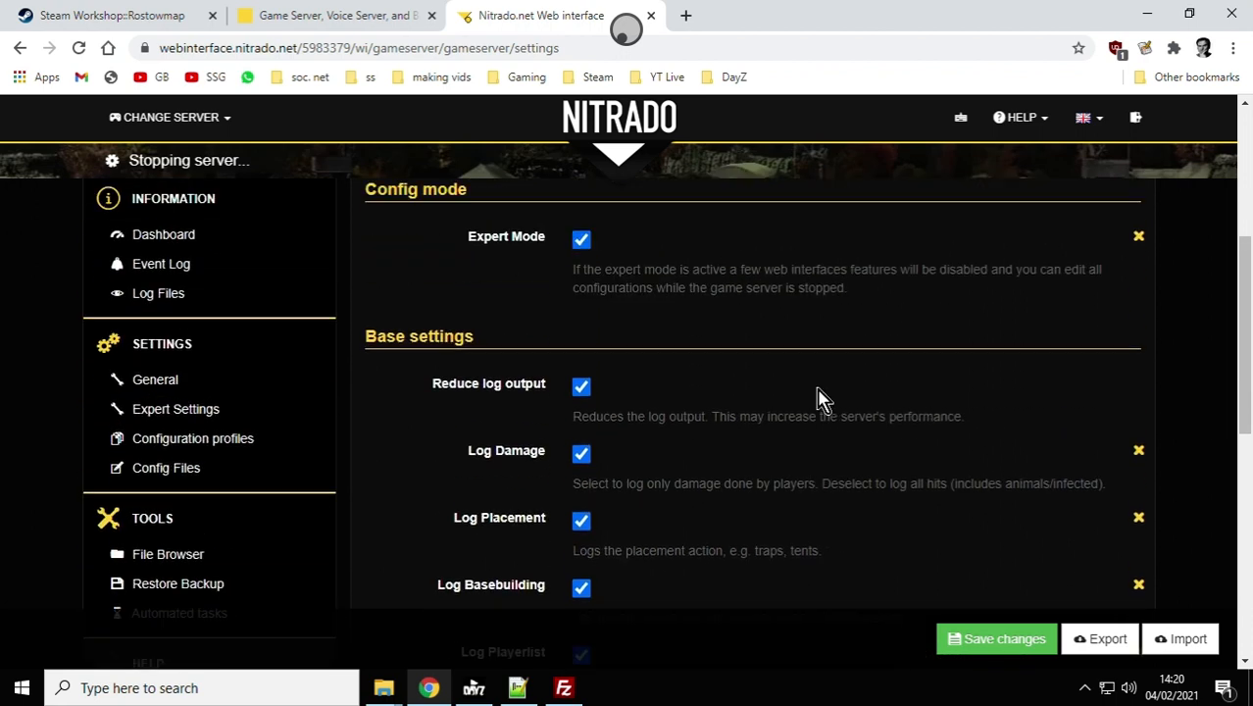
{"action": "scroll", "coordinate": [820, 400], "scroll_direction": "up", "scroll_amount": 2}
{"action": "scroll", "coordinate": [820, 400], "scroll_direction": "down", "scroll_amount": 1}
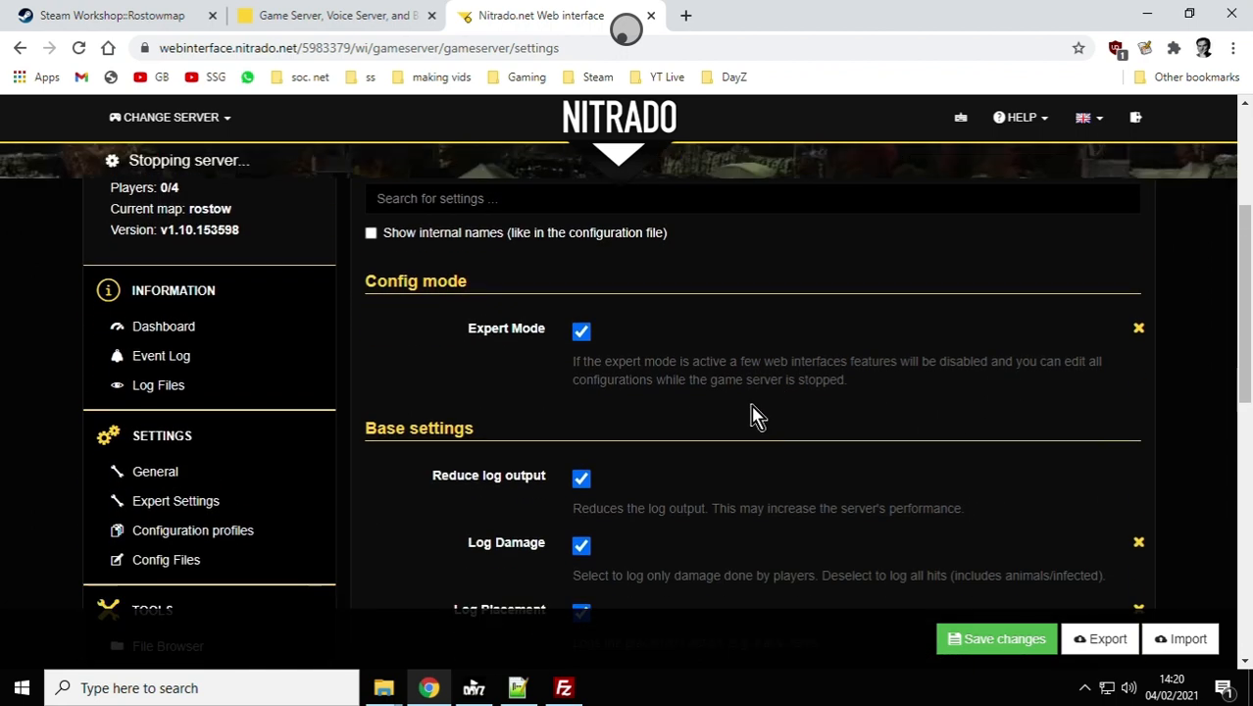
{"action": "scroll", "coordinate": [262, 412], "scroll_direction": "down", "scroll_amount": 2}
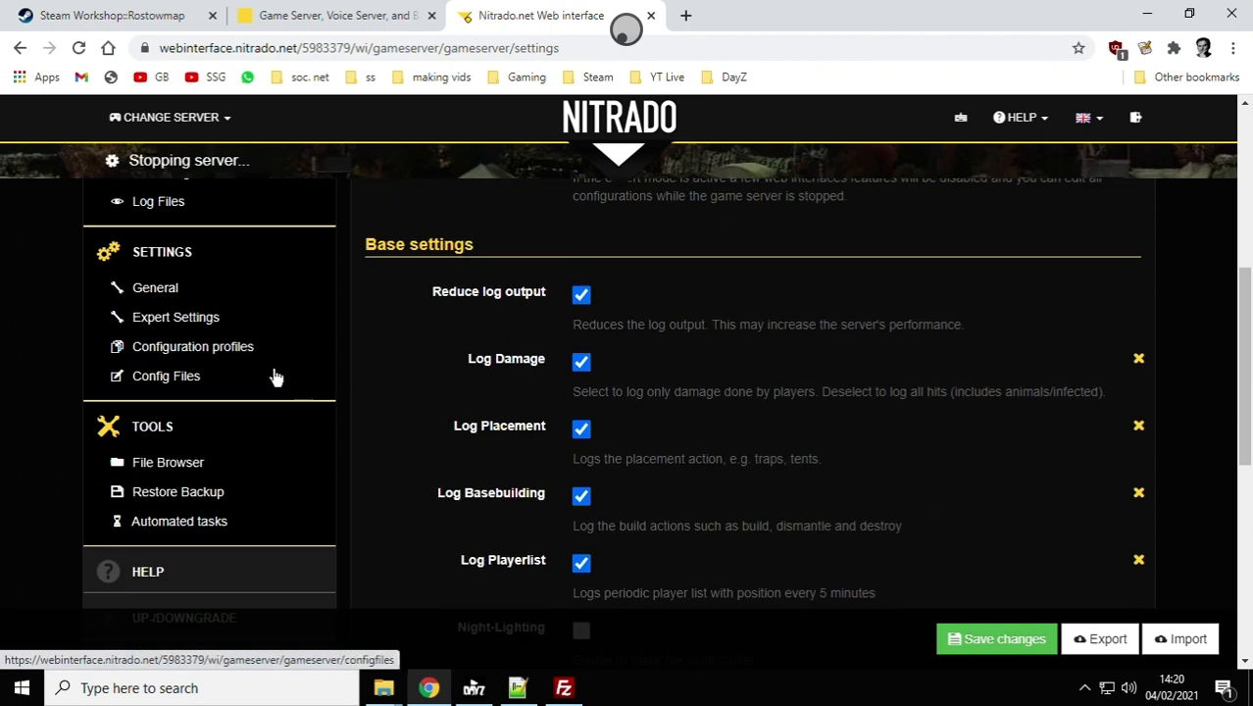
{"action": "left_click", "coordinate": [190, 324]}
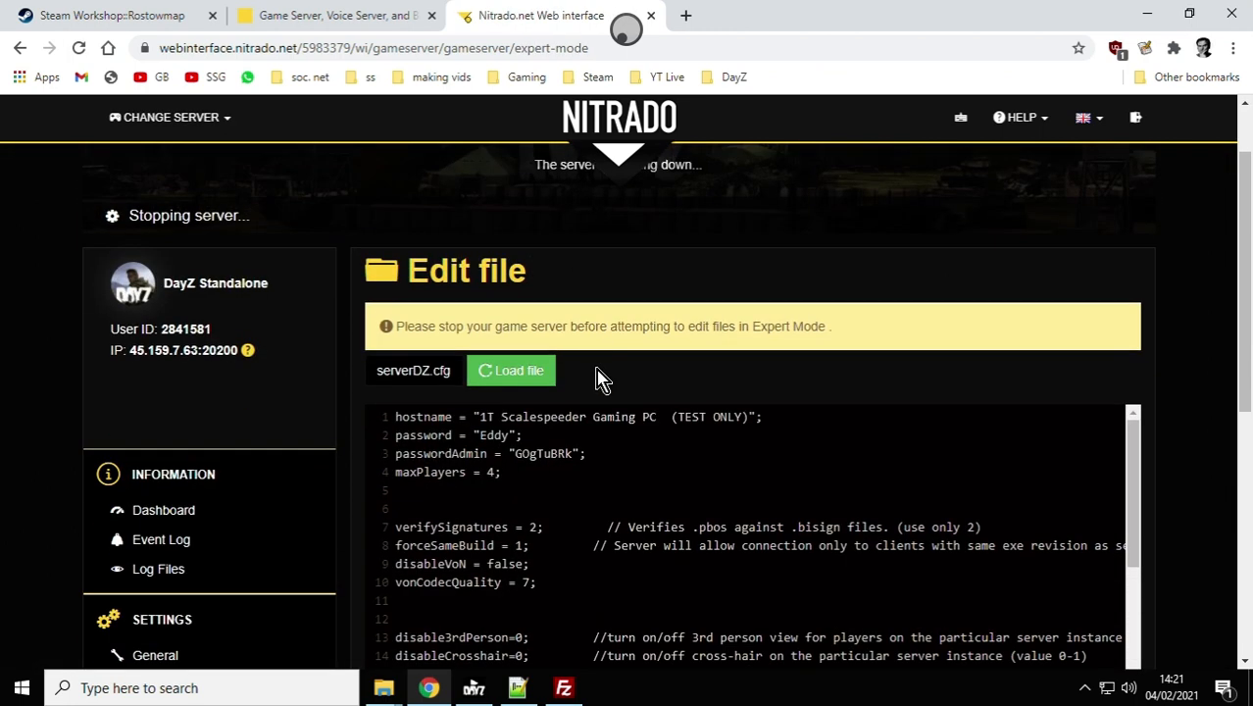
- Find the Missions class in serverDZ.cfg and highlight the line template="Offline.rostow";
{"action": "scroll", "coordinate": [601, 378], "scroll_direction": "down", "scroll_amount": 1}
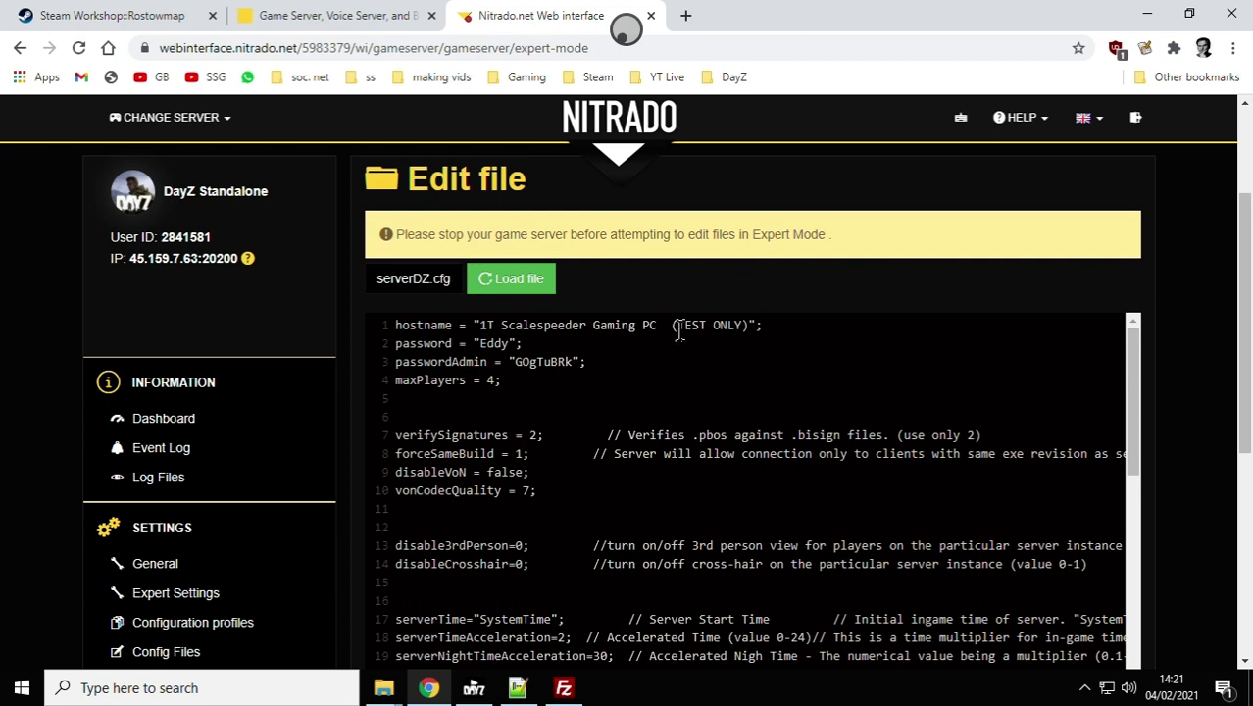
{"action": "scroll", "coordinate": [679, 332], "scroll_direction": "down", "scroll_amount": 3}
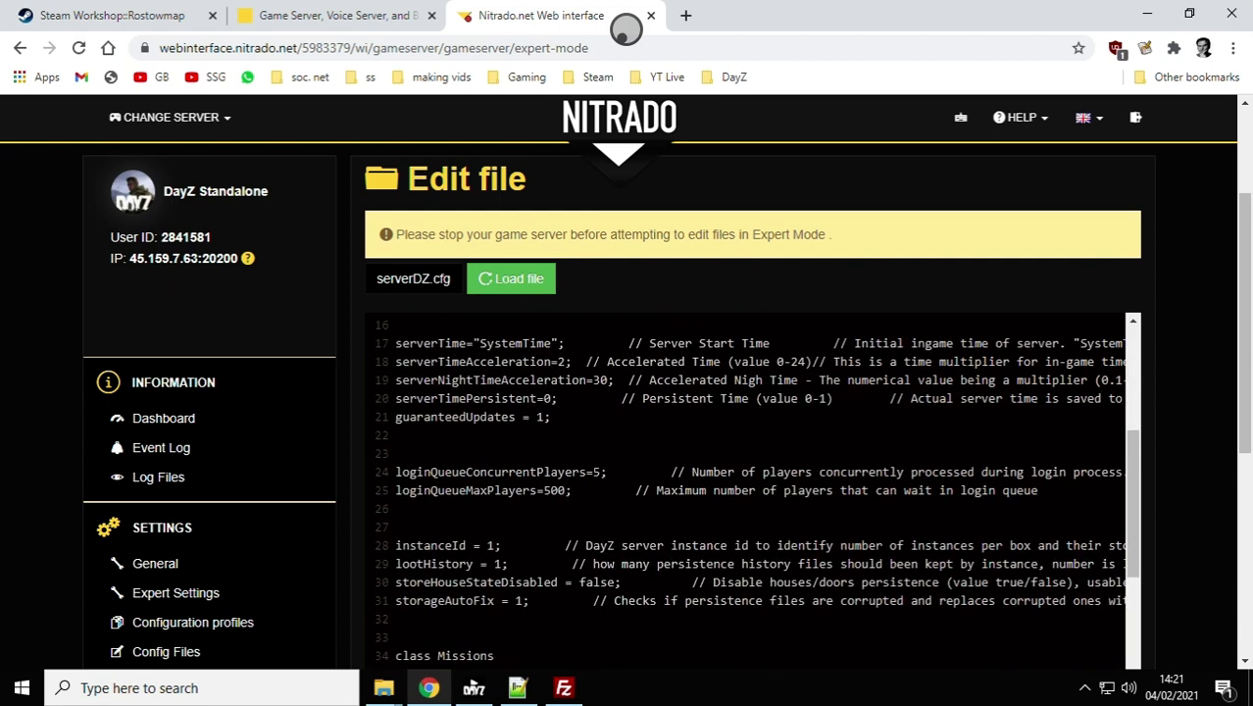
{"action": "left_click_drag", "start_coordinate": [1242, 336], "coordinate": [1251, 412]}
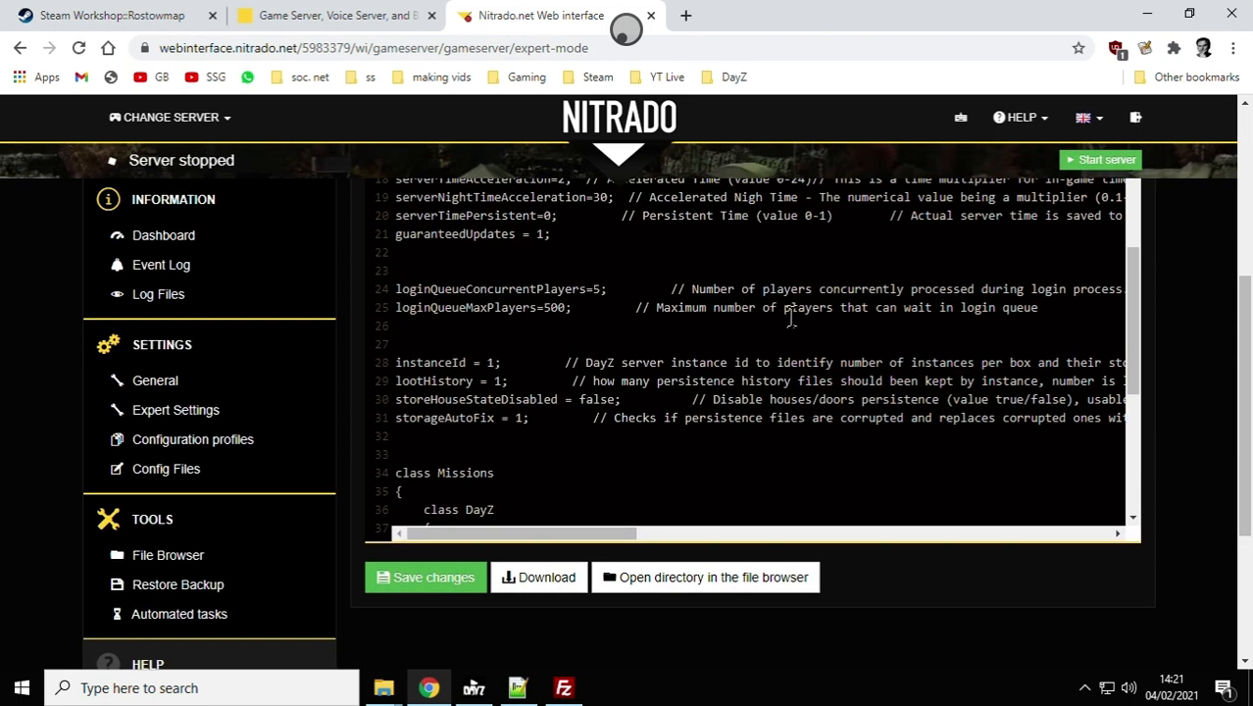
{"action": "scroll", "coordinate": [792, 316], "scroll_direction": "down", "scroll_amount": 2}
{"action": "scroll", "coordinate": [529, 296], "scroll_direction": "down", "scroll_amount": 1}
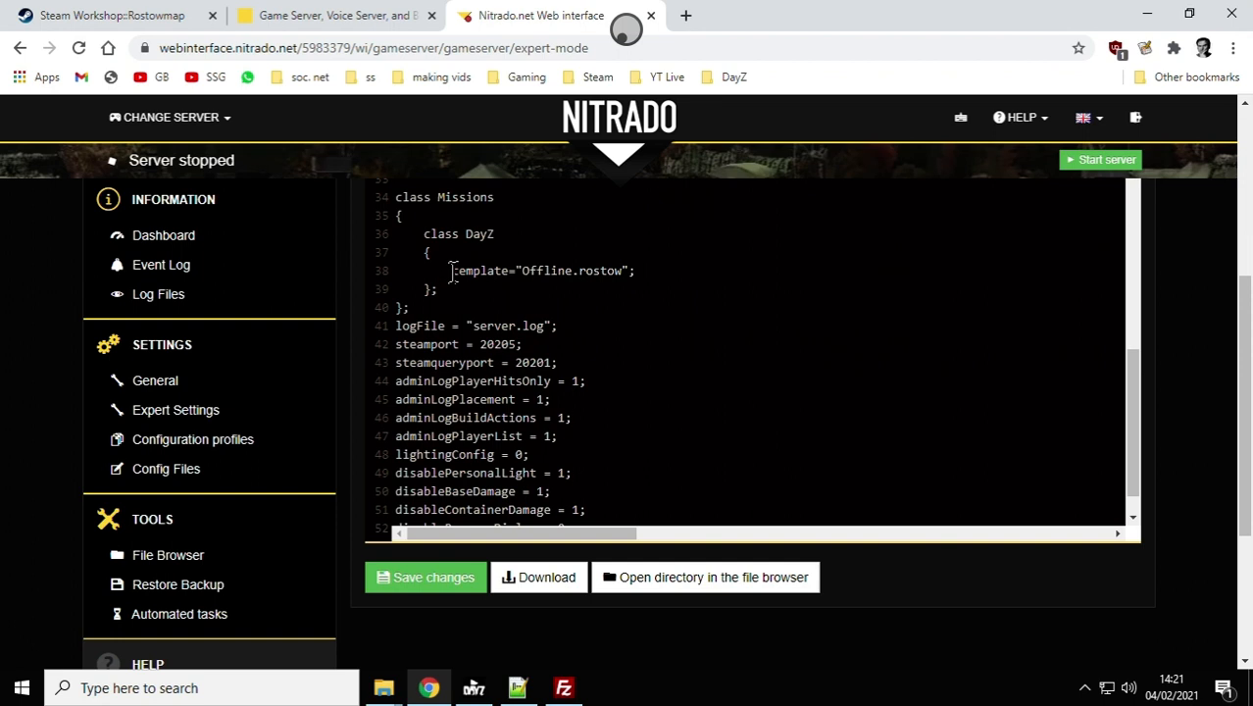
{"action": "left_click_drag", "start_coordinate": [450, 272], "coordinate": [620, 282]}
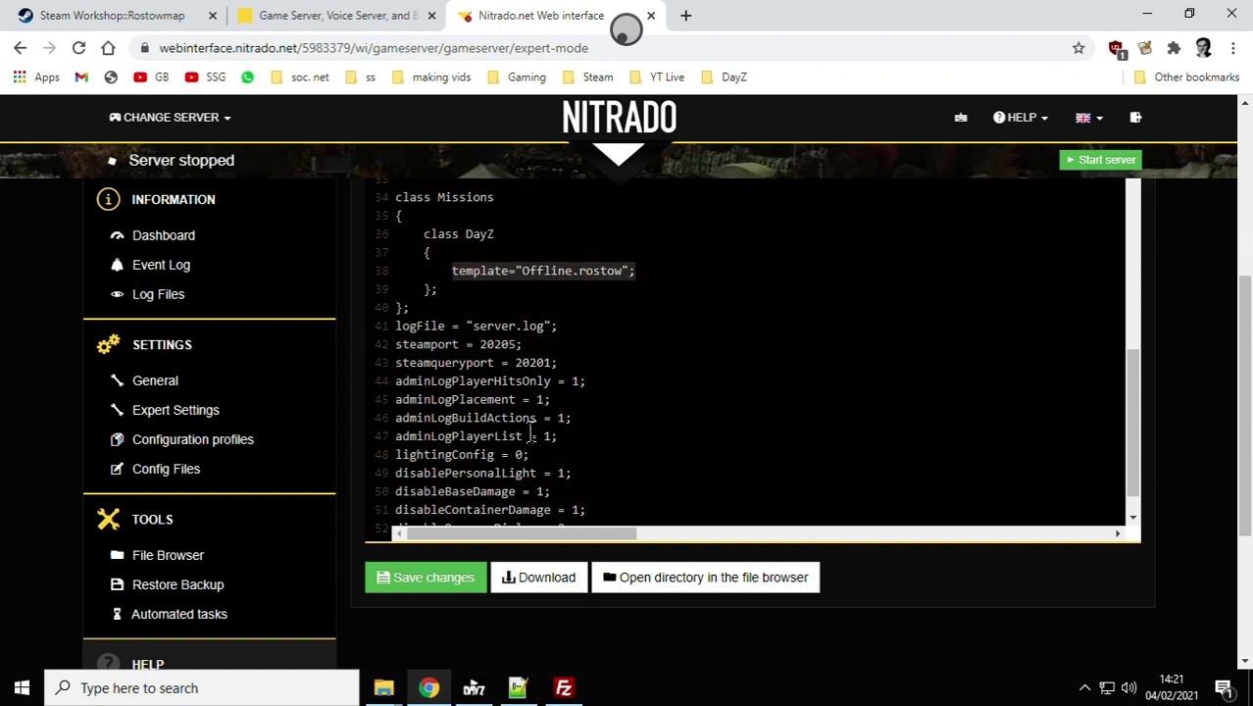
{"action": "left_click", "coordinate": [384, 687]}
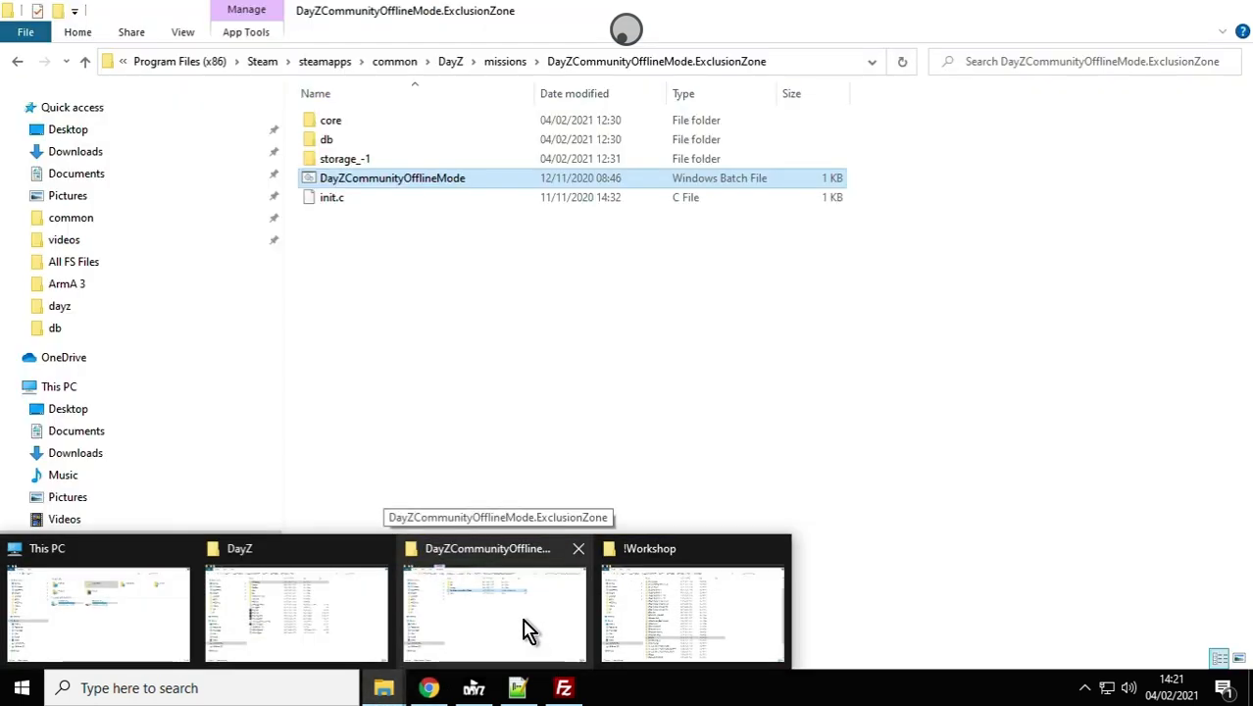
{"action": "left_click", "coordinate": [640, 610]}
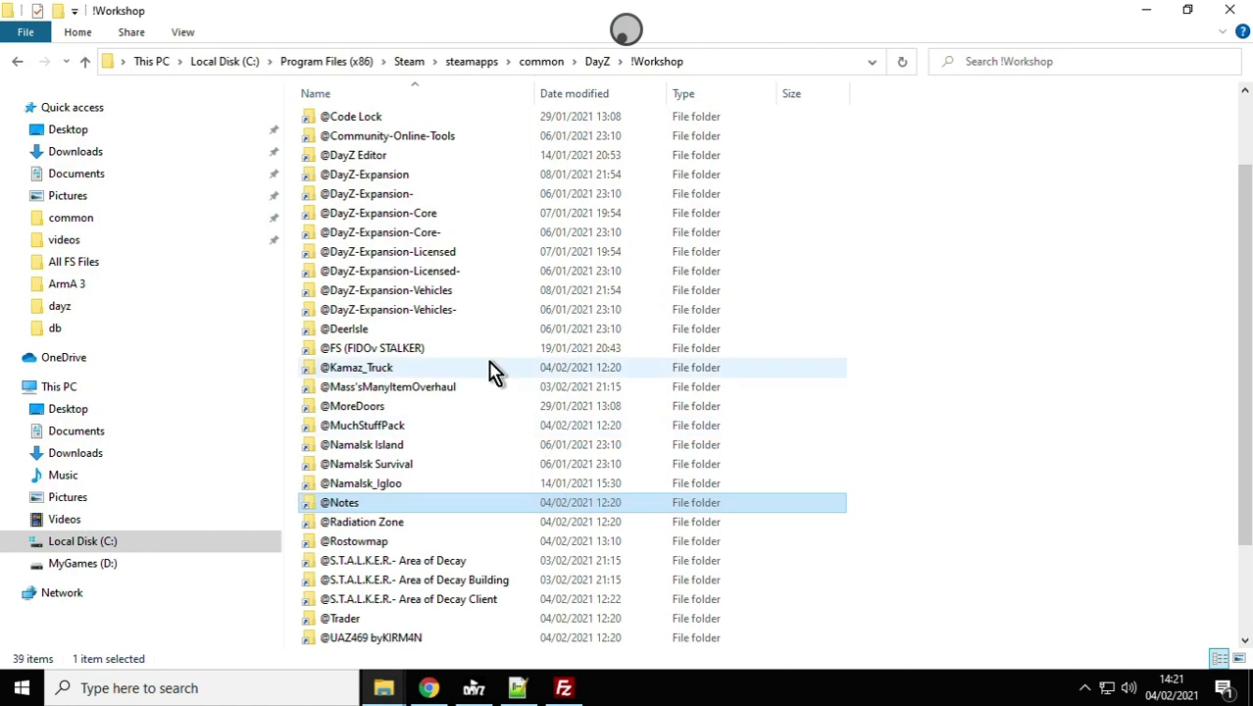
{"action": "scroll", "coordinate": [441, 402], "scroll_direction": "down", "scroll_amount": 2}
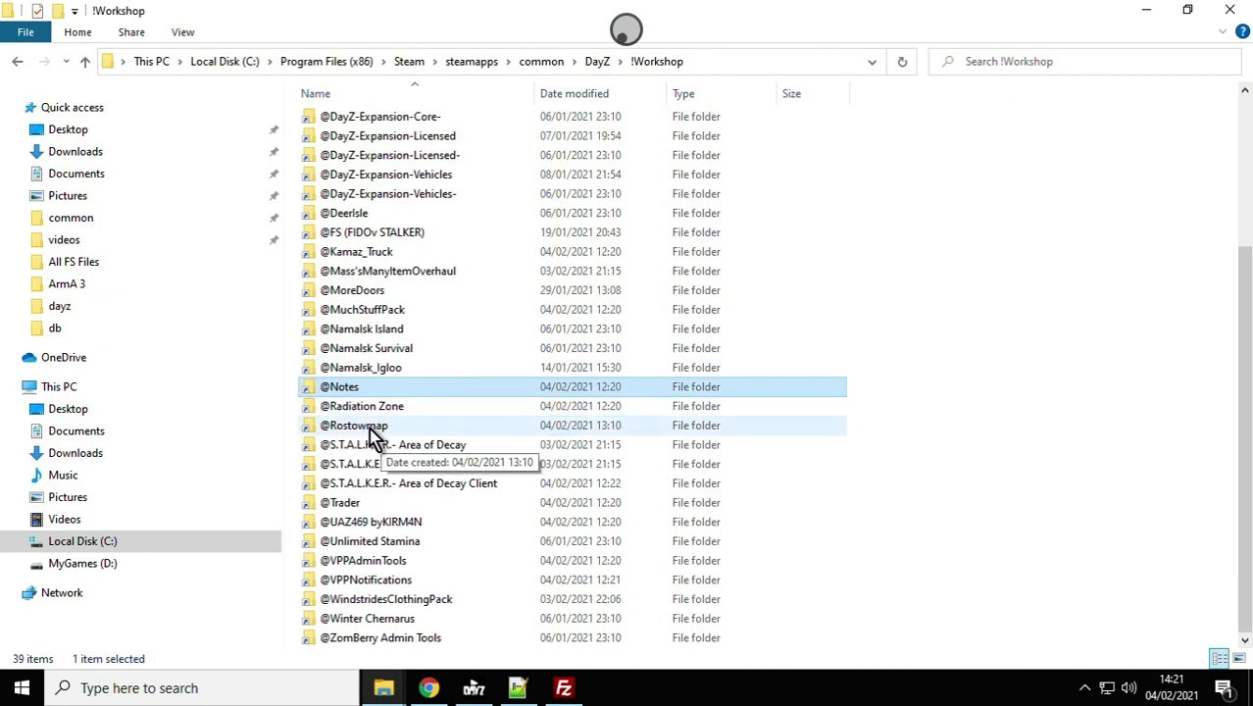
{"action": "double_click", "coordinate": [373, 437]}
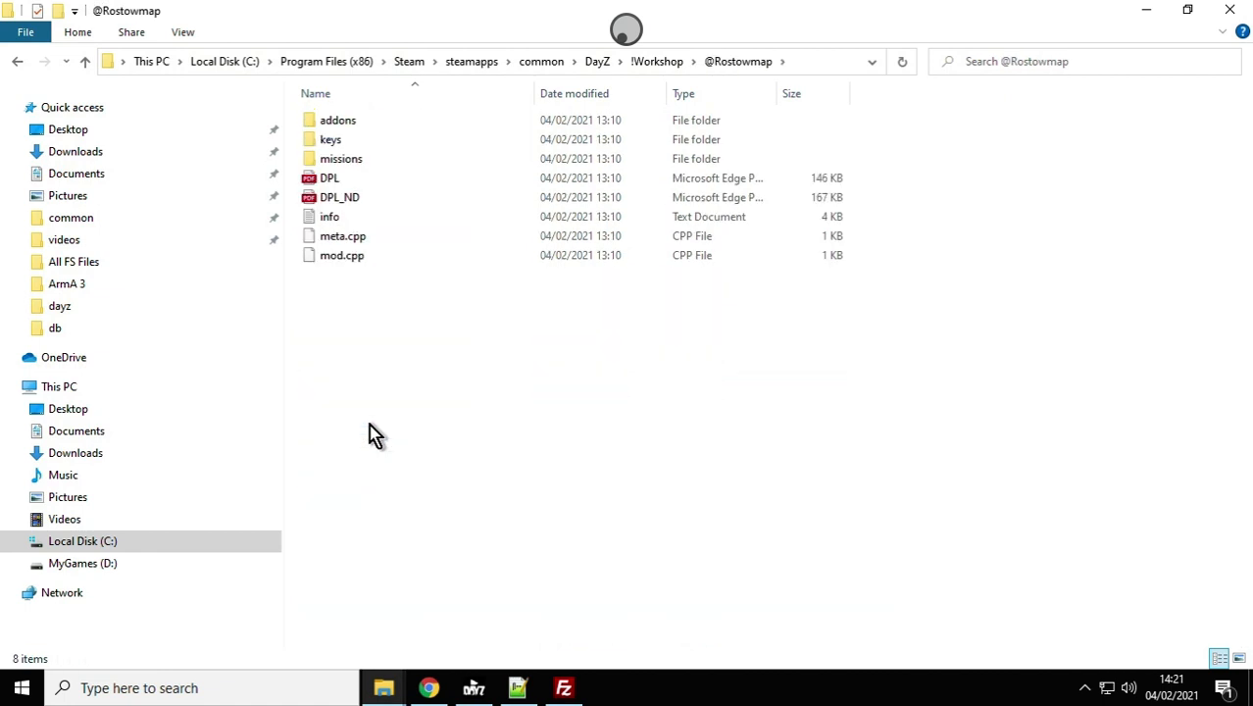
{"action": "double_click", "coordinate": [344, 163]}
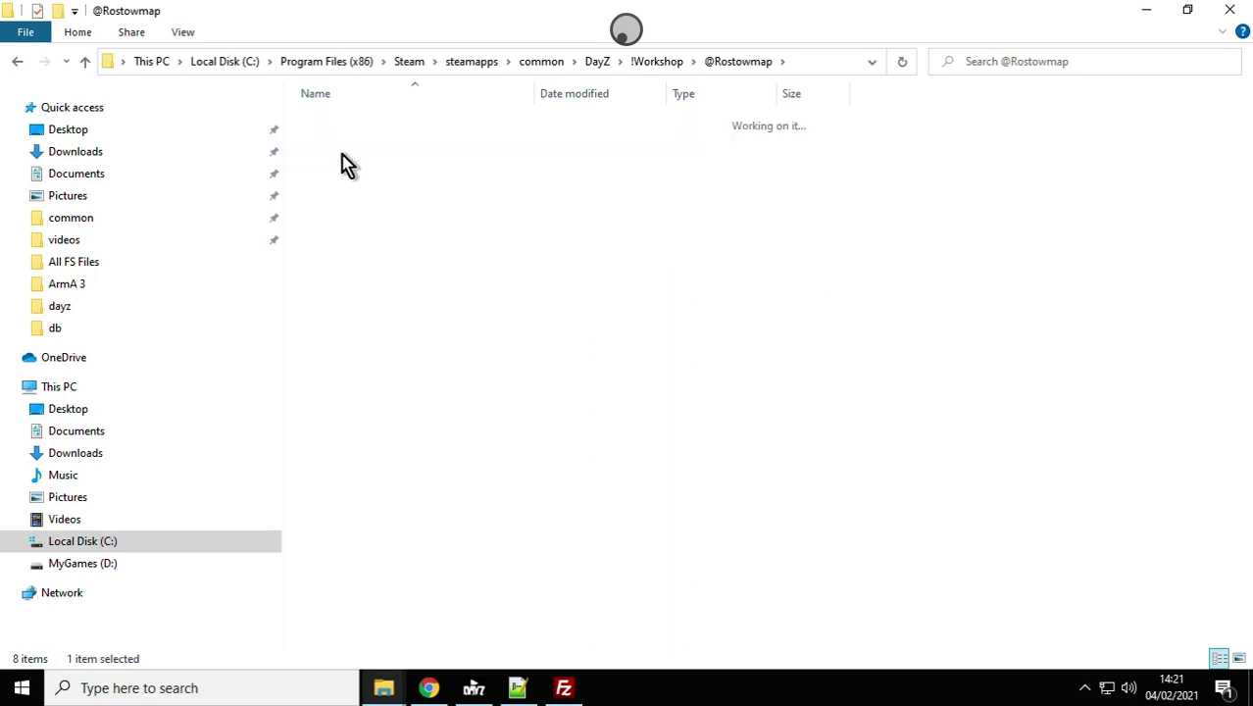
{"action": "left_click", "coordinate": [355, 133]}
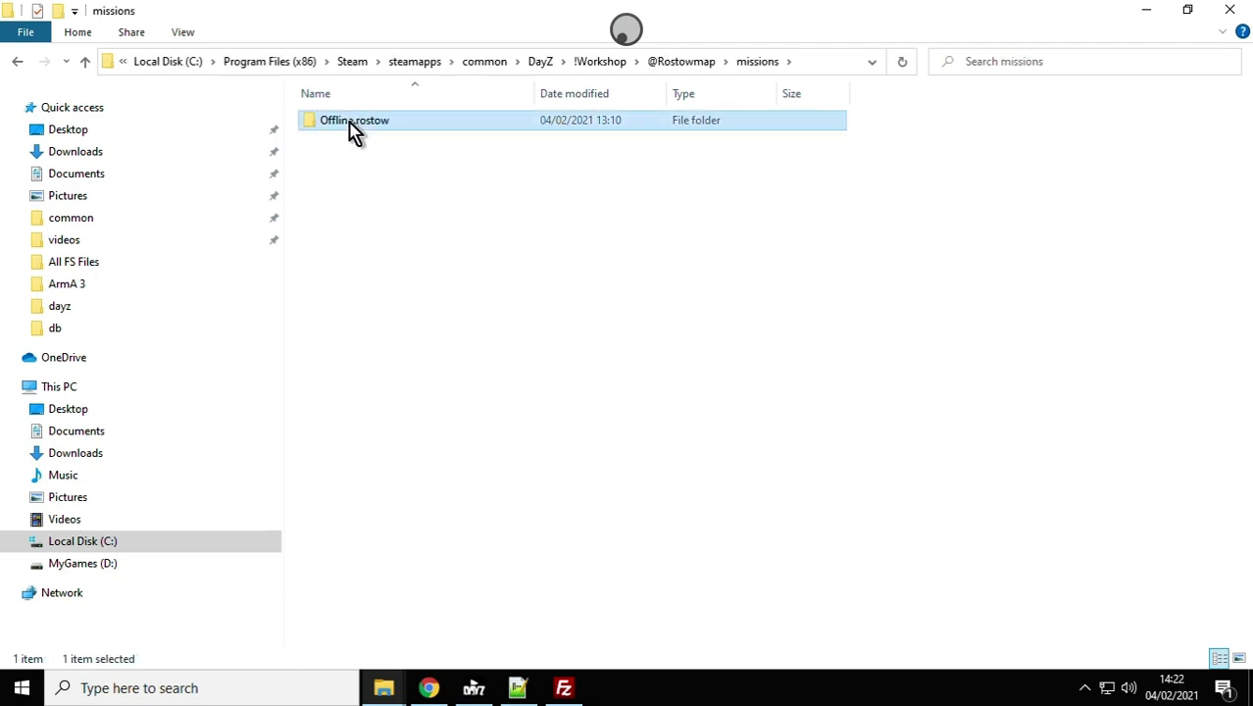
- Copy the Offline.rostow folder's name without renaming the folder
{"action": "left_click", "coordinate": [347, 121]}
{"action": "right_click", "coordinate": [348, 124]}
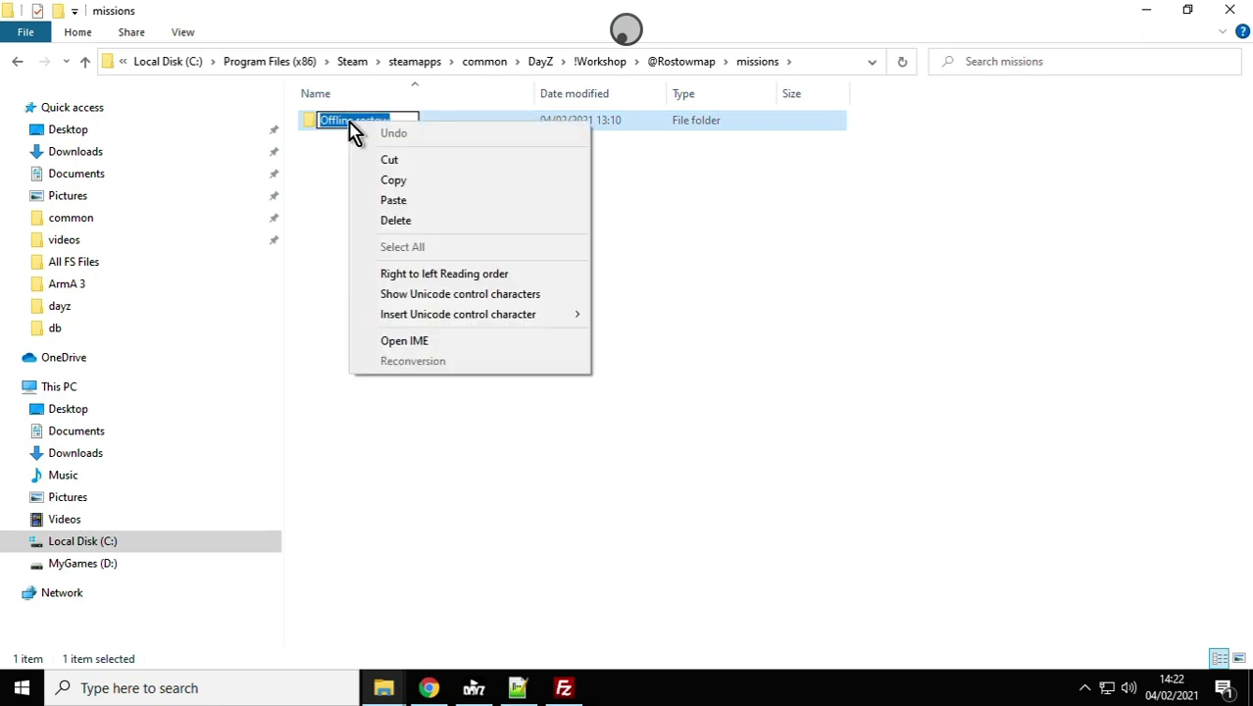
{"action": "left_click", "coordinate": [392, 180]}
{"action": "left_click", "coordinate": [389, 204]}
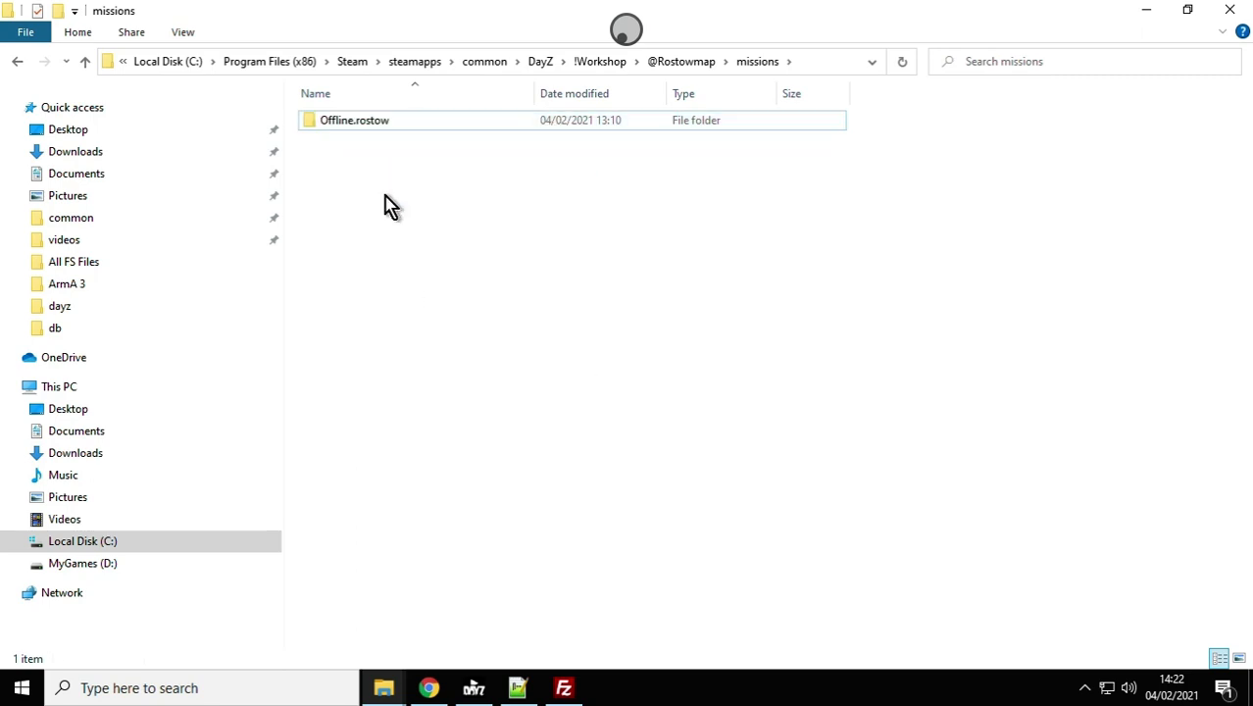
- Return to serverDZ.cfg in Chrome and check the mission template name, reviewing the rest of the configuration without editing it
{"action": "left_click", "coordinate": [432, 690]}
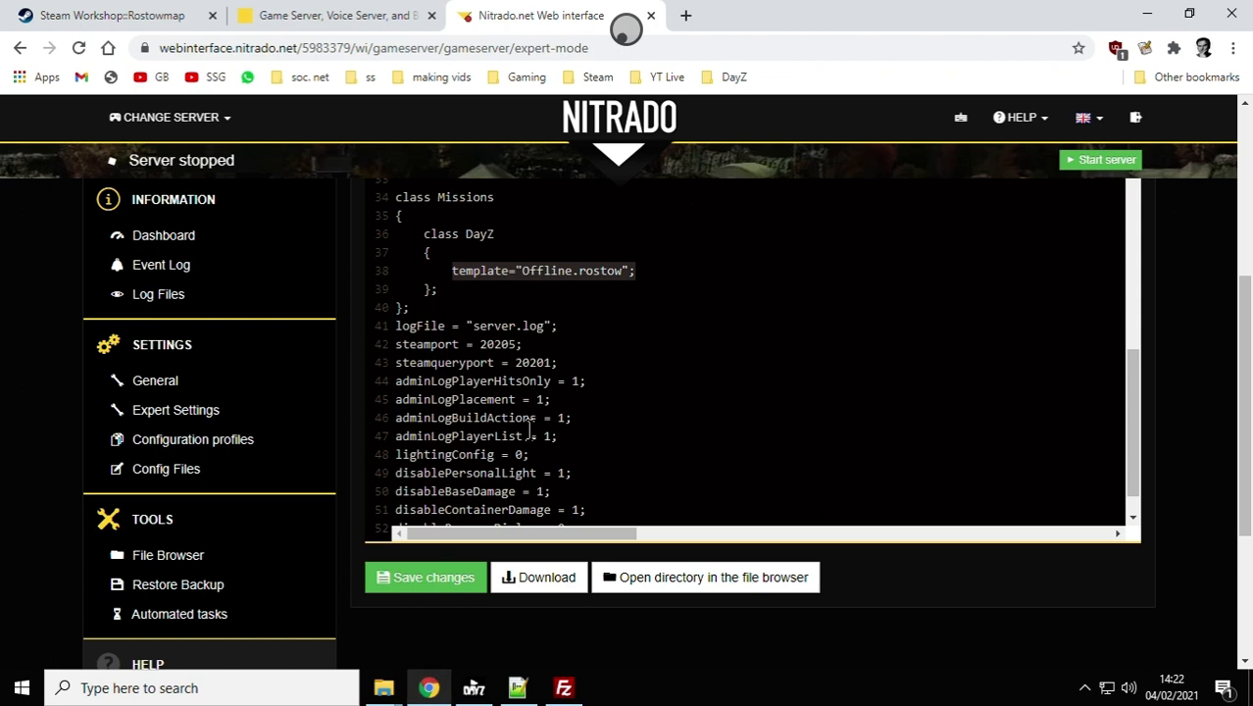
{"action": "left_click_drag", "start_coordinate": [625, 271], "coordinate": [529, 266]}
{"action": "left_click", "coordinate": [612, 327]}
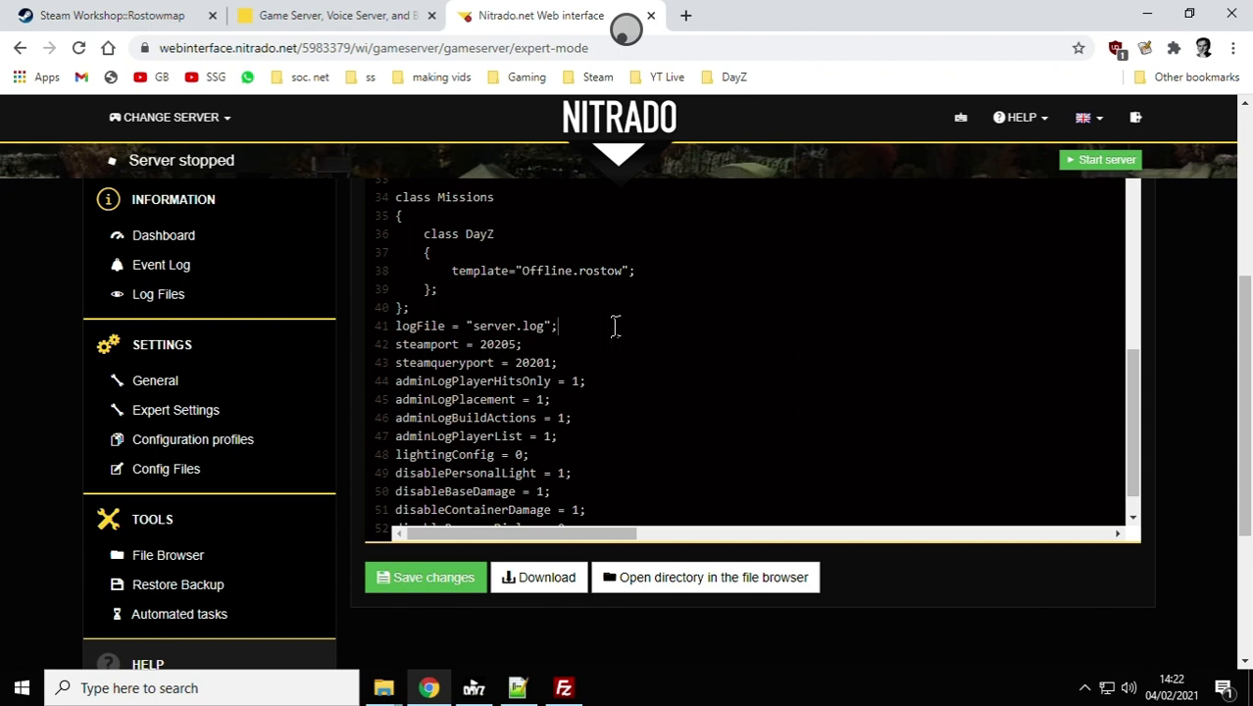
{"action": "scroll", "coordinate": [615, 325], "scroll_direction": "up", "scroll_amount": 7}
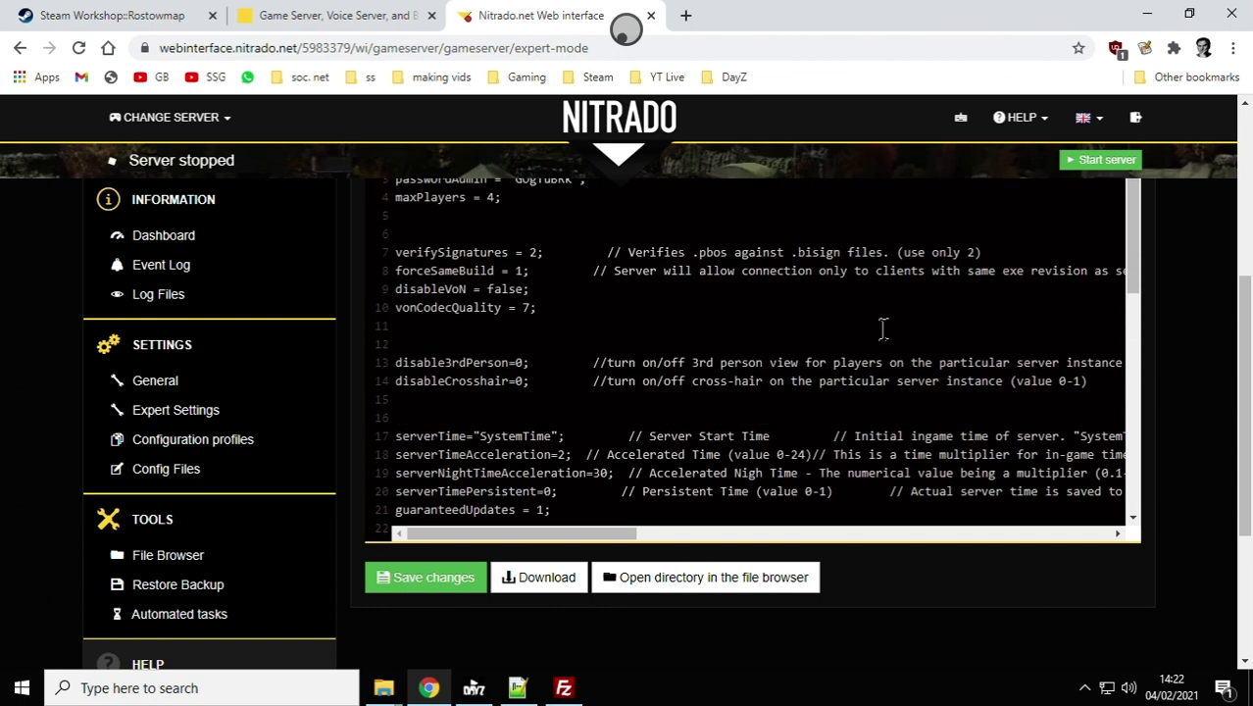
{"action": "scroll", "coordinate": [700, 316], "scroll_direction": "up", "scroll_amount": 2}
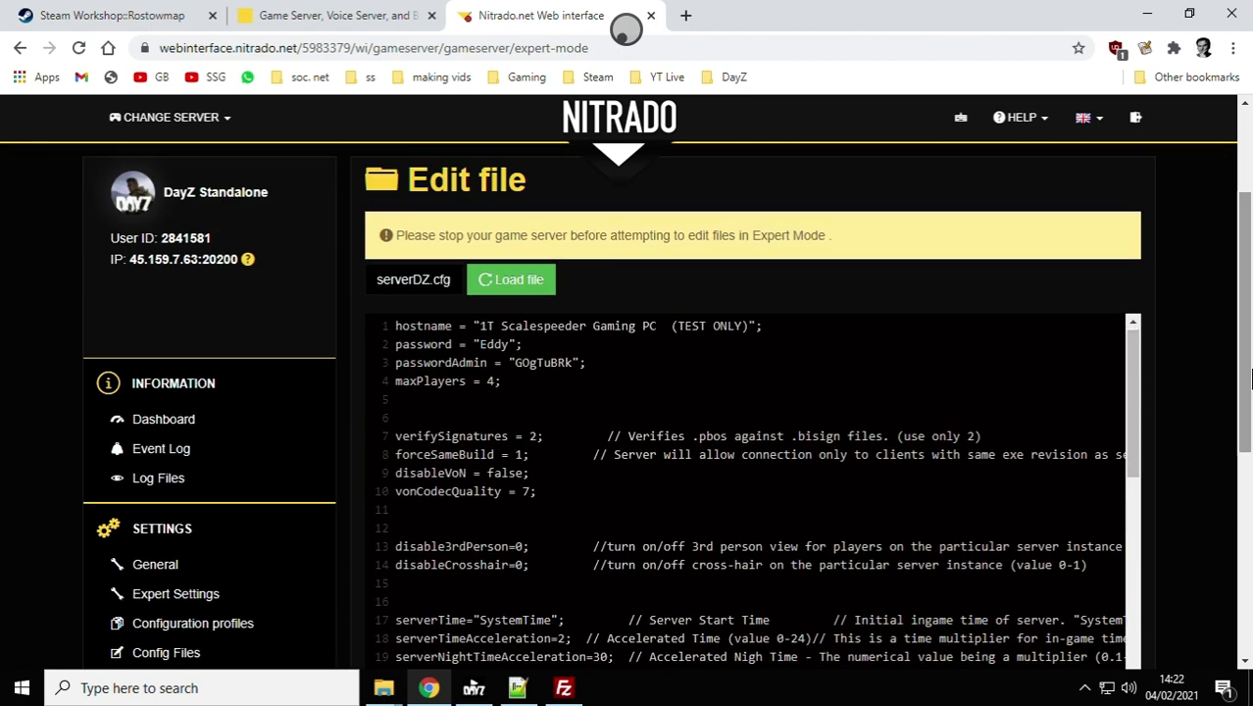
{"action": "scroll", "coordinate": [1243, 380], "scroll_direction": "down", "scroll_amount": 3}
{"action": "scroll", "coordinate": [844, 336], "scroll_direction": "down", "scroll_amount": 4}
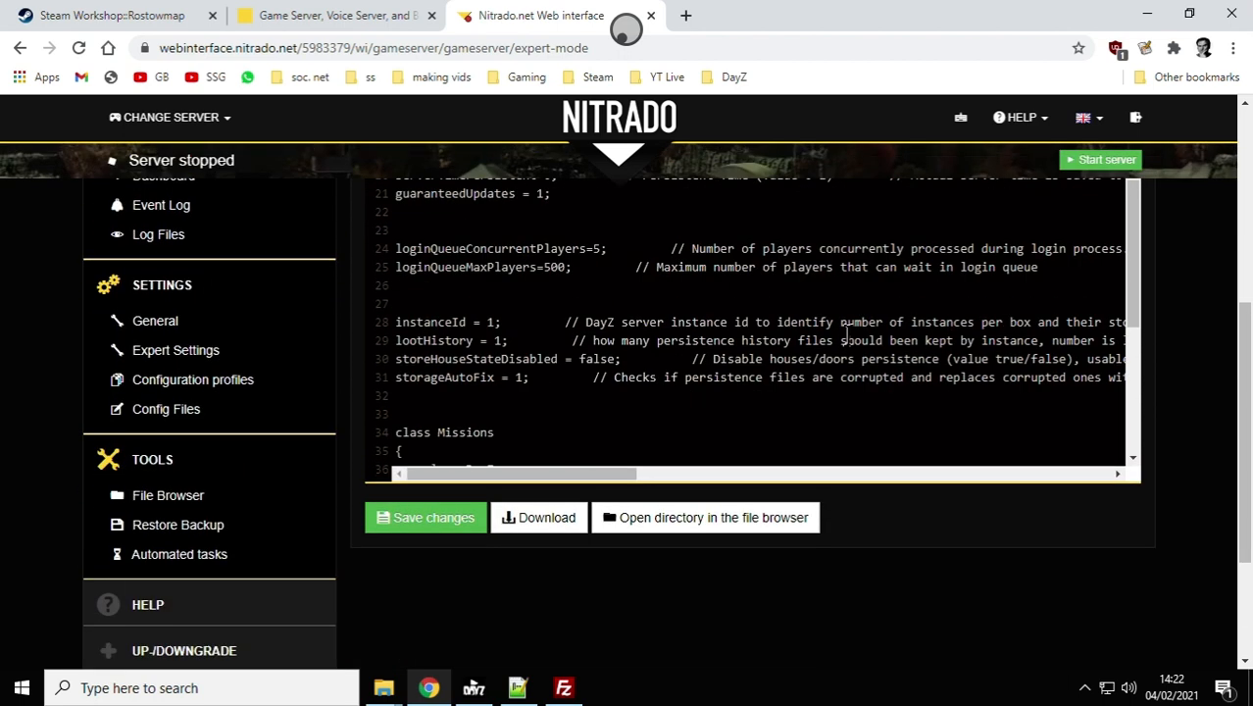
{"action": "scroll", "coordinate": [846, 336], "scroll_direction": "down", "scroll_amount": 2}
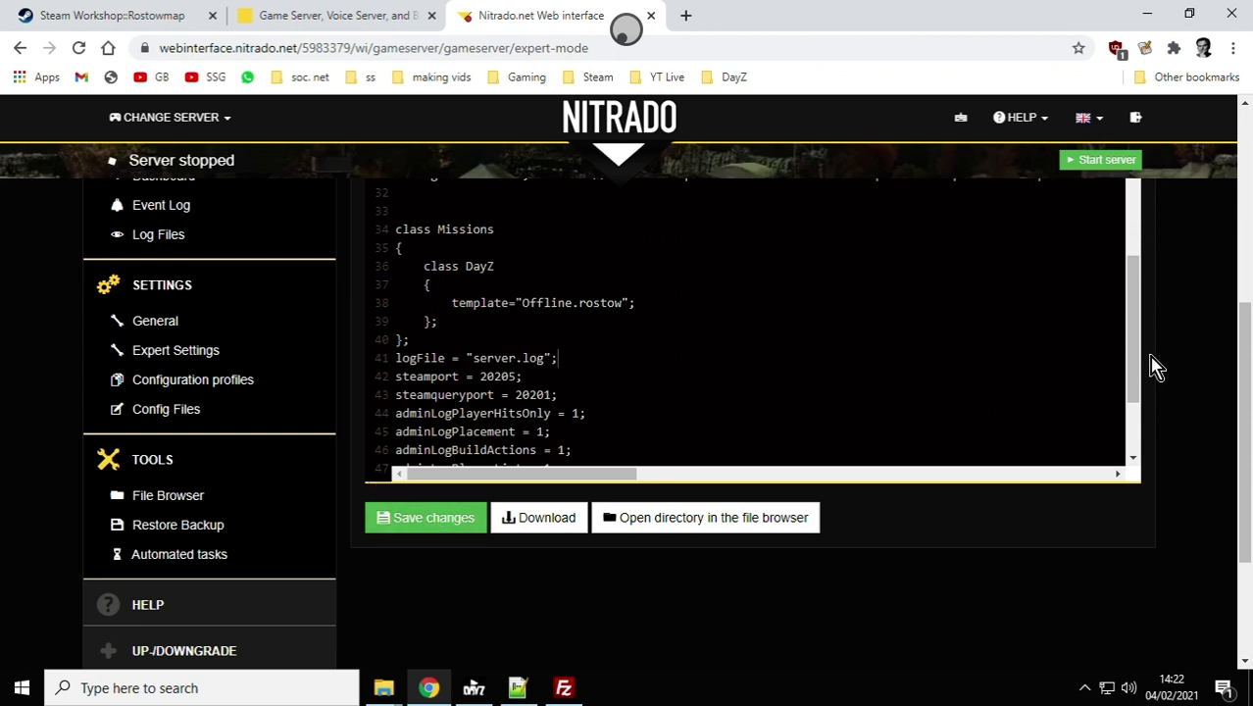
- Start the stopped DayZ server and confirm the command
{"action": "left_click_drag", "start_coordinate": [1245, 322], "coordinate": [1243, 124]}
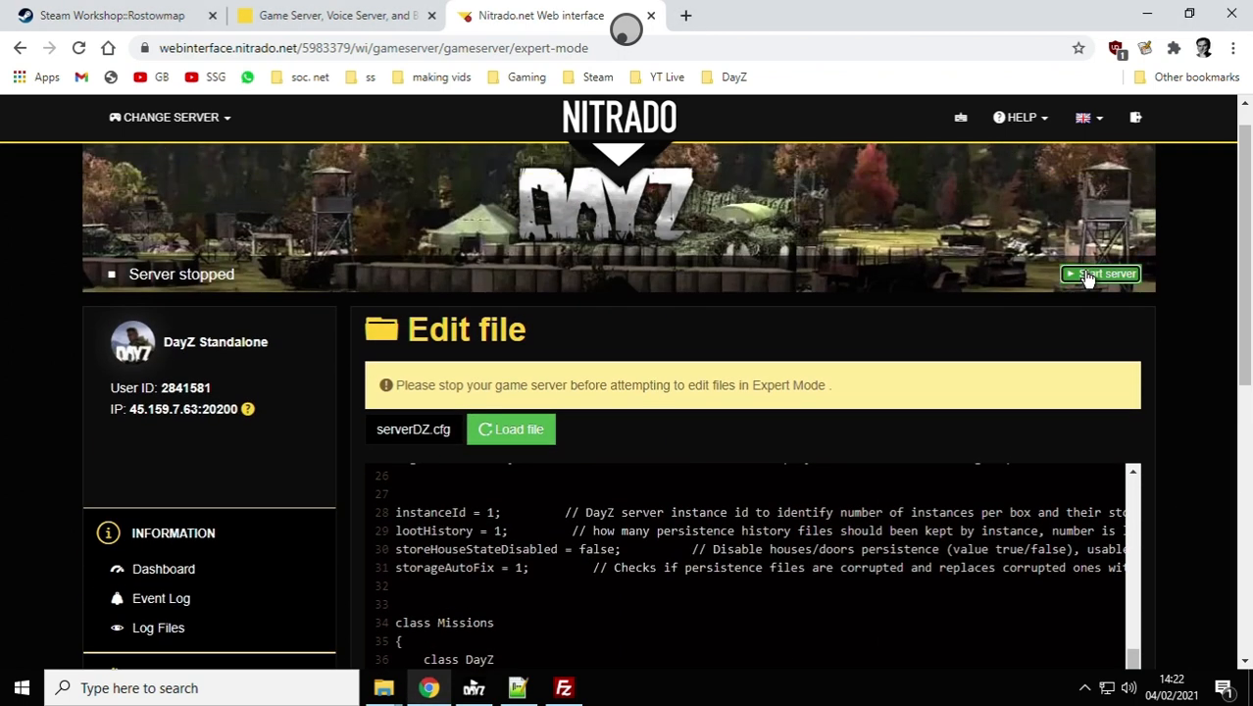
{"action": "left_click", "coordinate": [1093, 274]}
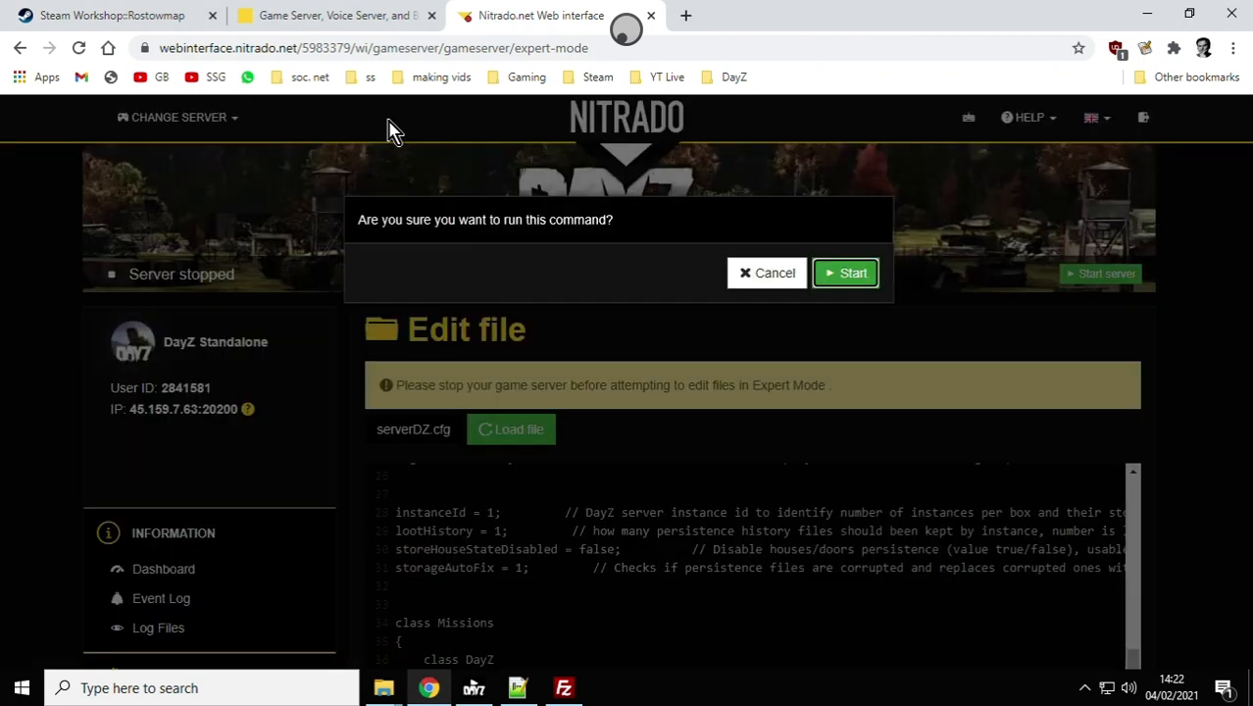
{"action": "left_click", "coordinate": [843, 275]}
- Switch to the Rostowmap Steam Workshop page and look over its screenshots and subscription details
{"action": "left_click", "coordinate": [119, 19]}
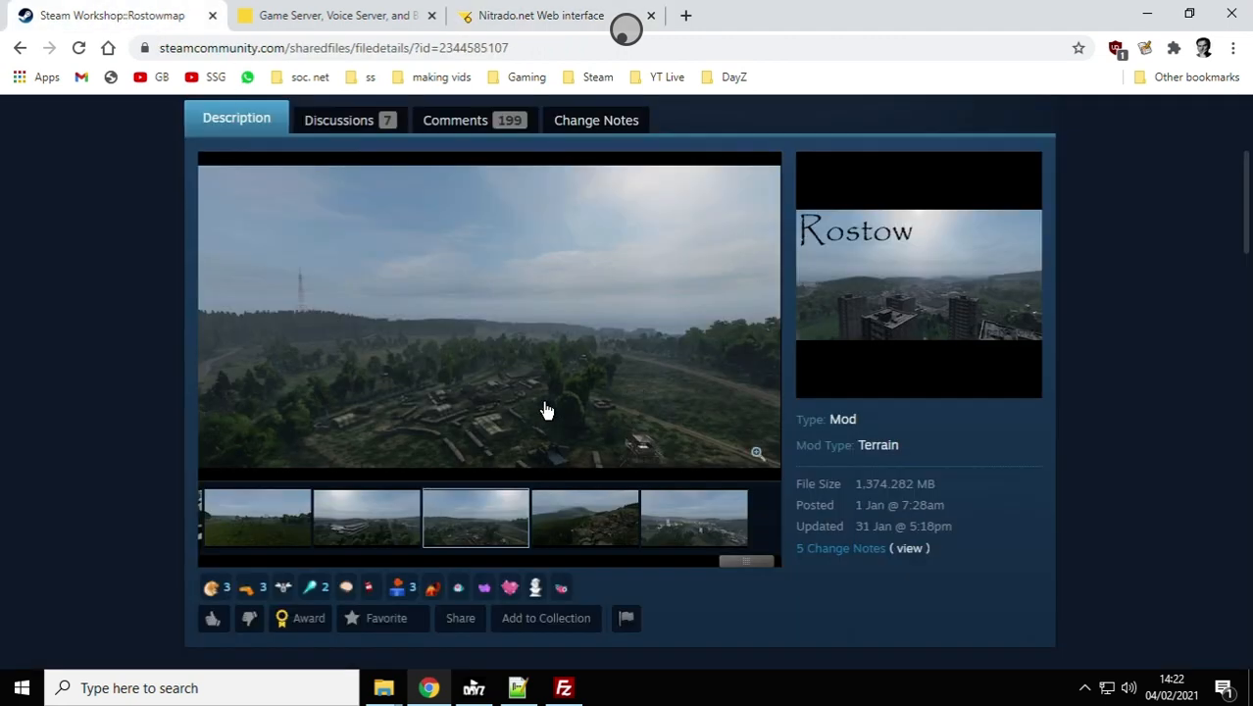
{"action": "scroll", "coordinate": [550, 410], "scroll_direction": "down", "scroll_amount": 3}
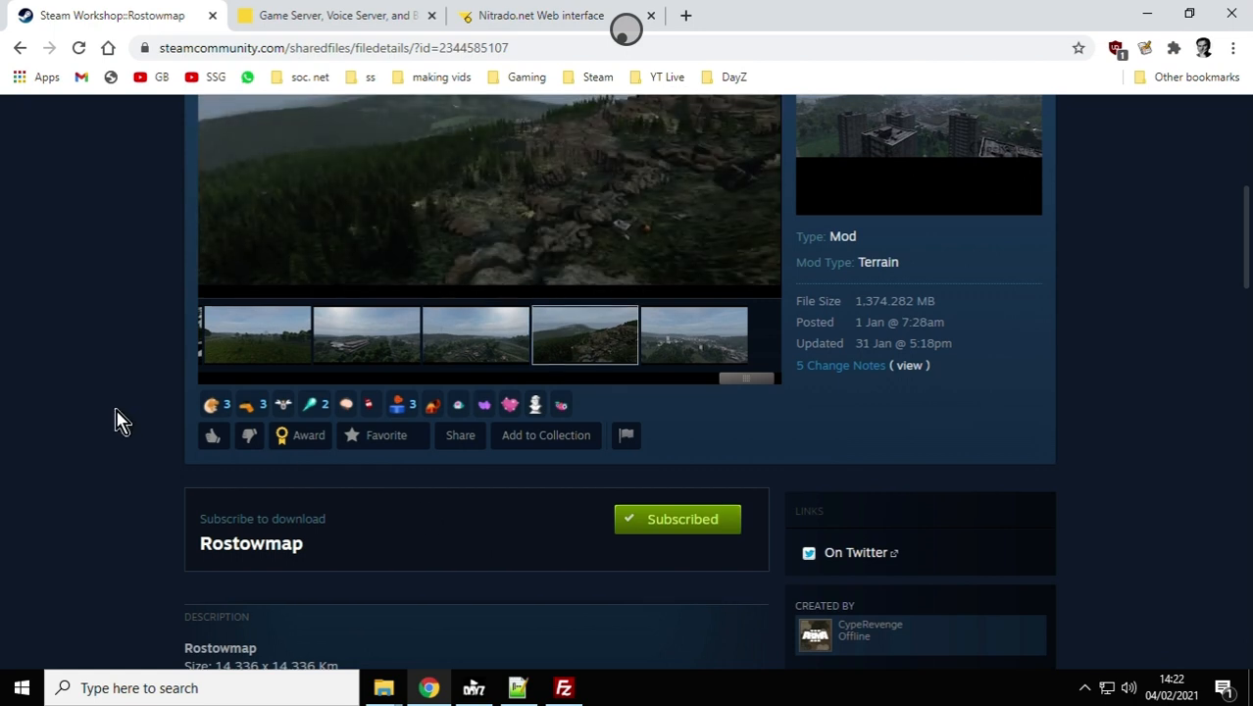
{"action": "scroll", "coordinate": [116, 420], "scroll_direction": "up", "scroll_amount": 2}
{"action": "scroll", "coordinate": [116, 421], "scroll_direction": "up", "scroll_amount": 2}
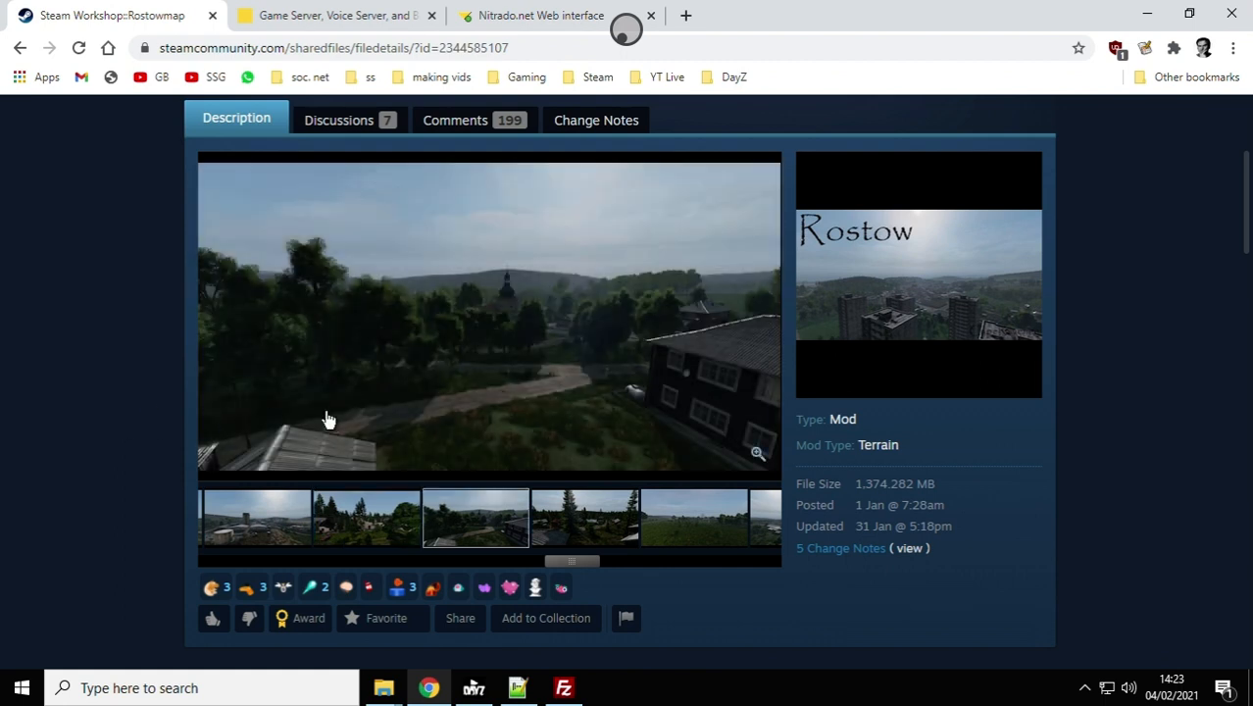
- Open Shadow's Quick Menu and switch the streamed desktop from full screen to a window
{"action": "left_click", "coordinate": [629, 35]}
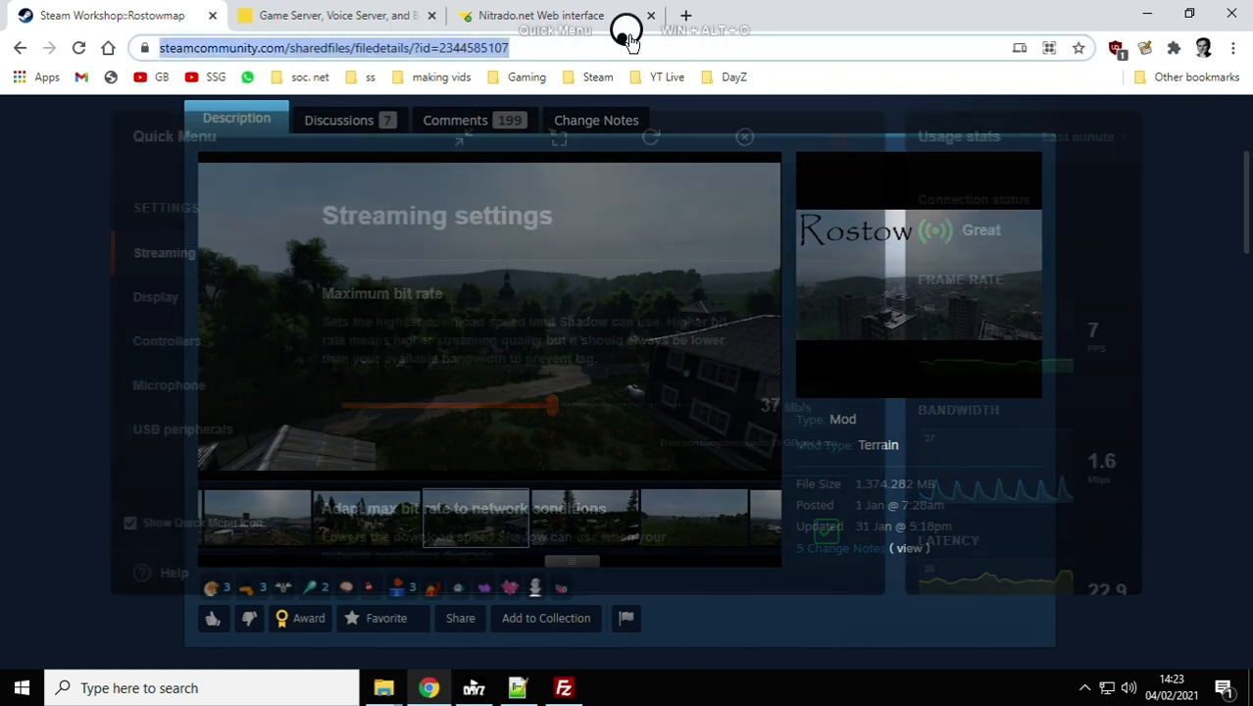
{"action": "left_click", "coordinate": [465, 138]}
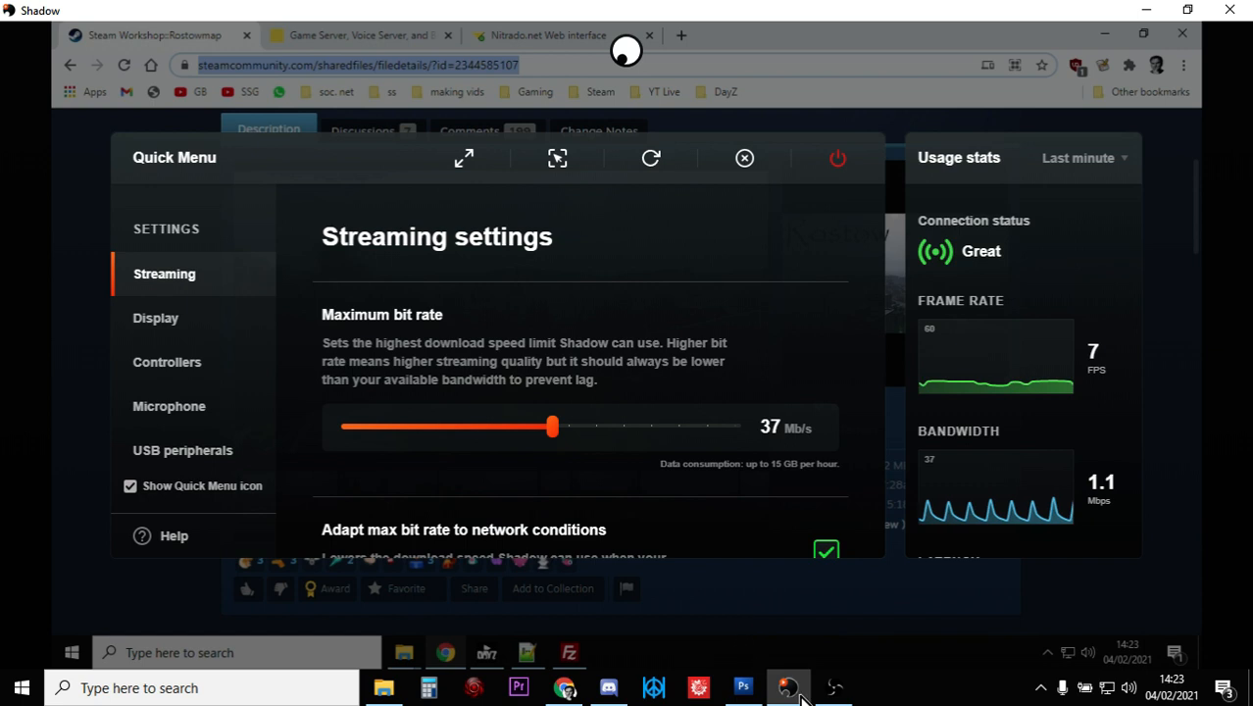